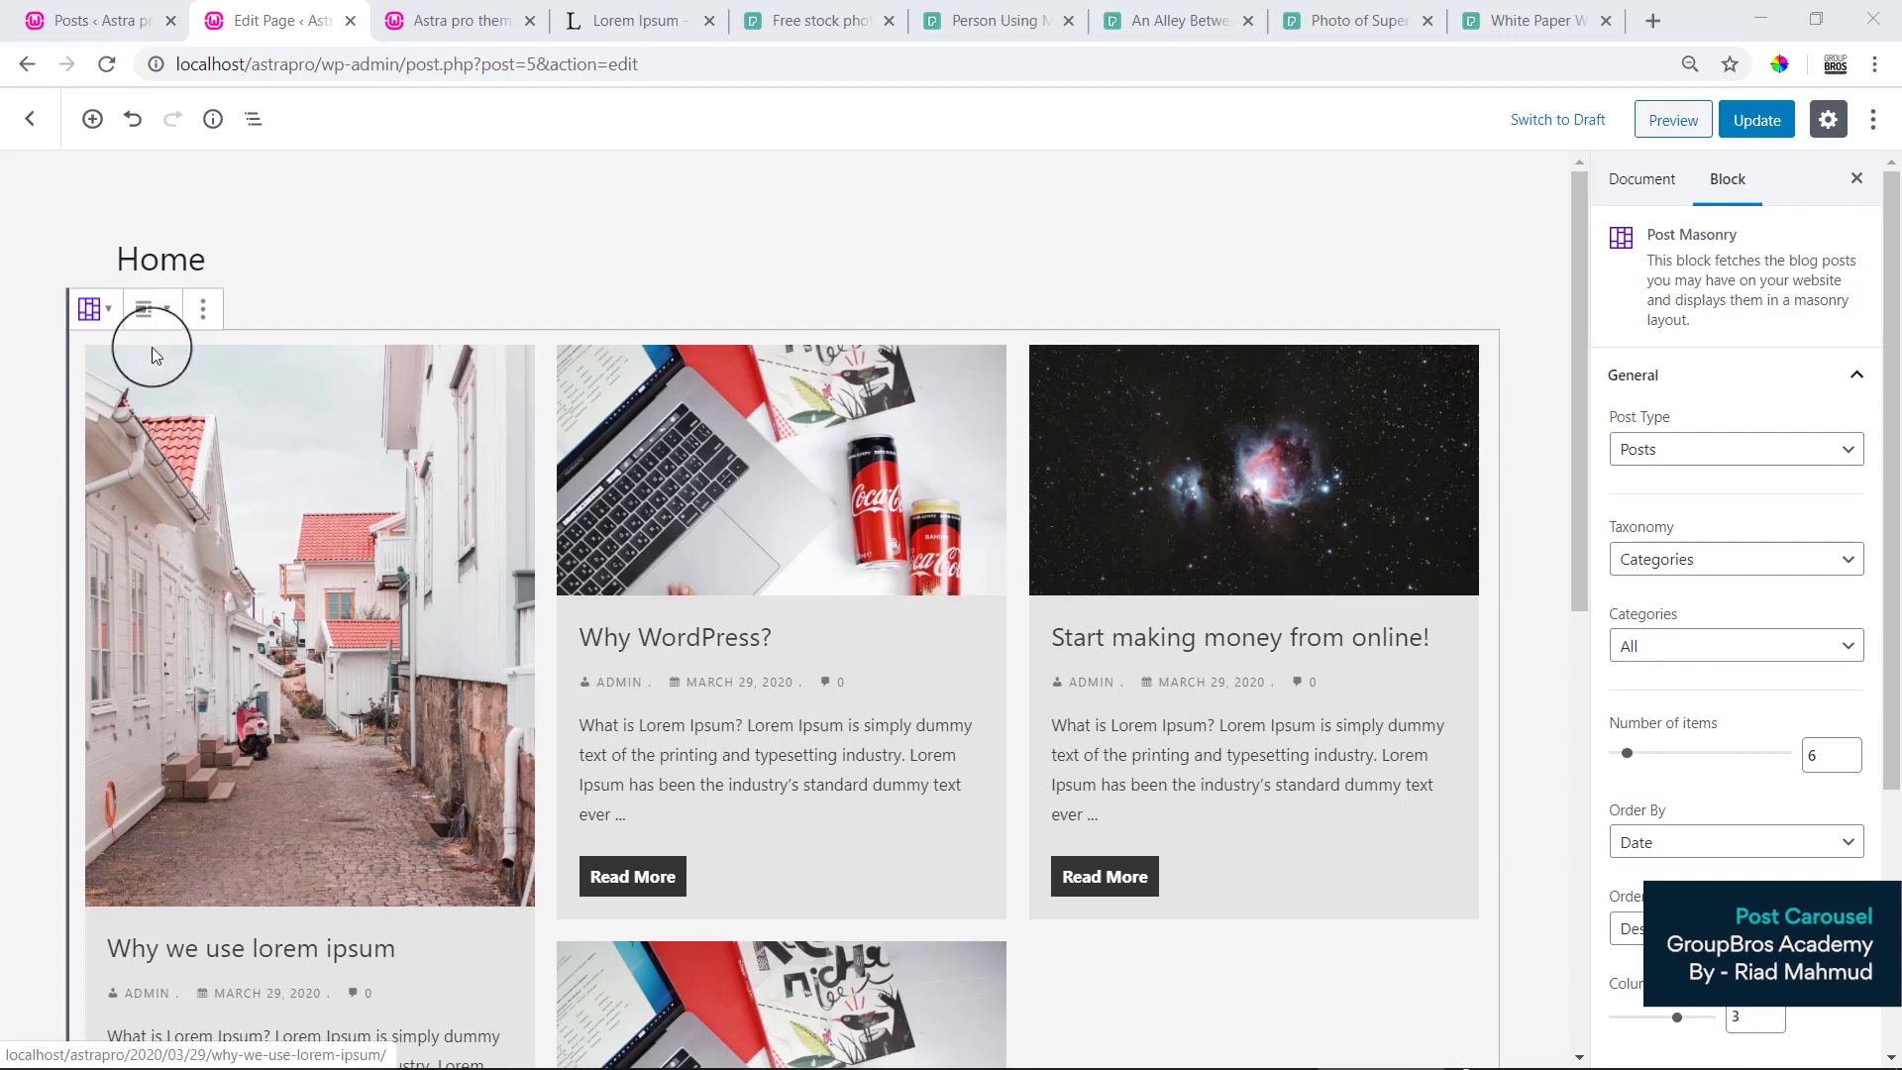
Replace the Post Masonry block on the Home page with a Post Carousel block from Ultimate Addons Blocks.
{"action": "left_click", "coordinate": [203, 309]}
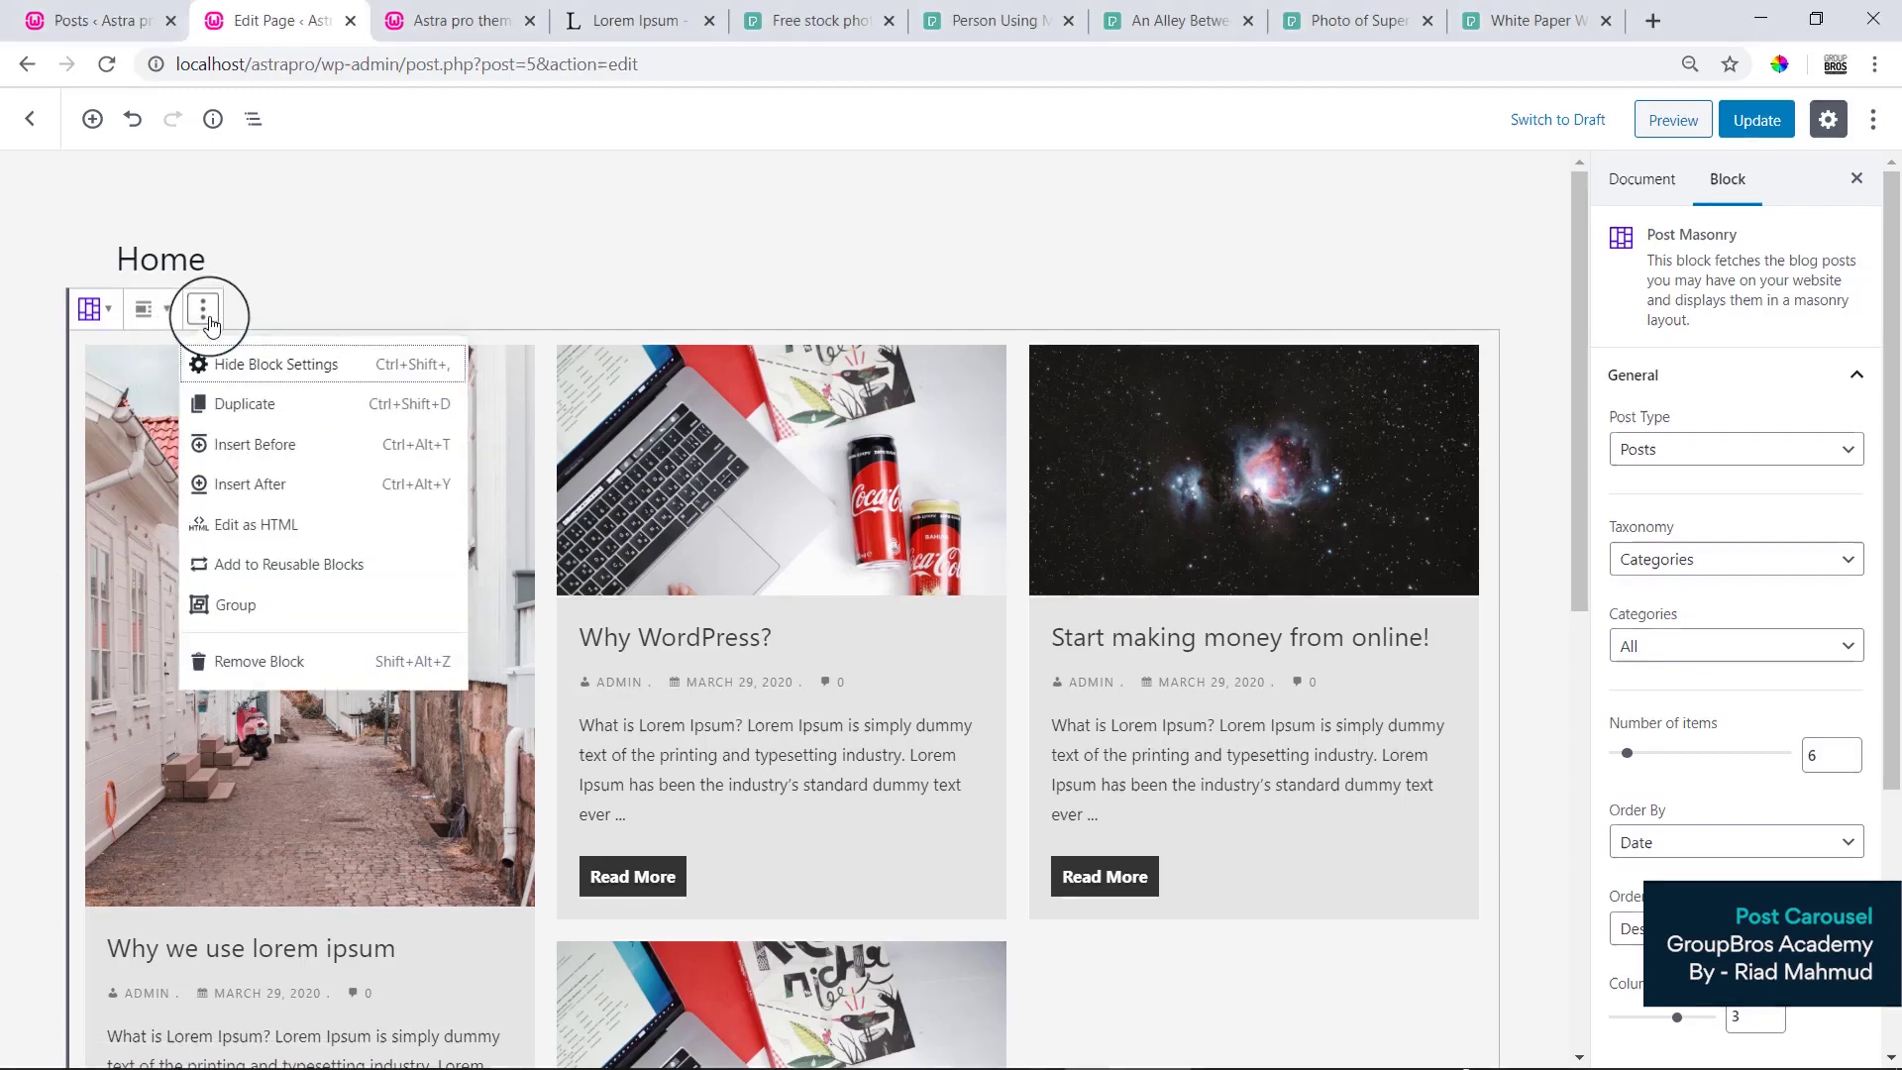
{"action": "left_click", "coordinate": [319, 663]}
{"action": "left_click", "coordinate": [68, 371]}
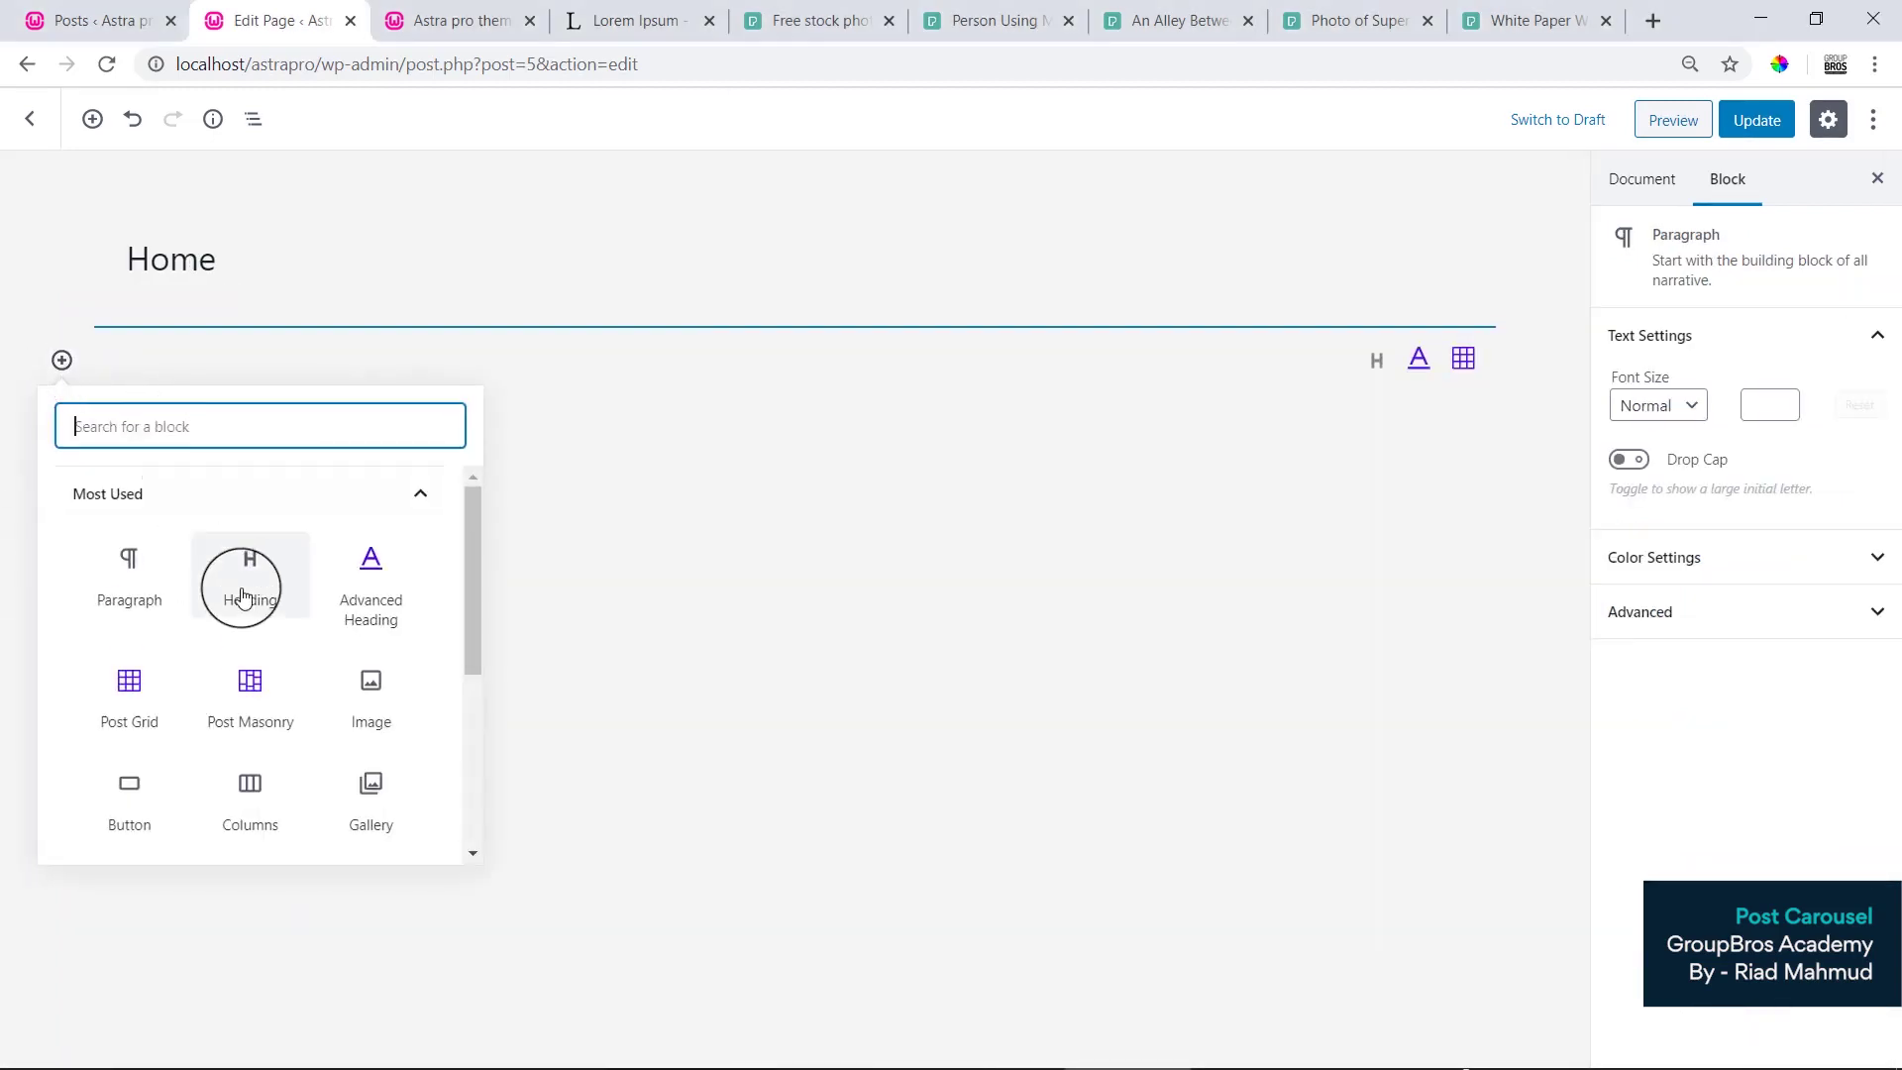
{"action": "scroll", "coordinate": [241, 599], "scroll_direction": "down", "scroll_amount": 3}
{"action": "left_click", "coordinate": [365, 824]}
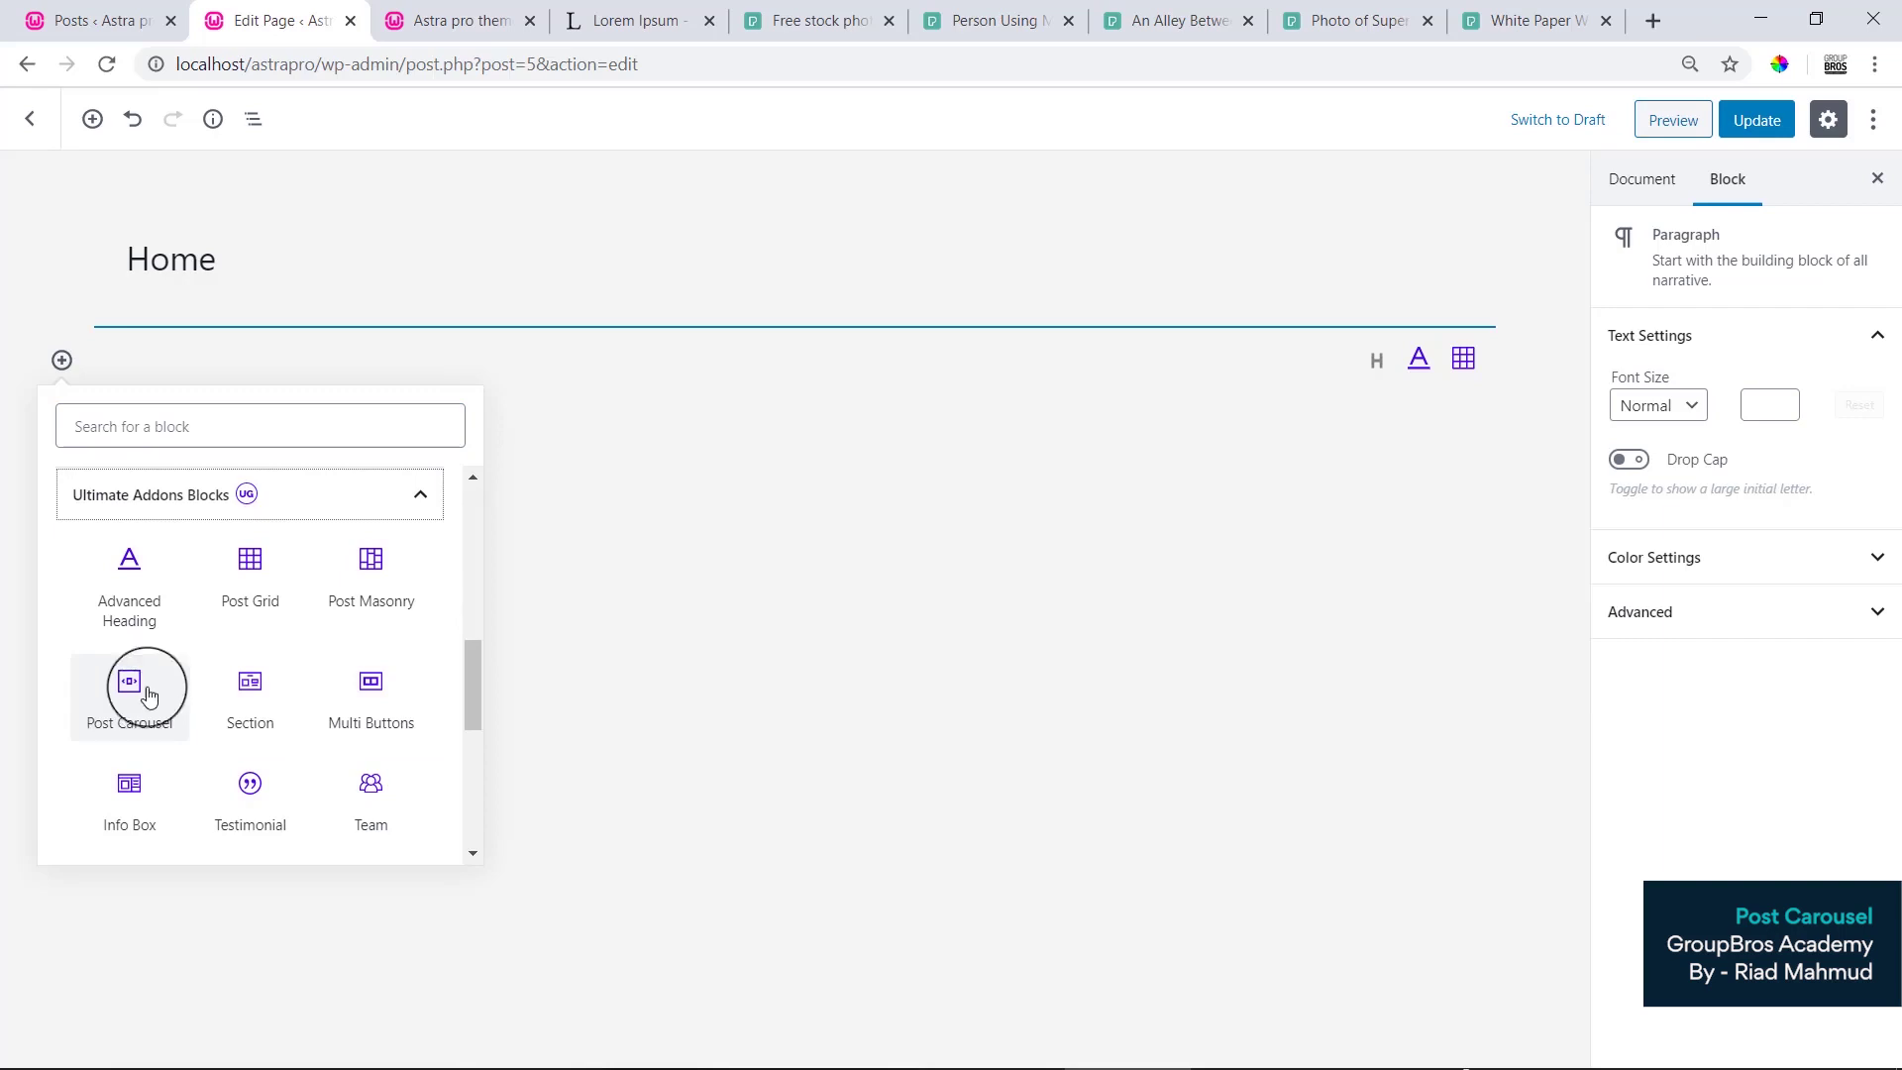
{"action": "left_click", "coordinate": [129, 715]}
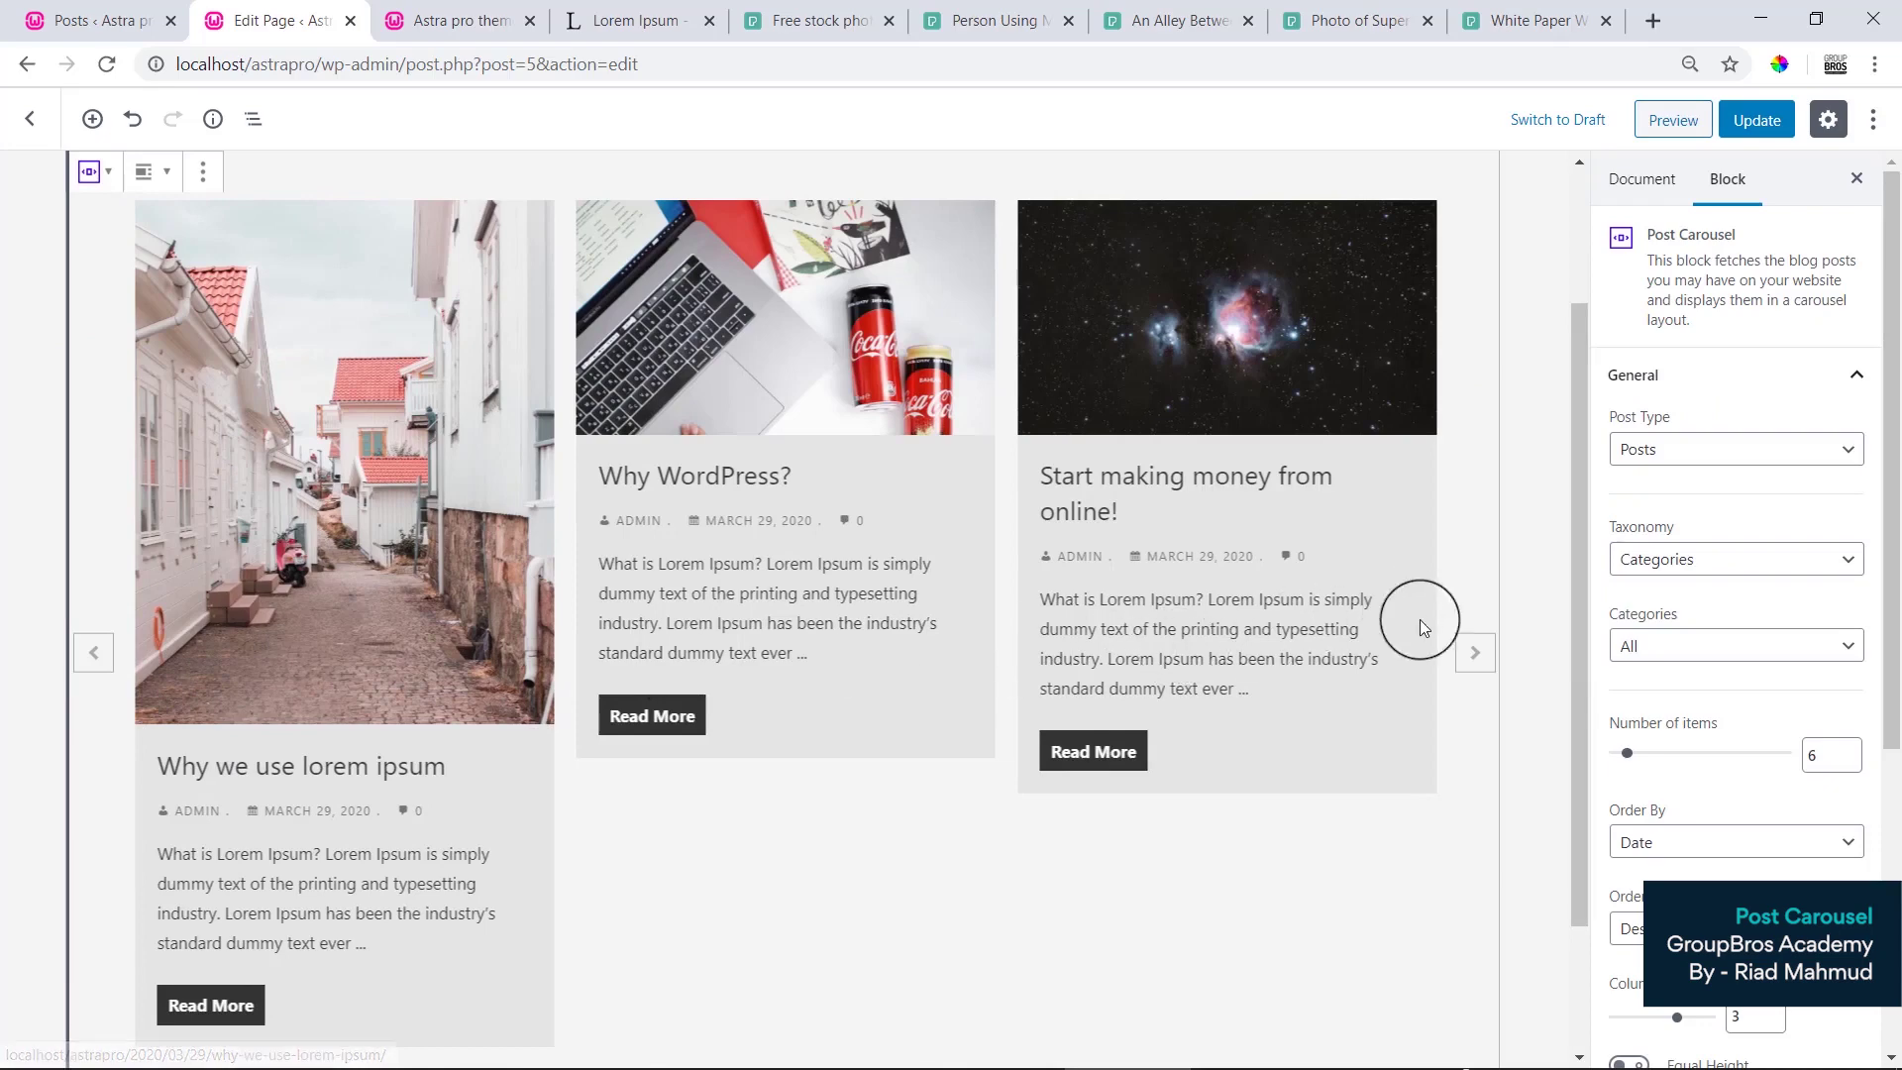
Try the Full, Large and 1536x1536 image sizes for the carousel's featured images, ending with Full.
{"action": "scroll", "coordinate": [1109, 723], "scroll_direction": "up", "scroll_amount": 2}
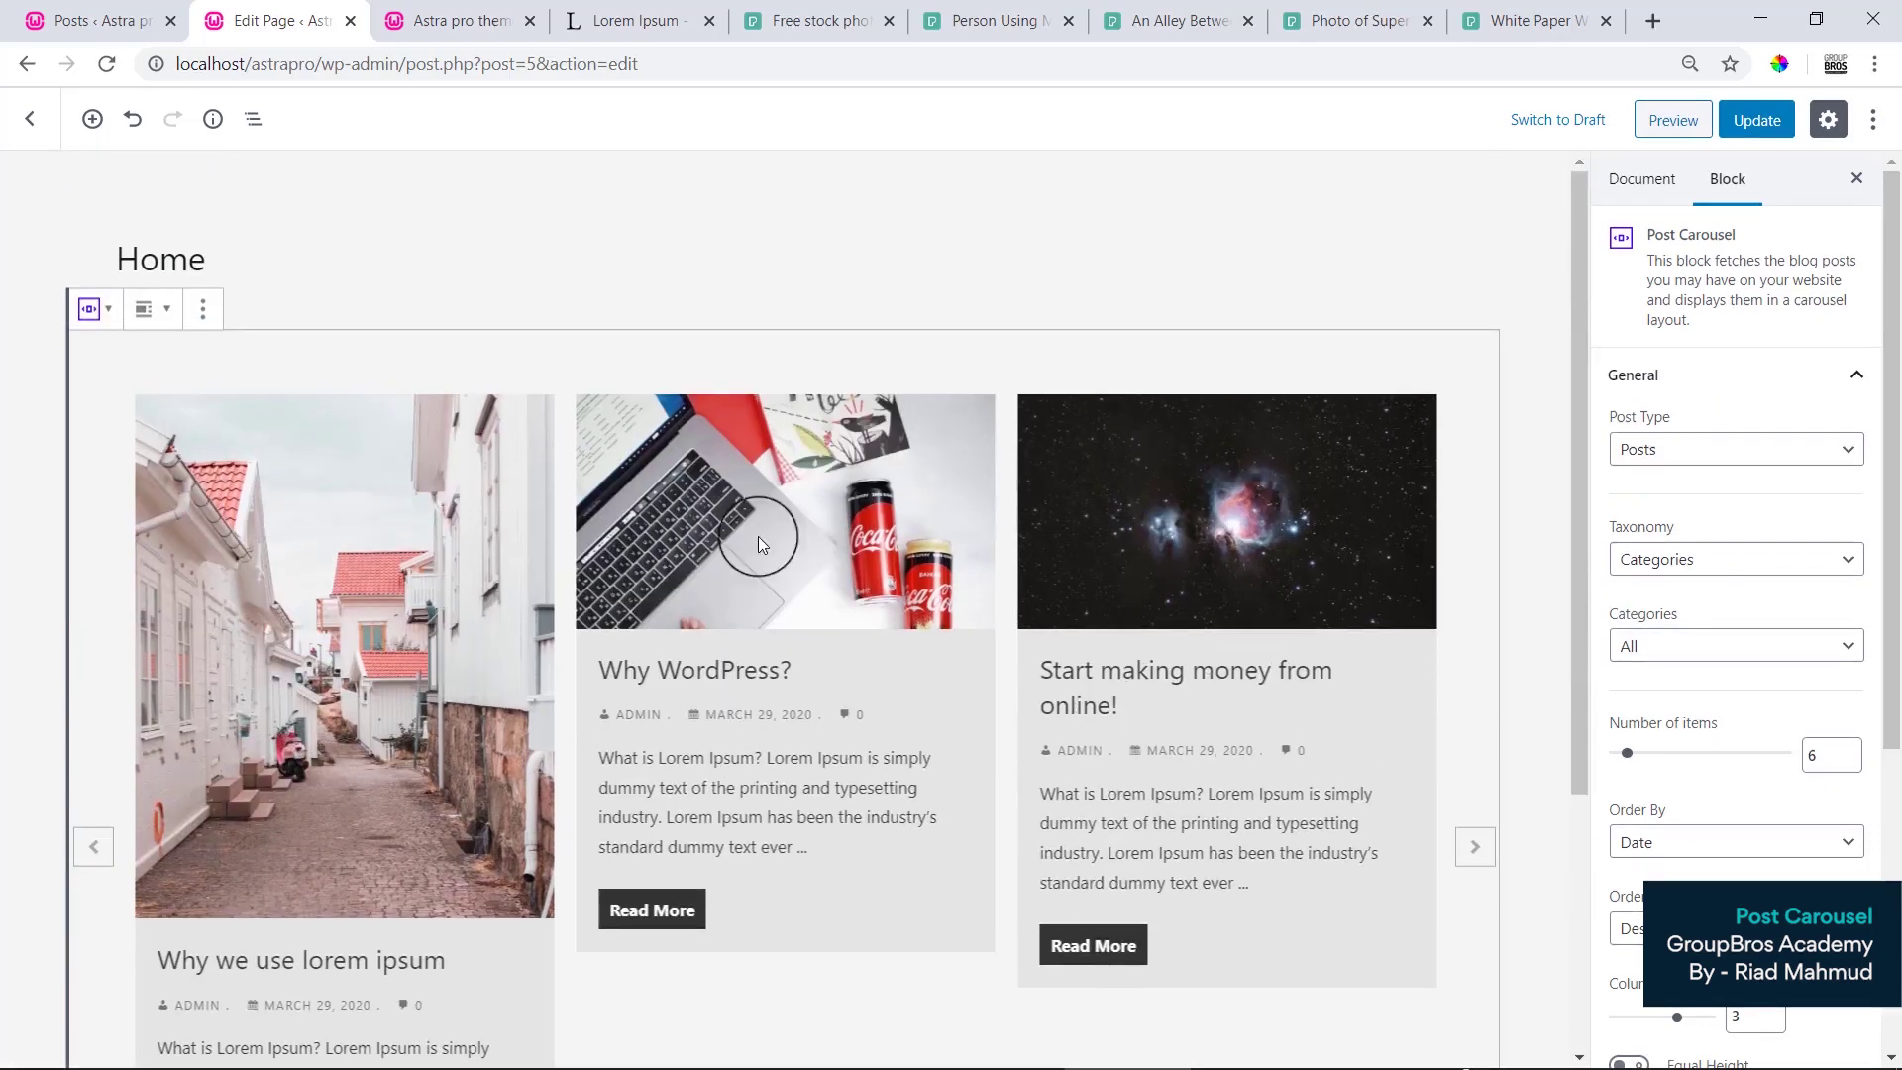
{"action": "scroll", "coordinate": [1436, 749], "scroll_direction": "down", "scroll_amount": 4}
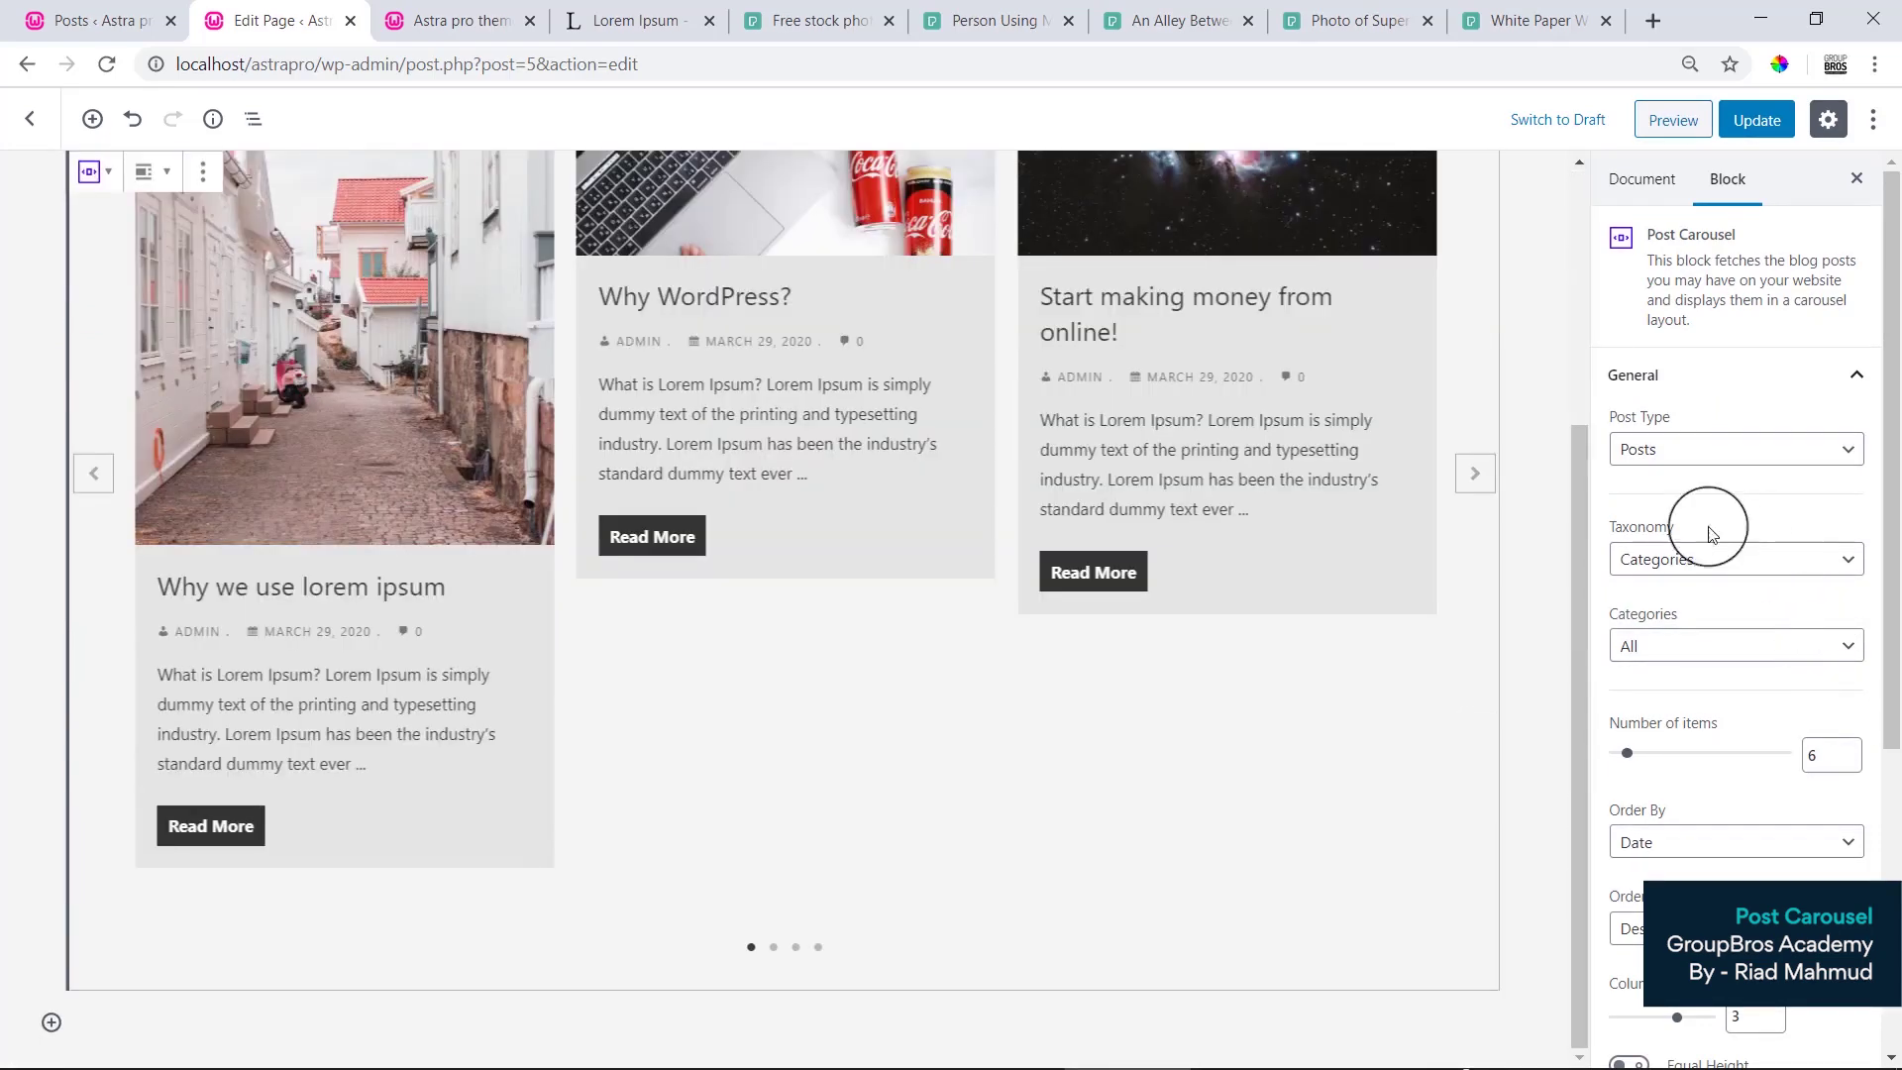
{"action": "scroll", "coordinate": [1245, 511], "scroll_direction": "up", "scroll_amount": 4}
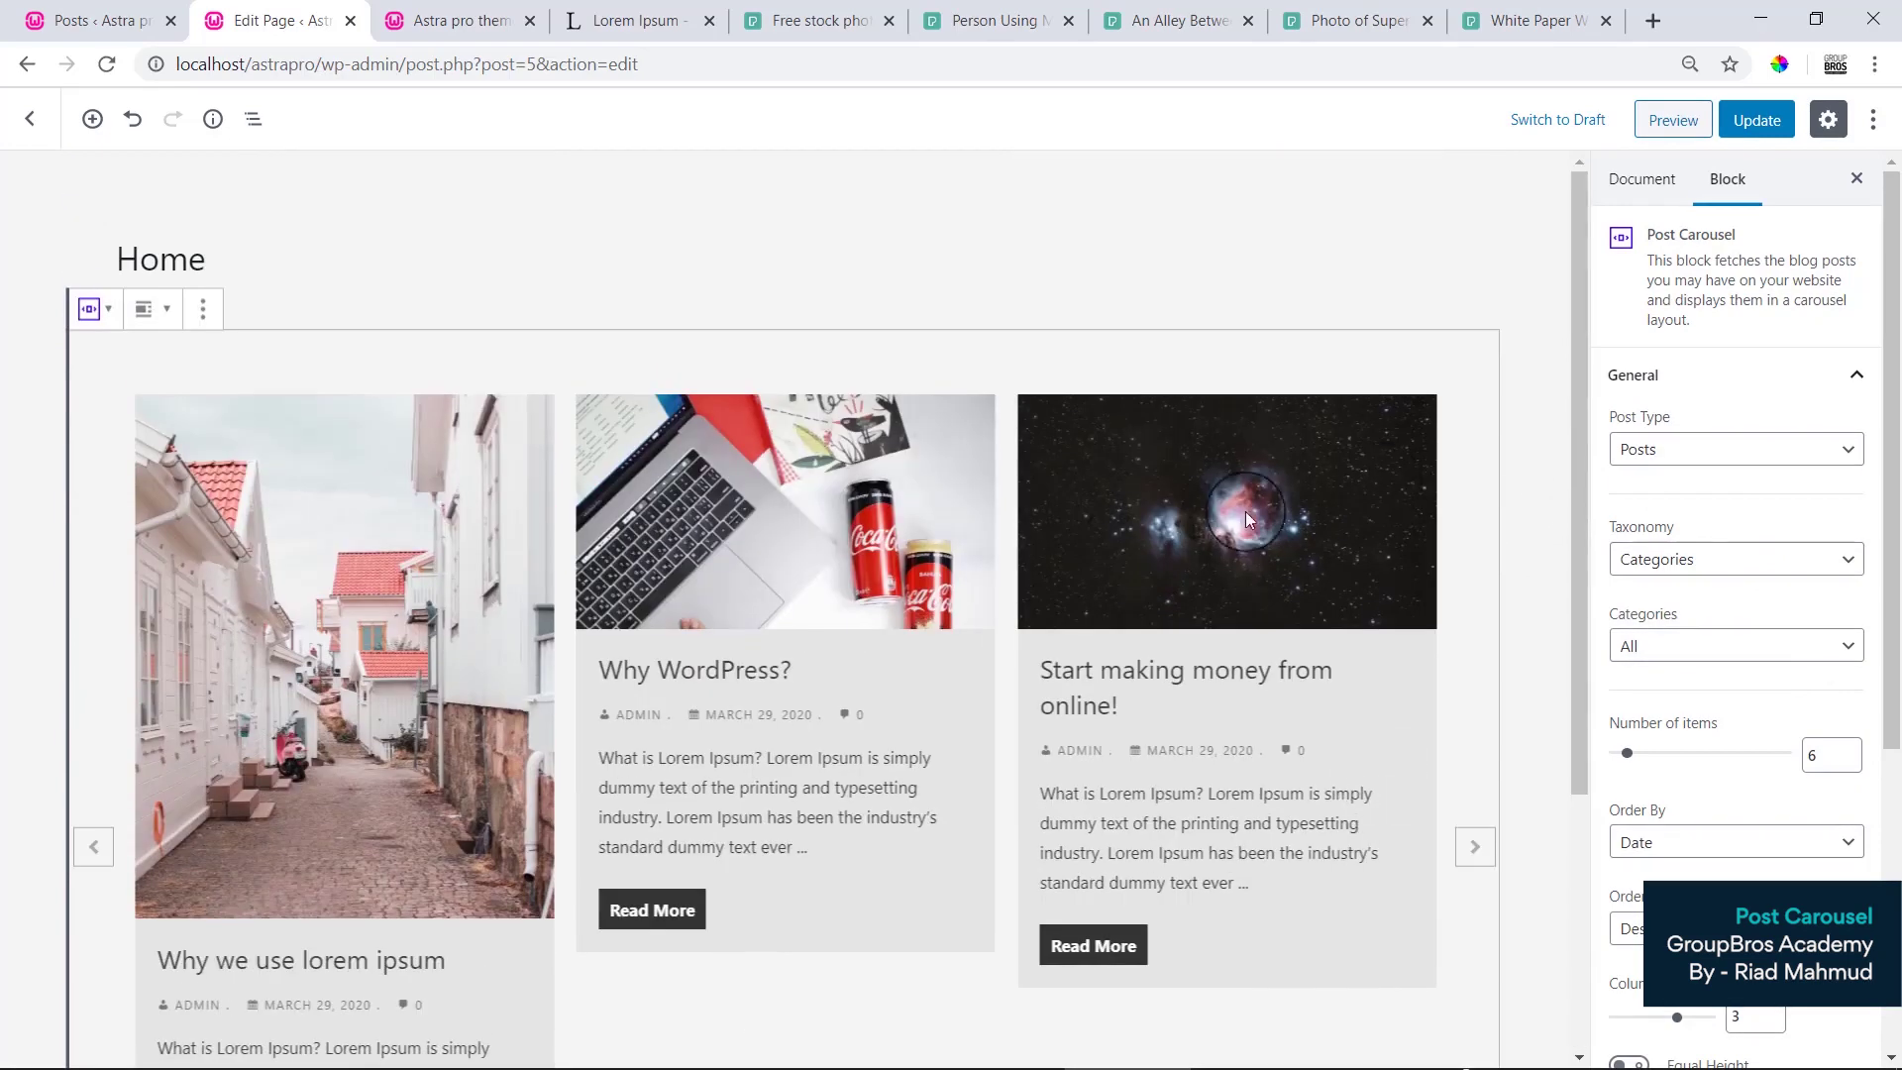
{"action": "scroll", "coordinate": [712, 767], "scroll_direction": "down", "scroll_amount": 4}
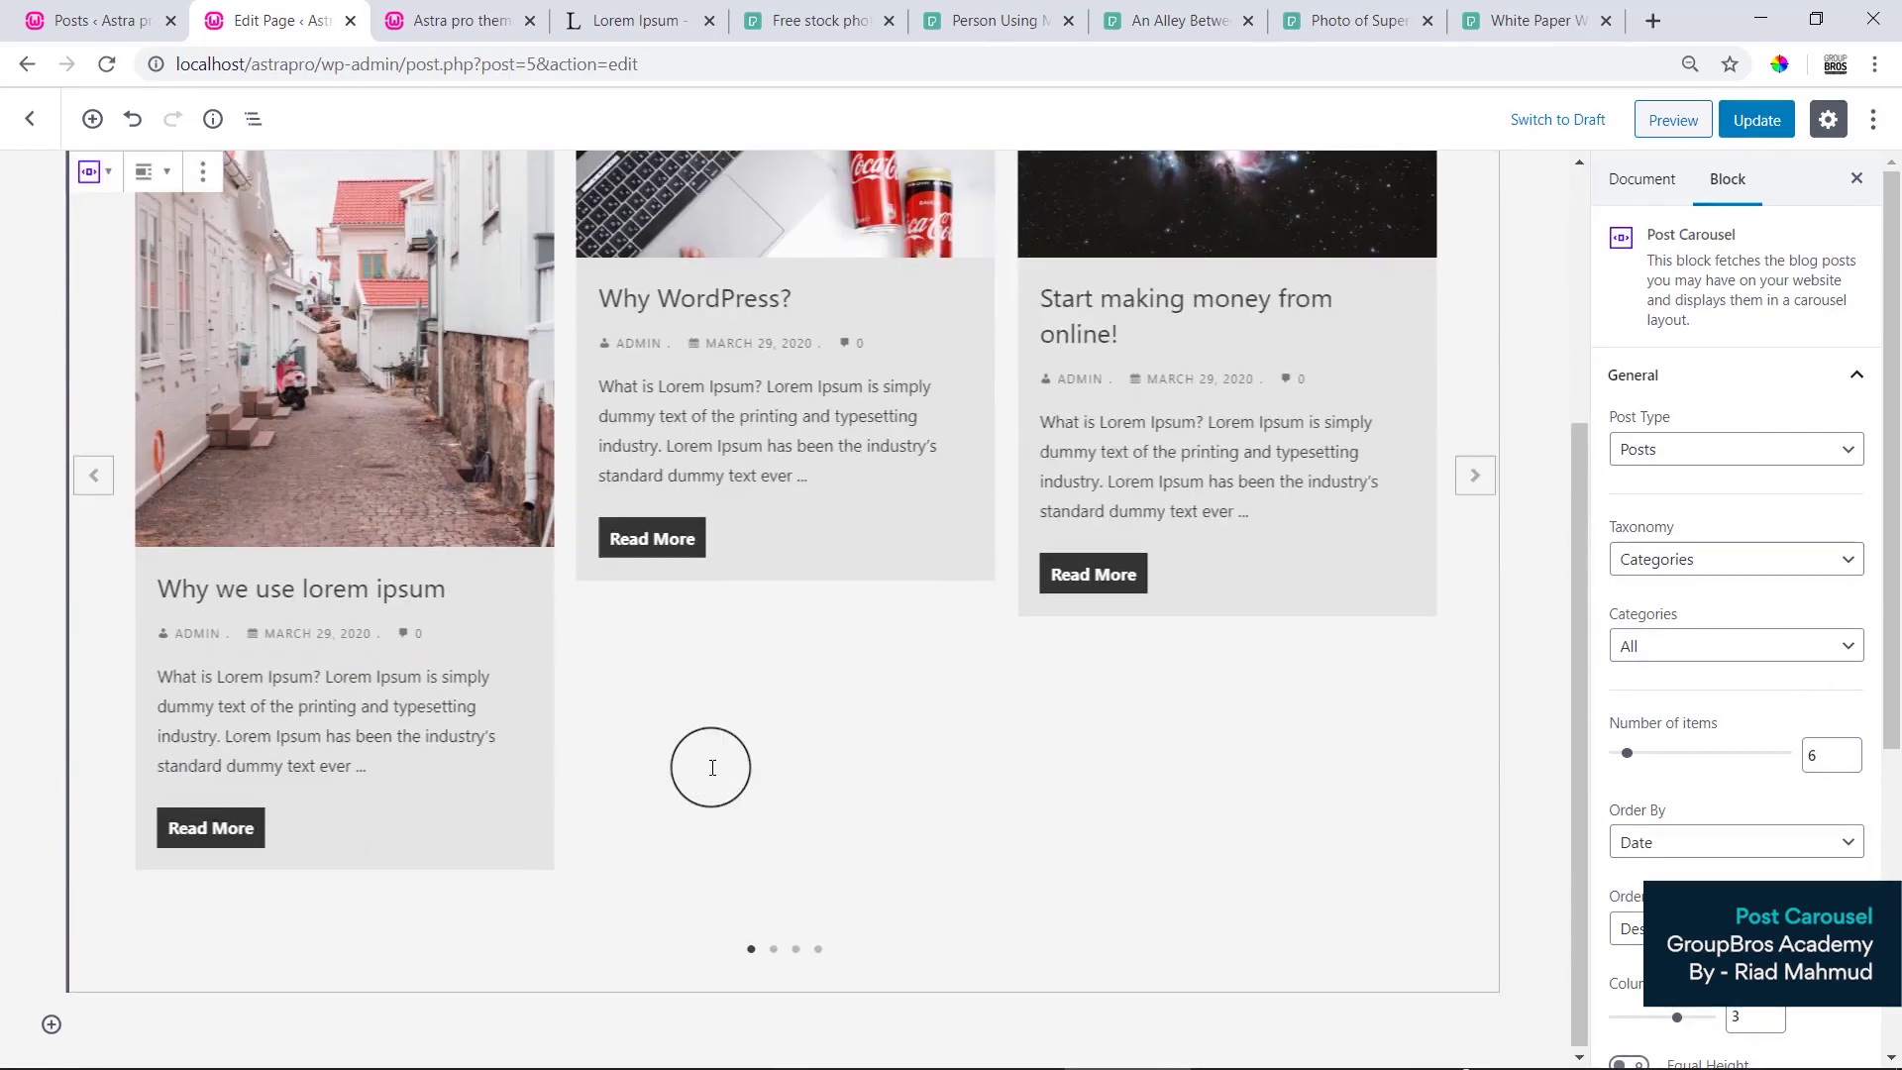
{"action": "scroll", "coordinate": [1740, 872], "scroll_direction": "down", "scroll_amount": 5}
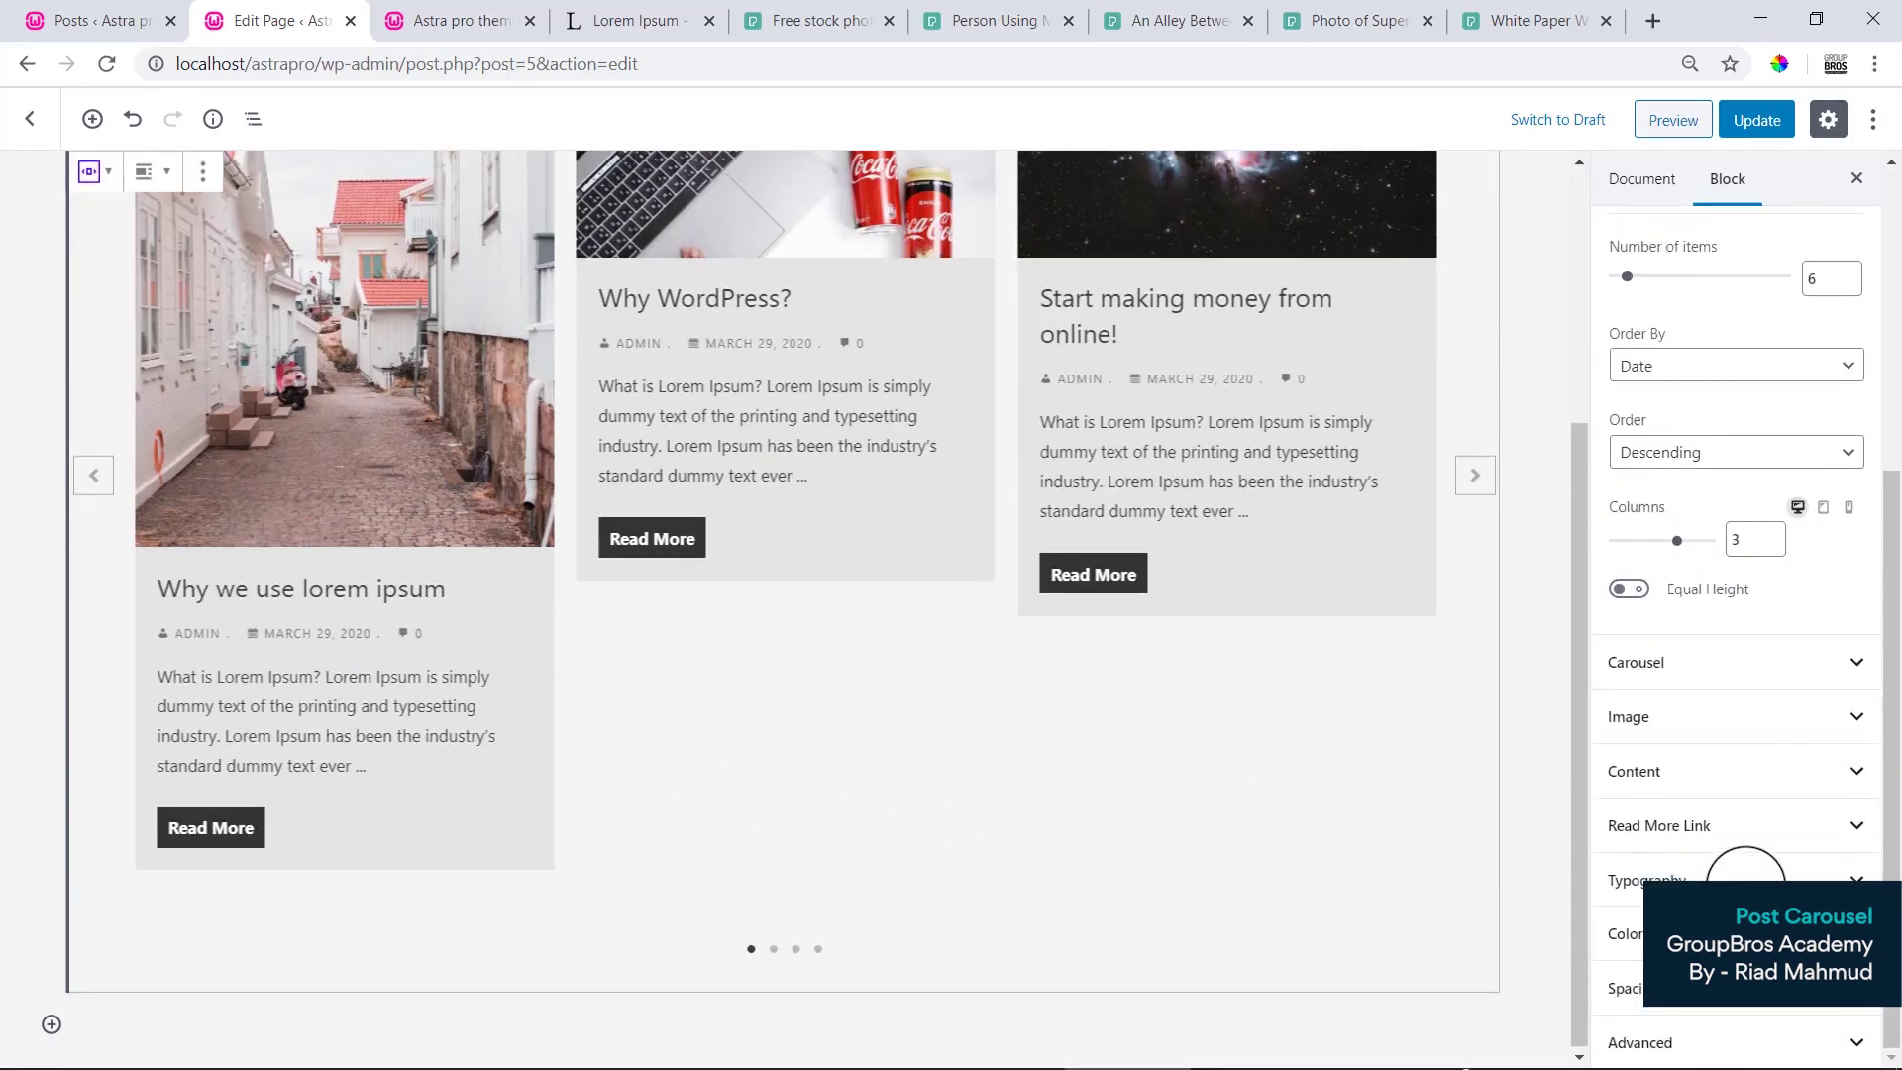
{"action": "left_click", "coordinate": [1704, 738]}
{"action": "scroll", "coordinate": [1681, 872], "scroll_direction": "down", "scroll_amount": 3}
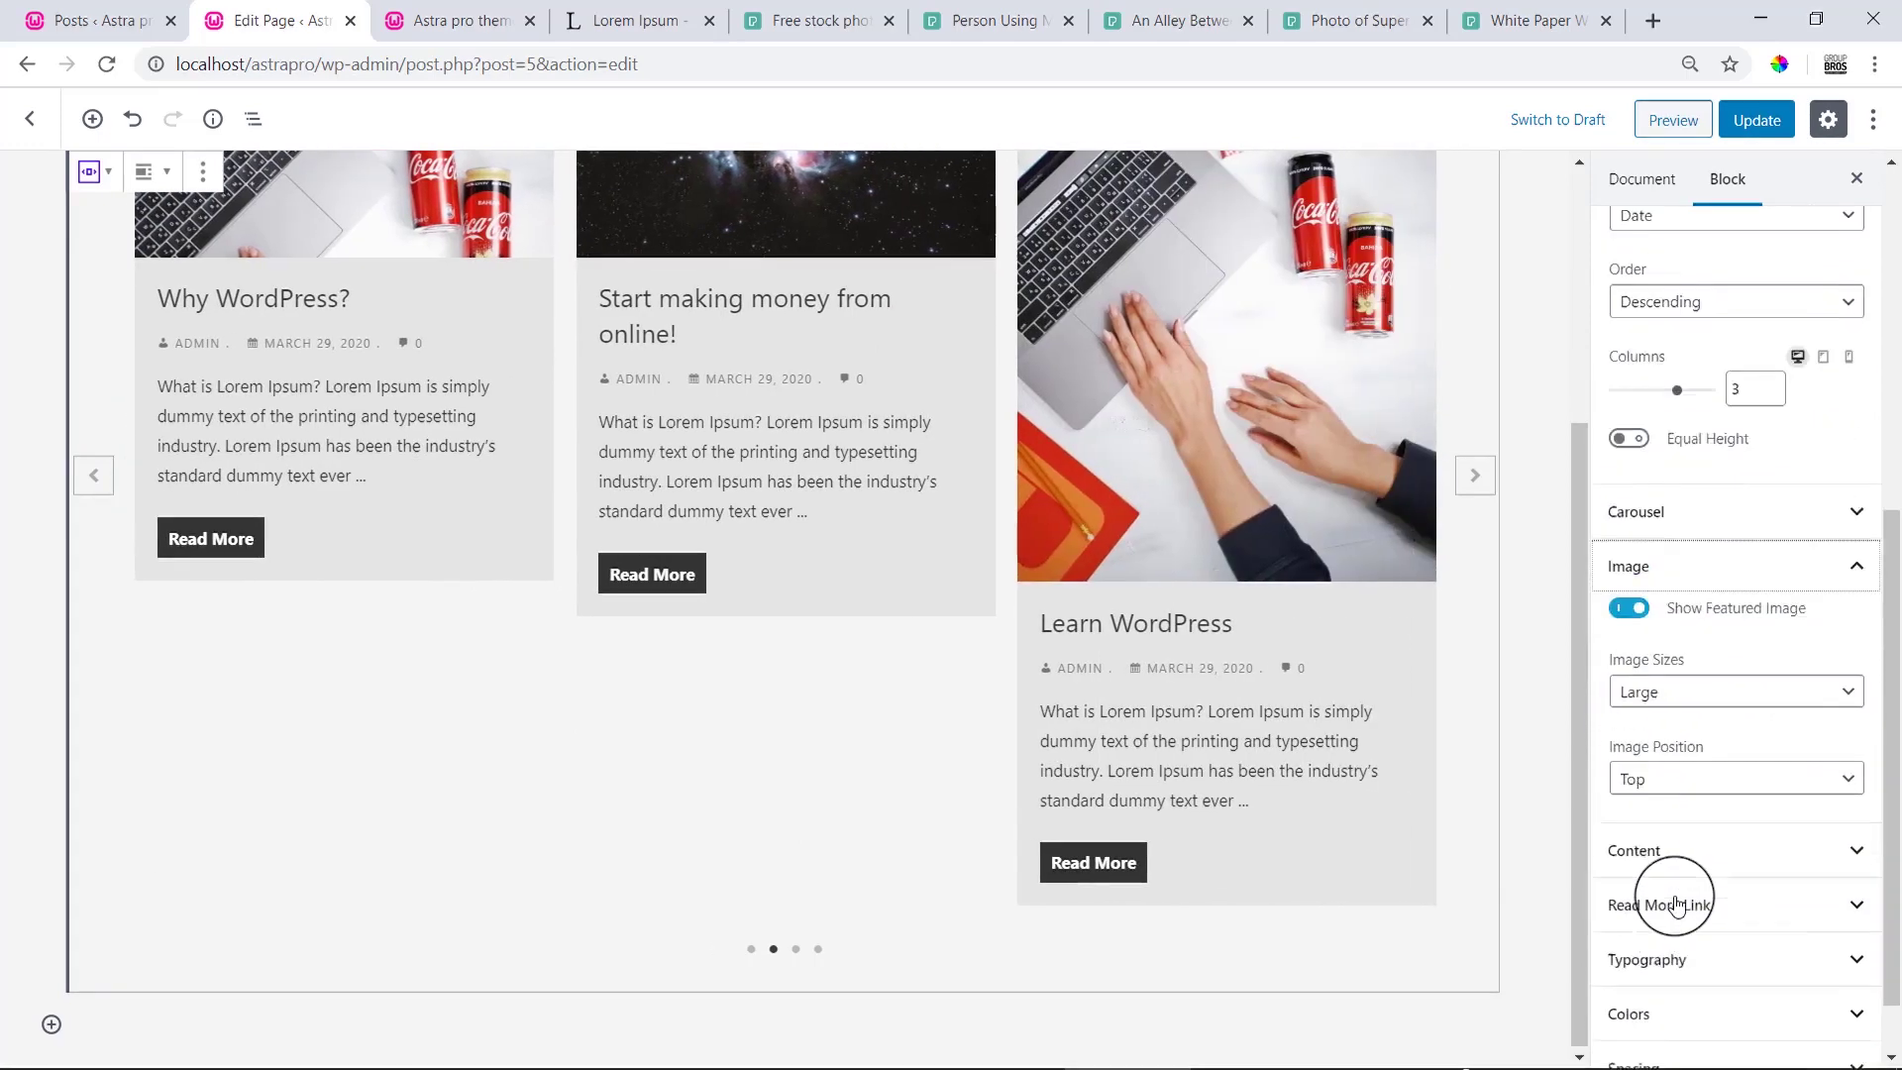
{"action": "left_click", "coordinate": [1721, 612]}
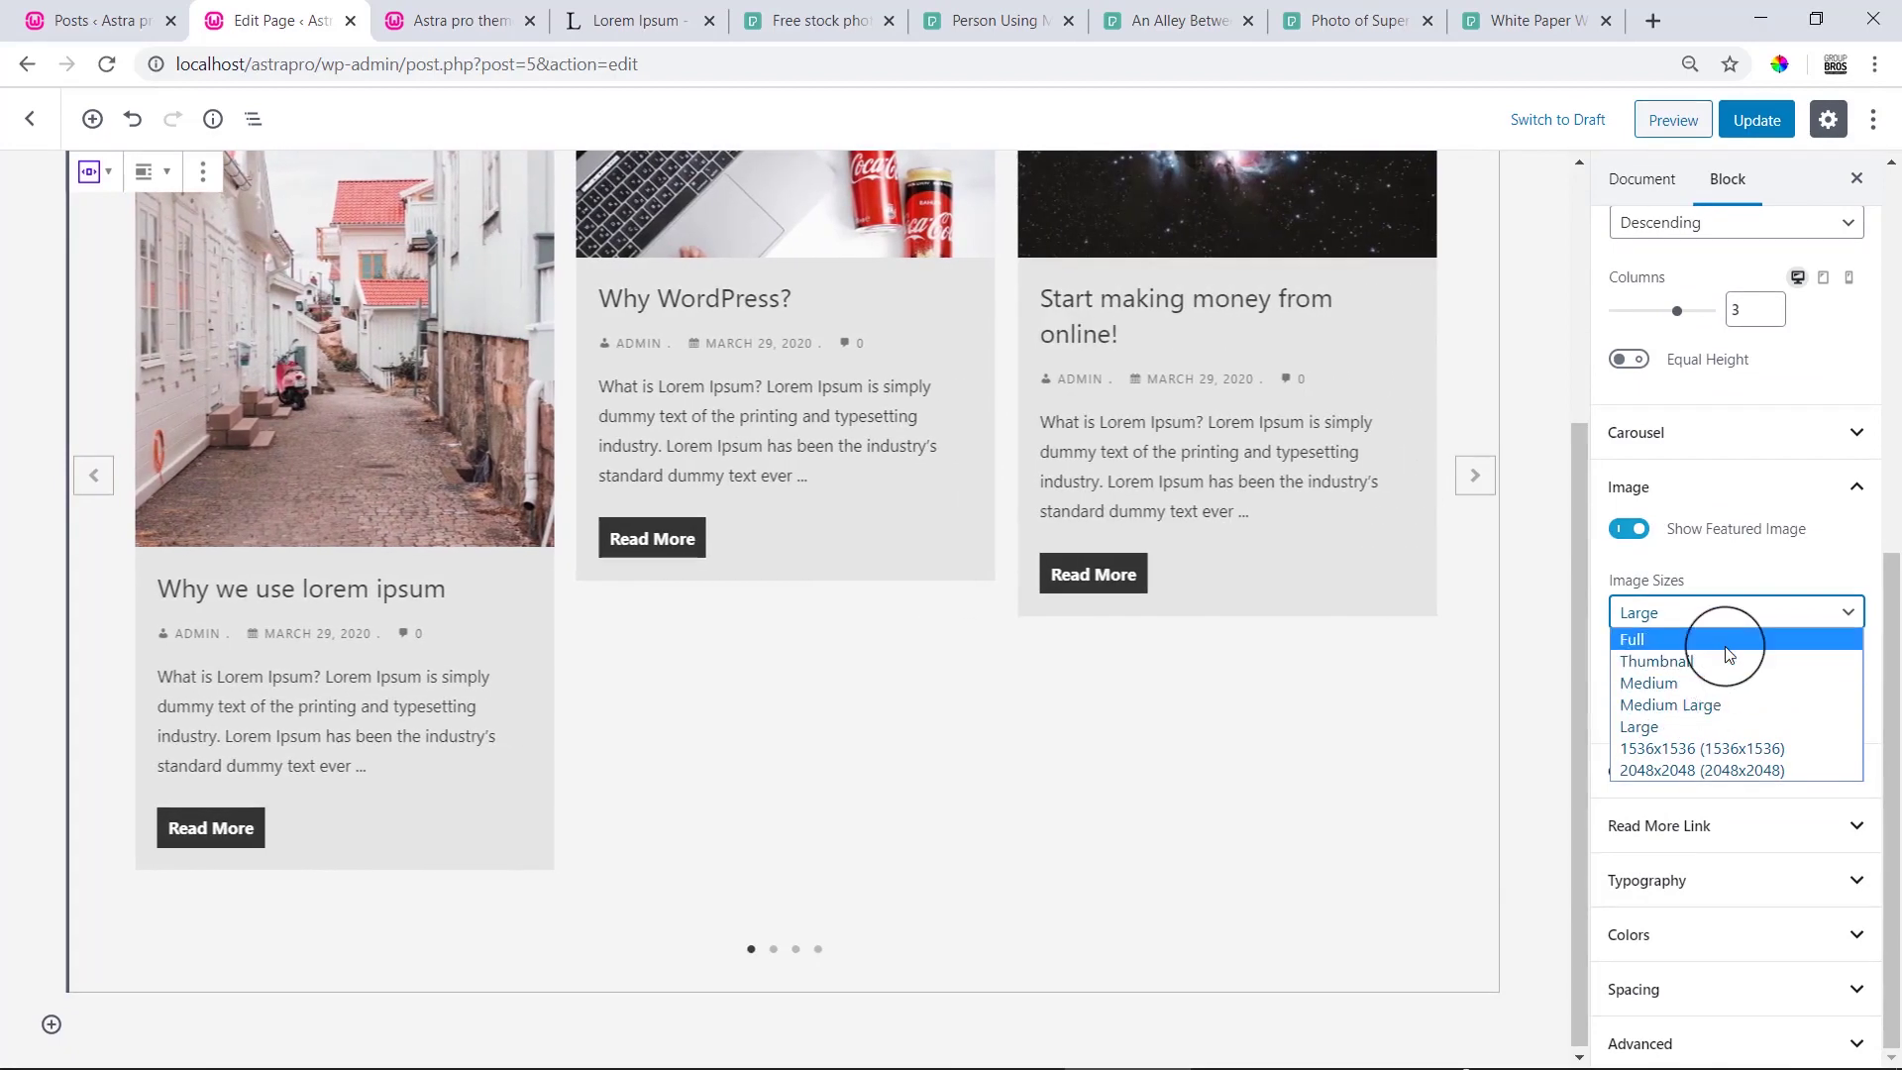
{"action": "left_click", "coordinate": [1722, 638]}
{"action": "left_click", "coordinate": [1694, 616]}
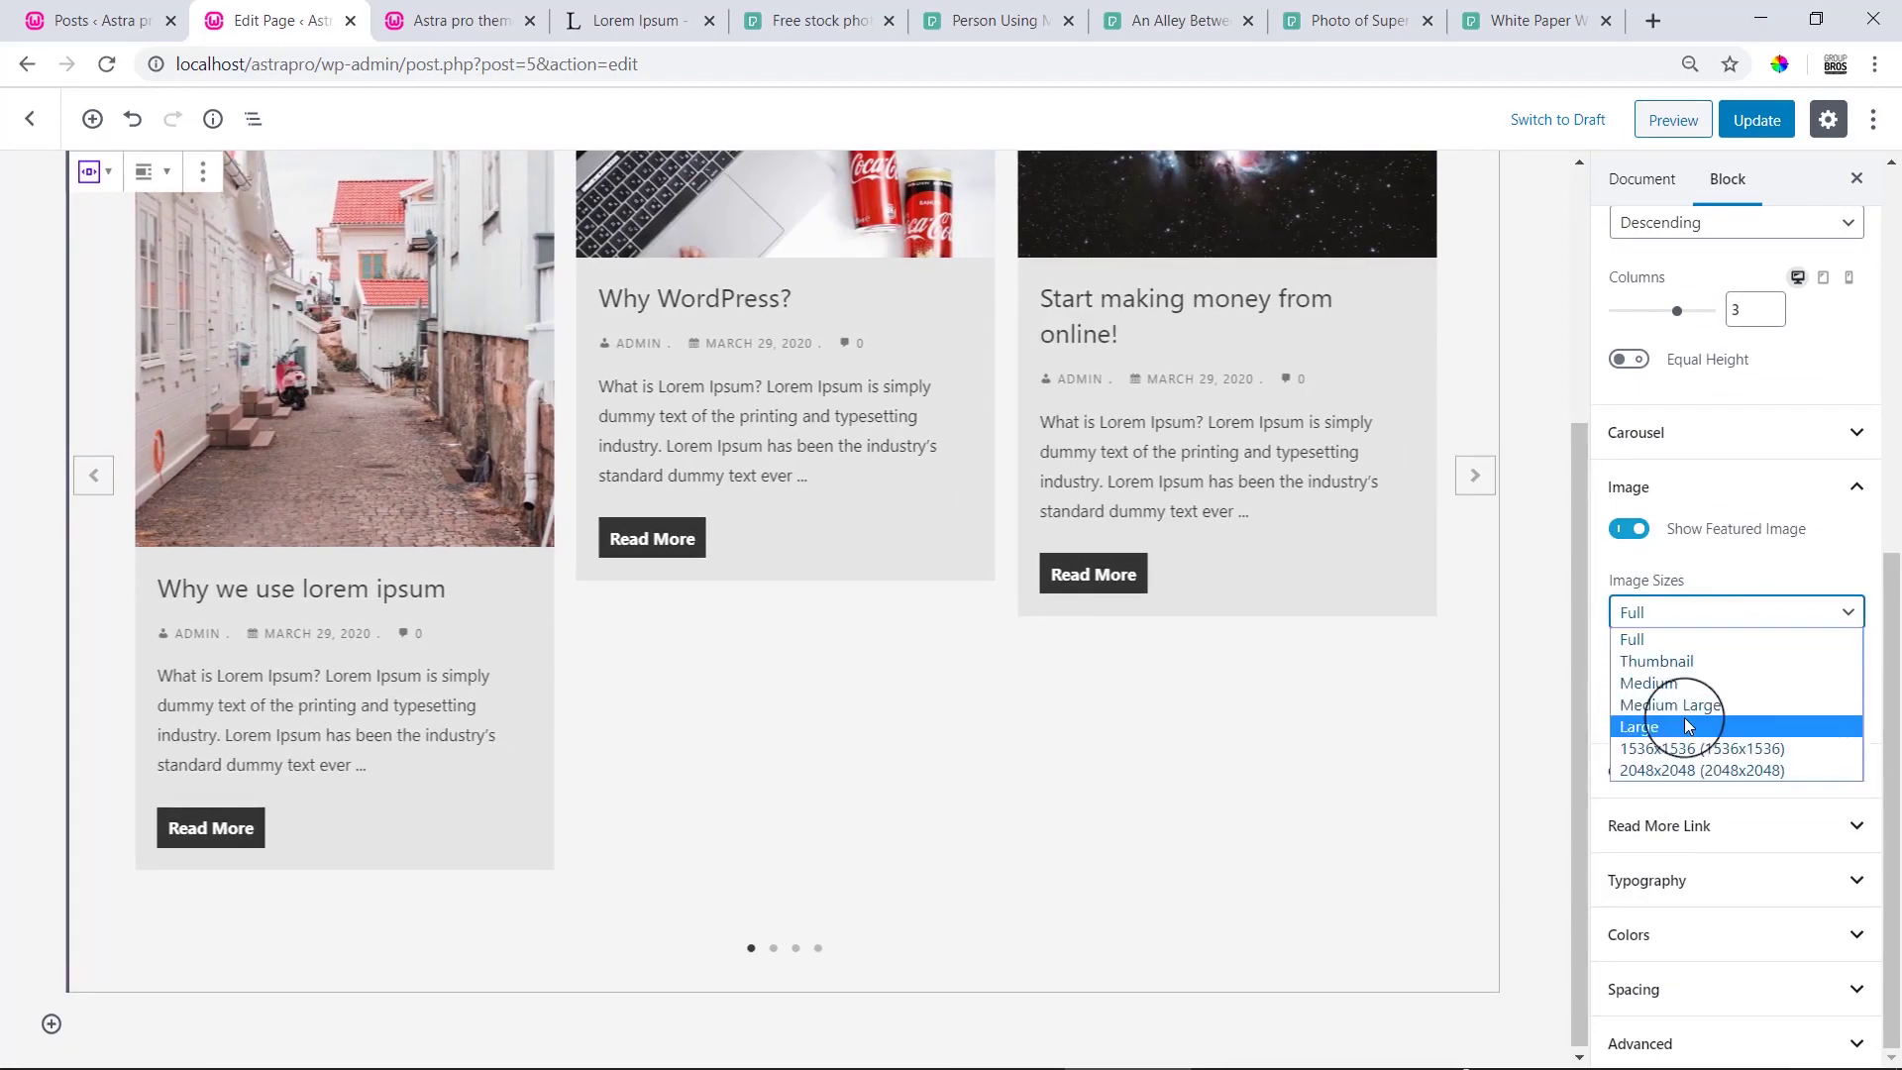
{"action": "left_click", "coordinate": [1689, 728]}
{"action": "left_click", "coordinate": [1688, 622]}
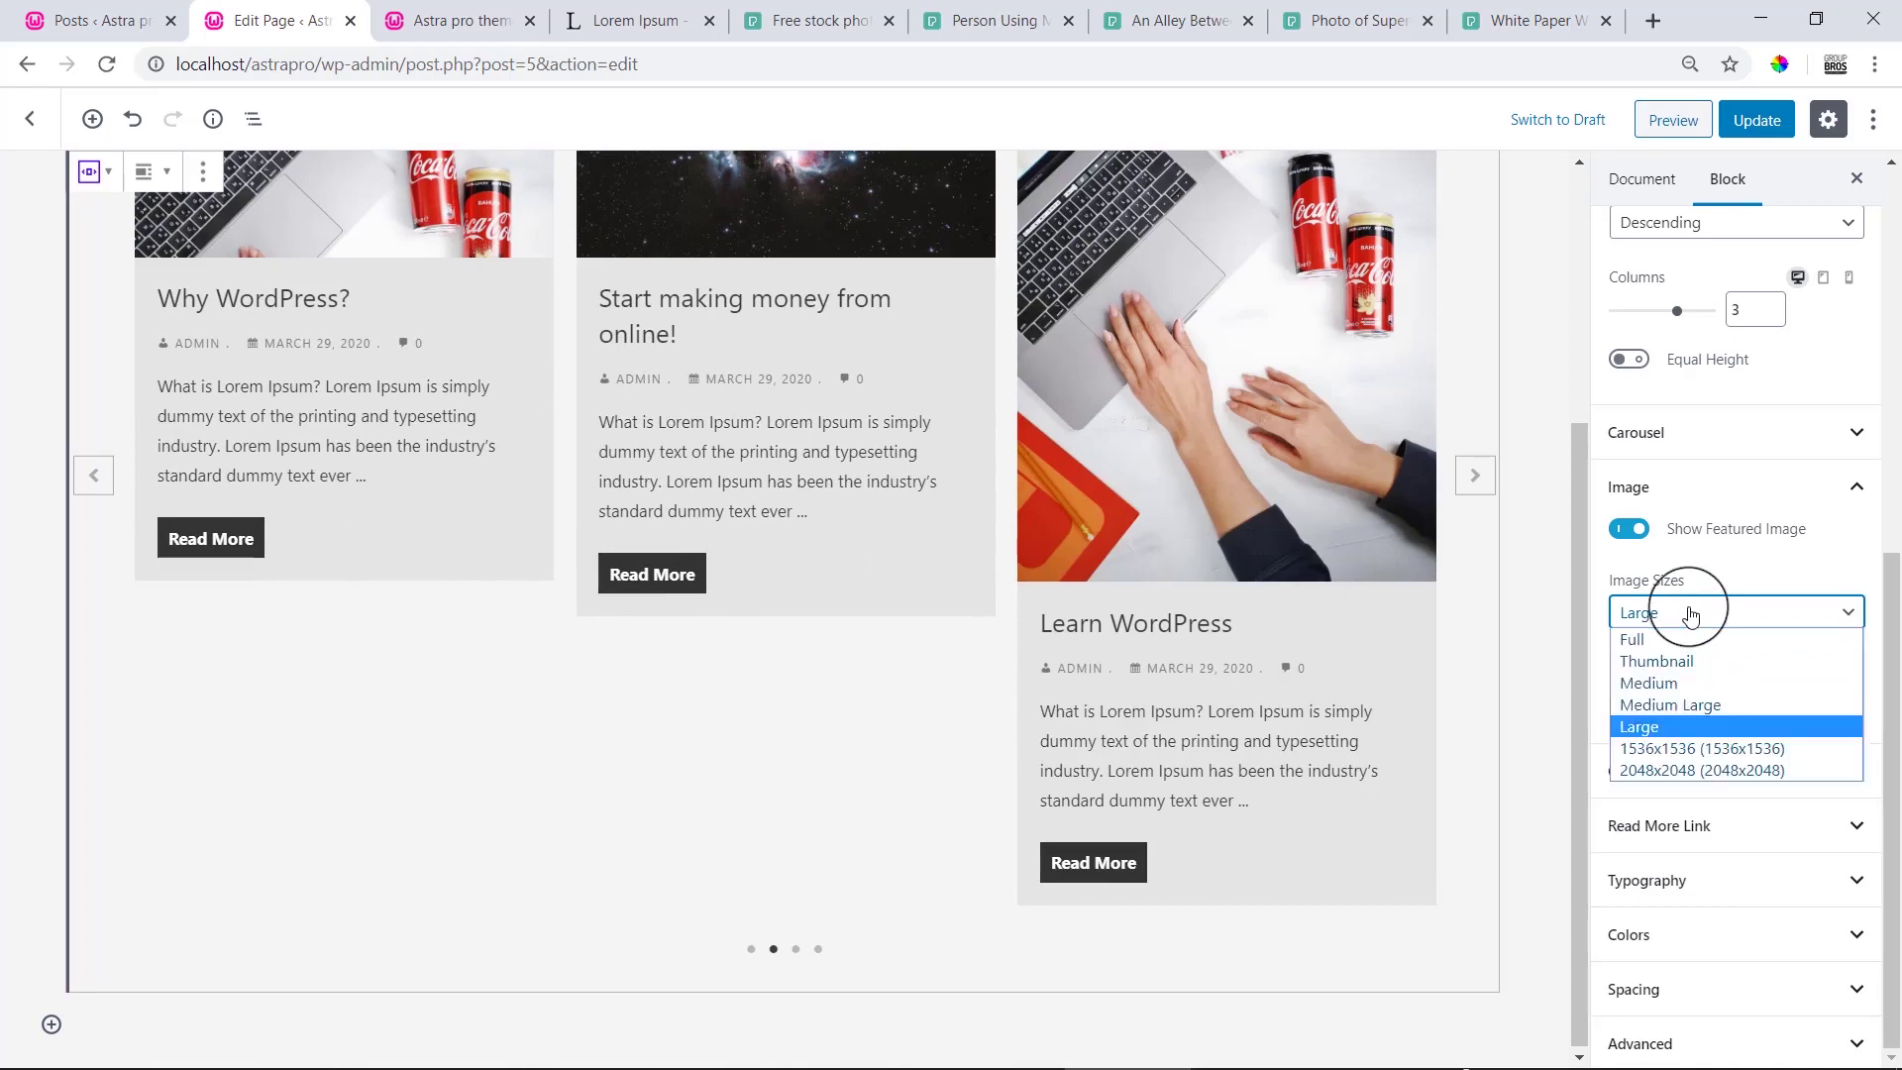
{"action": "left_click", "coordinate": [1692, 750]}
{"action": "left_click", "coordinate": [1682, 613]}
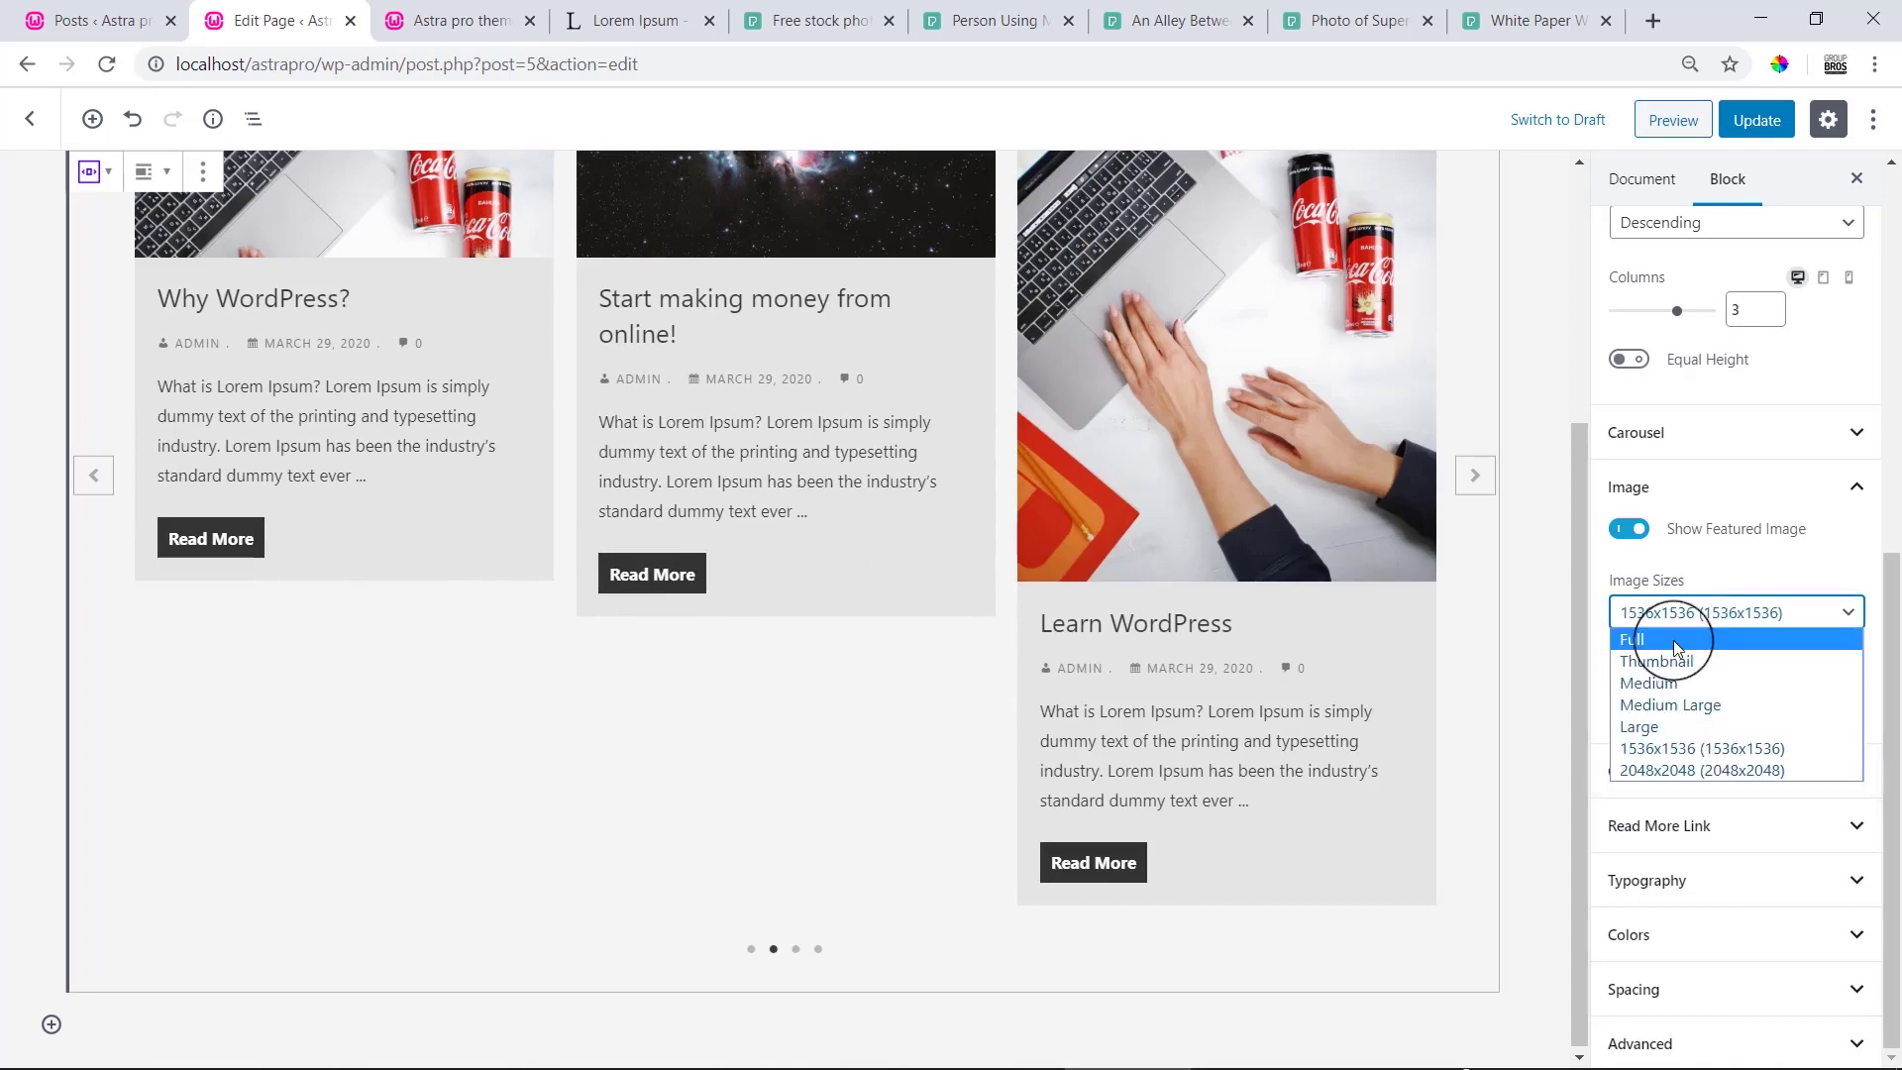
{"action": "left_click", "coordinate": [1673, 640]}
From the posts list, open "Why we use lorem ipsum" and "Learn WordPress" for editing in new browser tabs.
{"action": "left_click", "coordinate": [88, 20]}
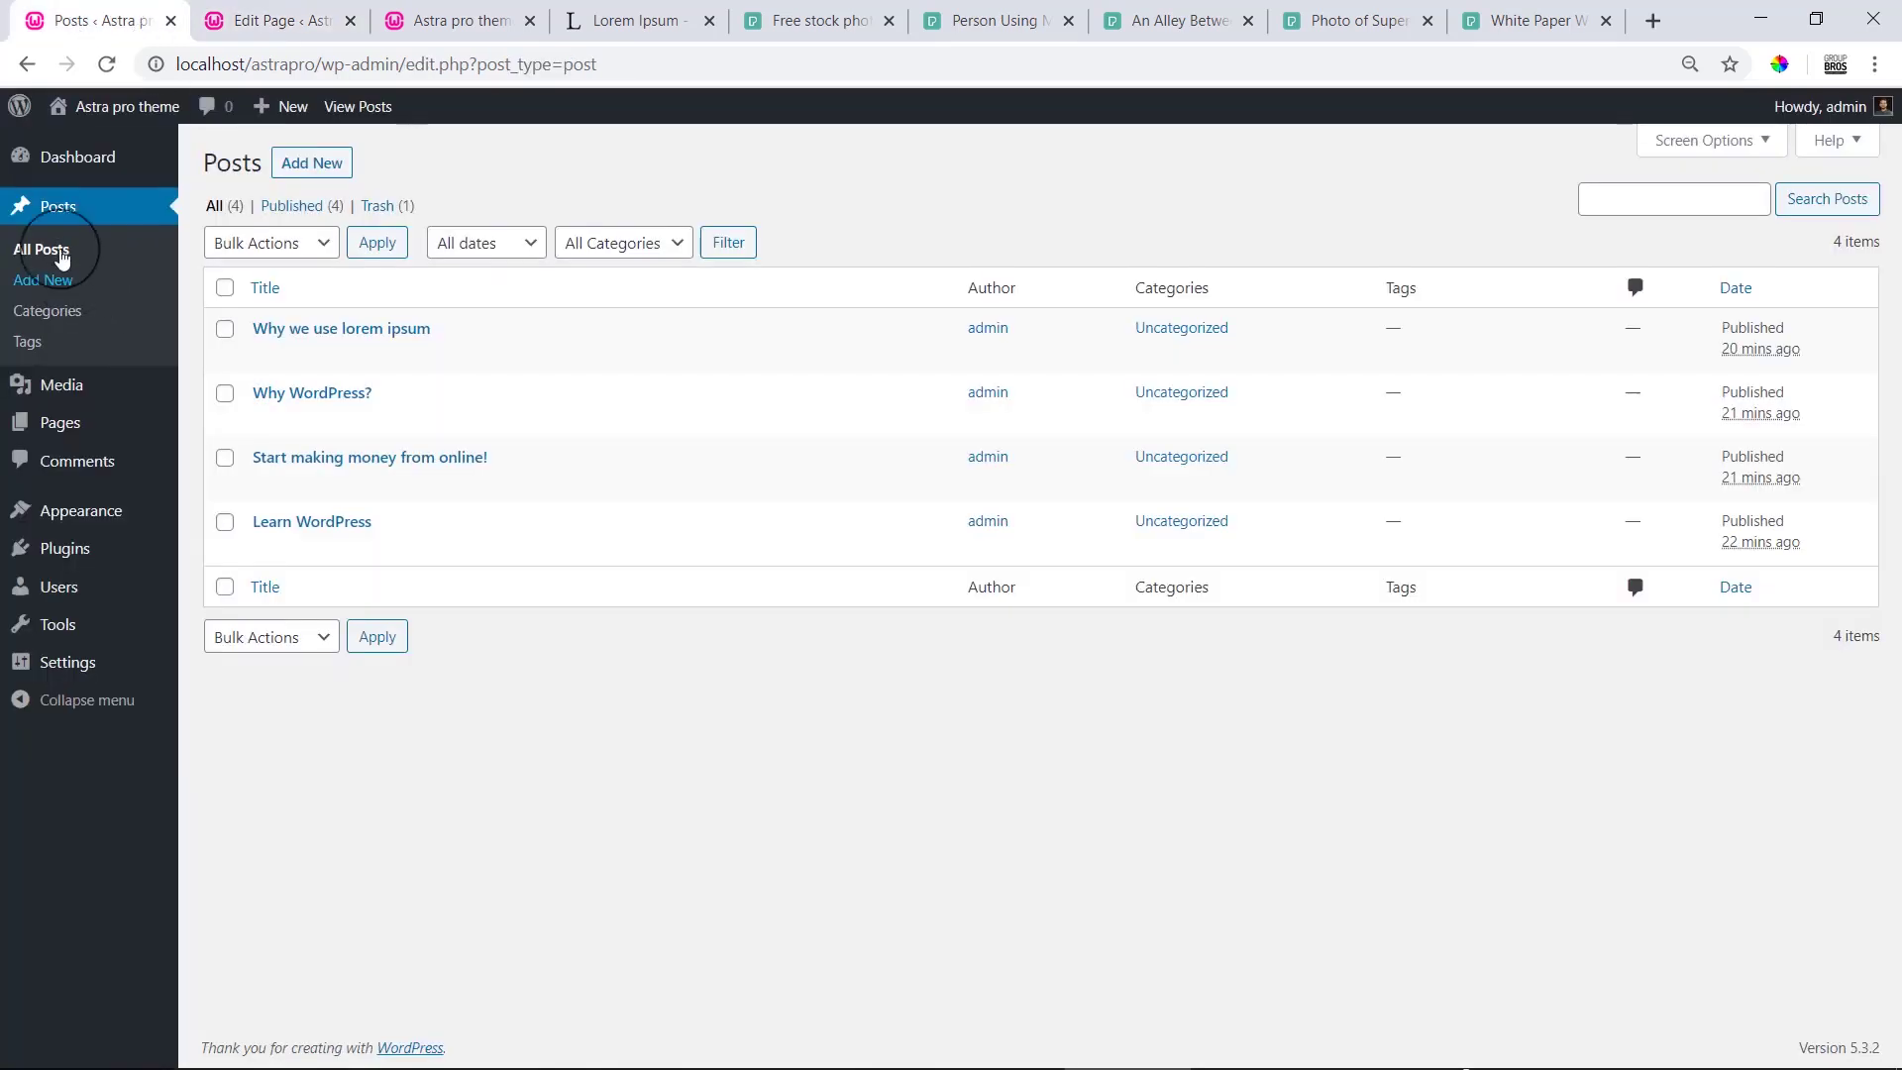
{"action": "right_click", "coordinate": [264, 354]}
{"action": "left_click", "coordinate": [337, 371]}
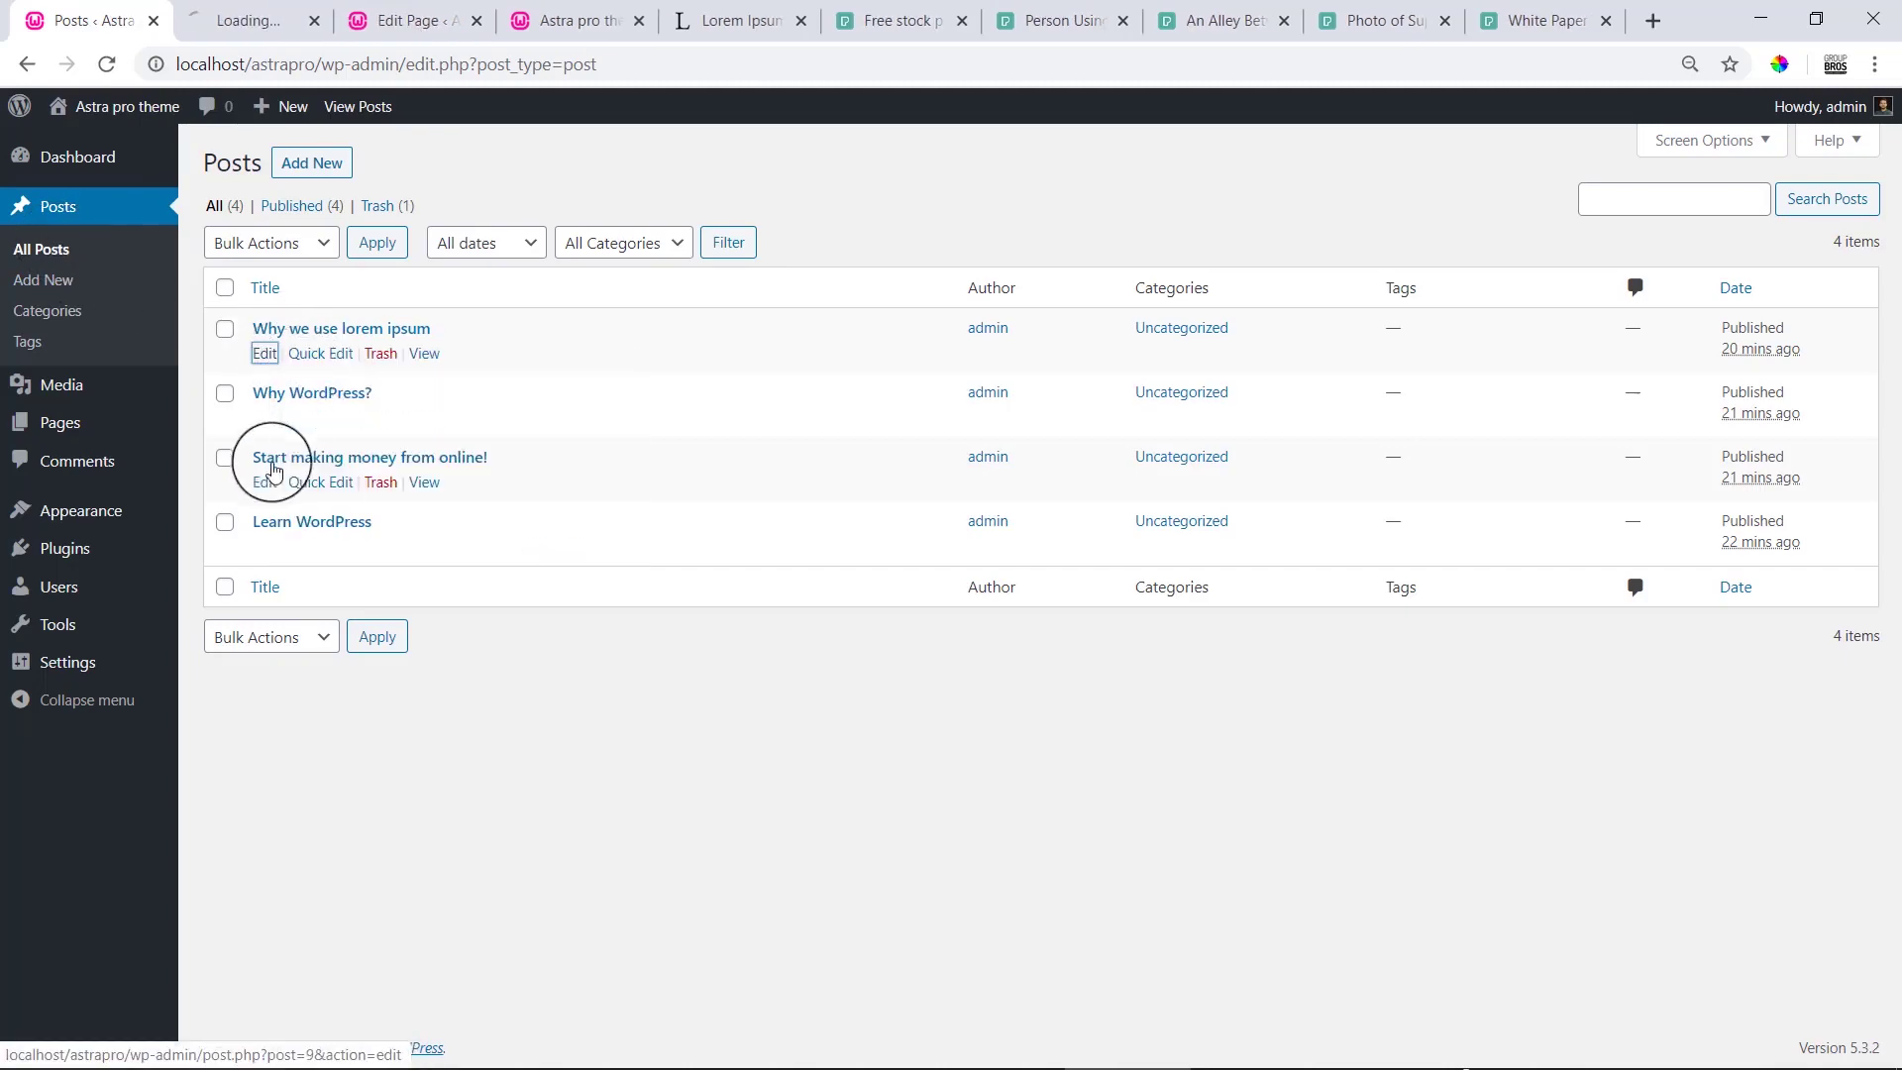
{"action": "right_click", "coordinate": [263, 558]}
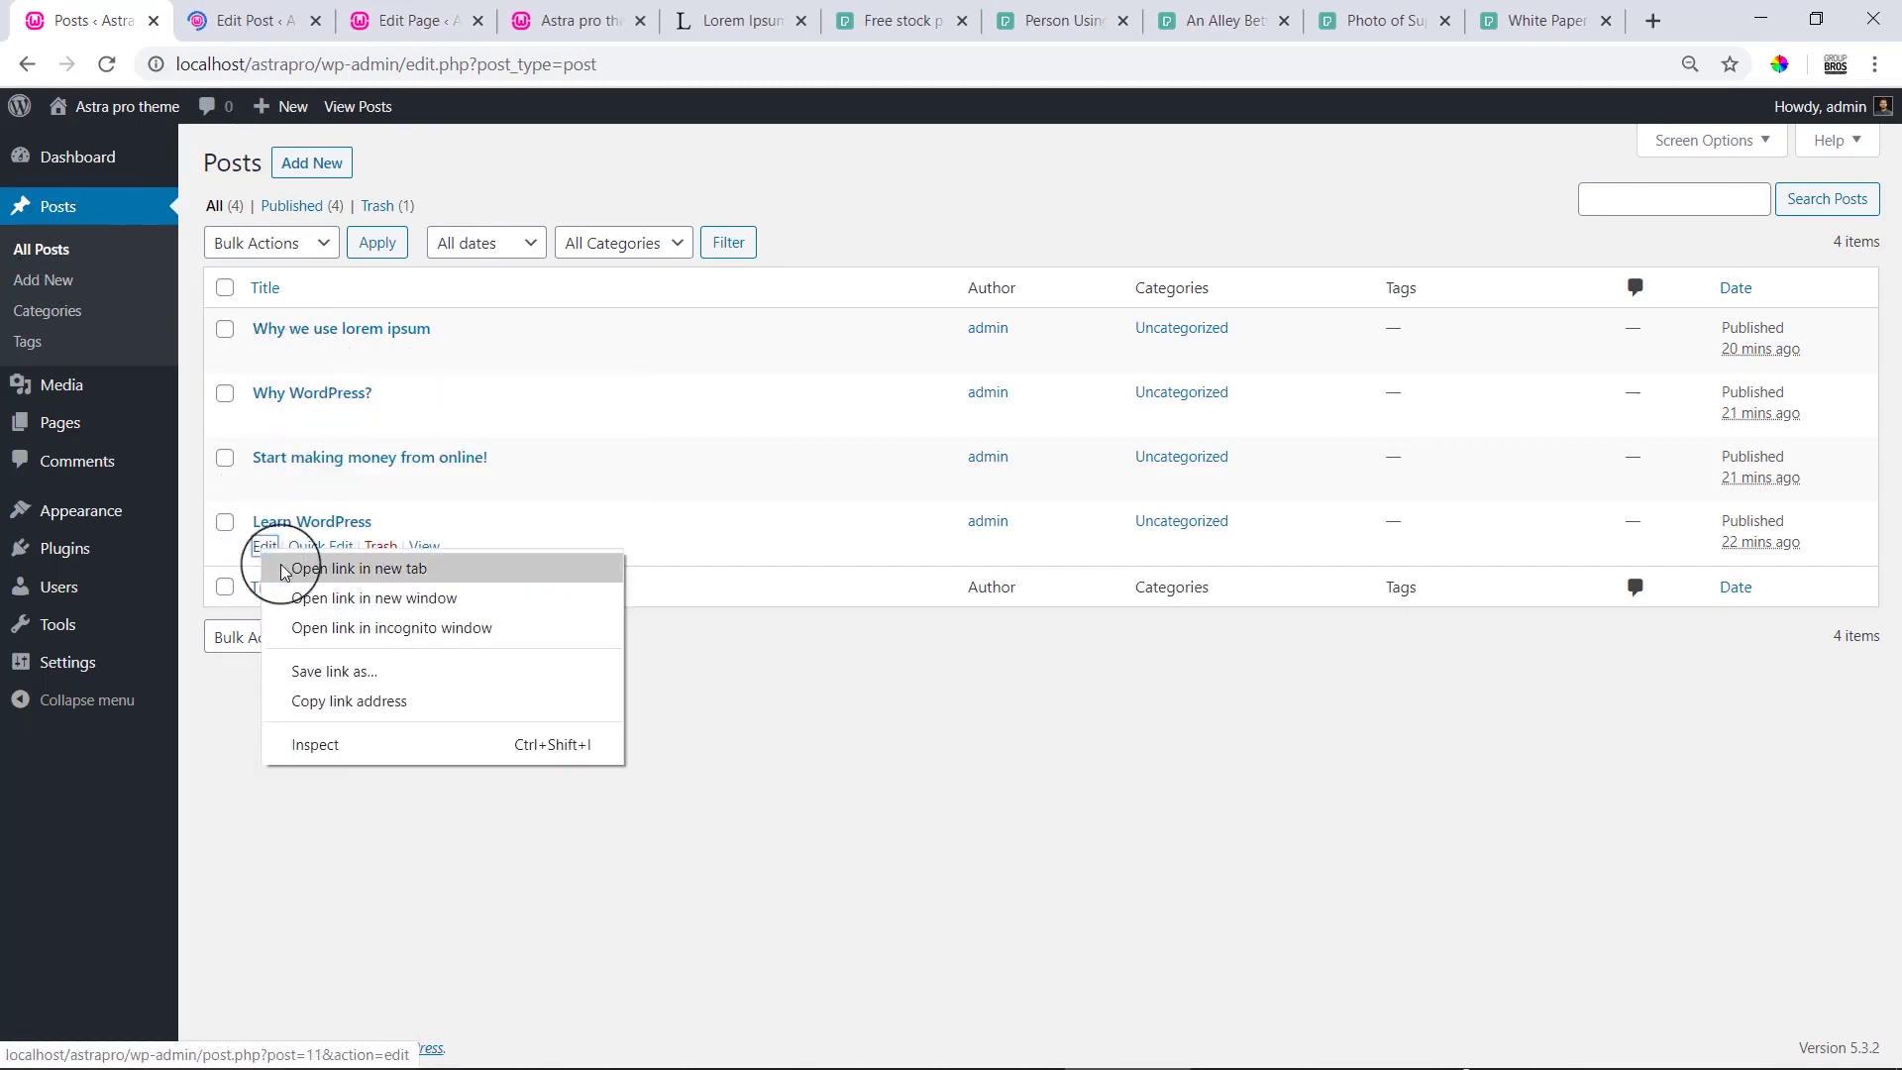
{"action": "left_click", "coordinate": [340, 564]}
Replace the featured image of "Why we use lorem ipsum" with the "Don't Panic" toilet-paper photo and update the post.
{"action": "left_click", "coordinate": [243, 20]}
{"action": "left_click", "coordinate": [1748, 840]}
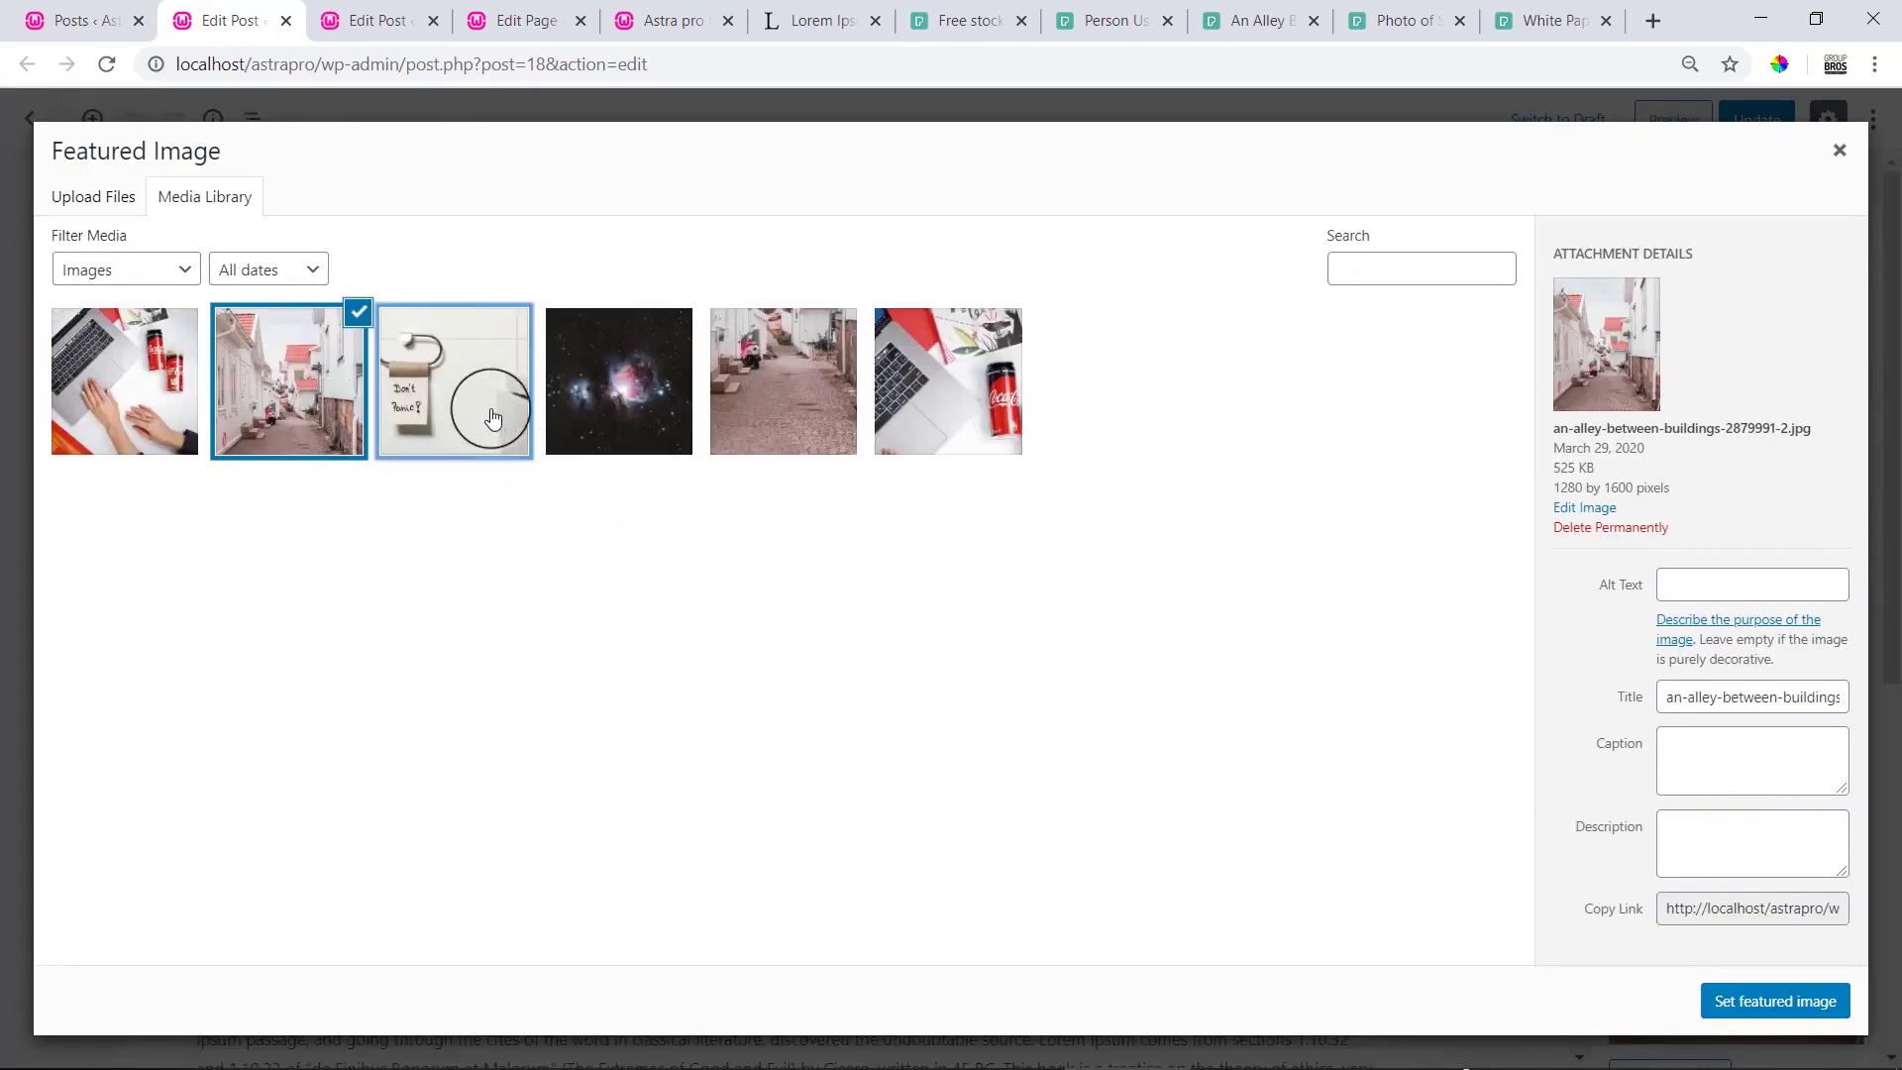
{"action": "left_click", "coordinate": [496, 412]}
{"action": "left_click", "coordinate": [1772, 997]}
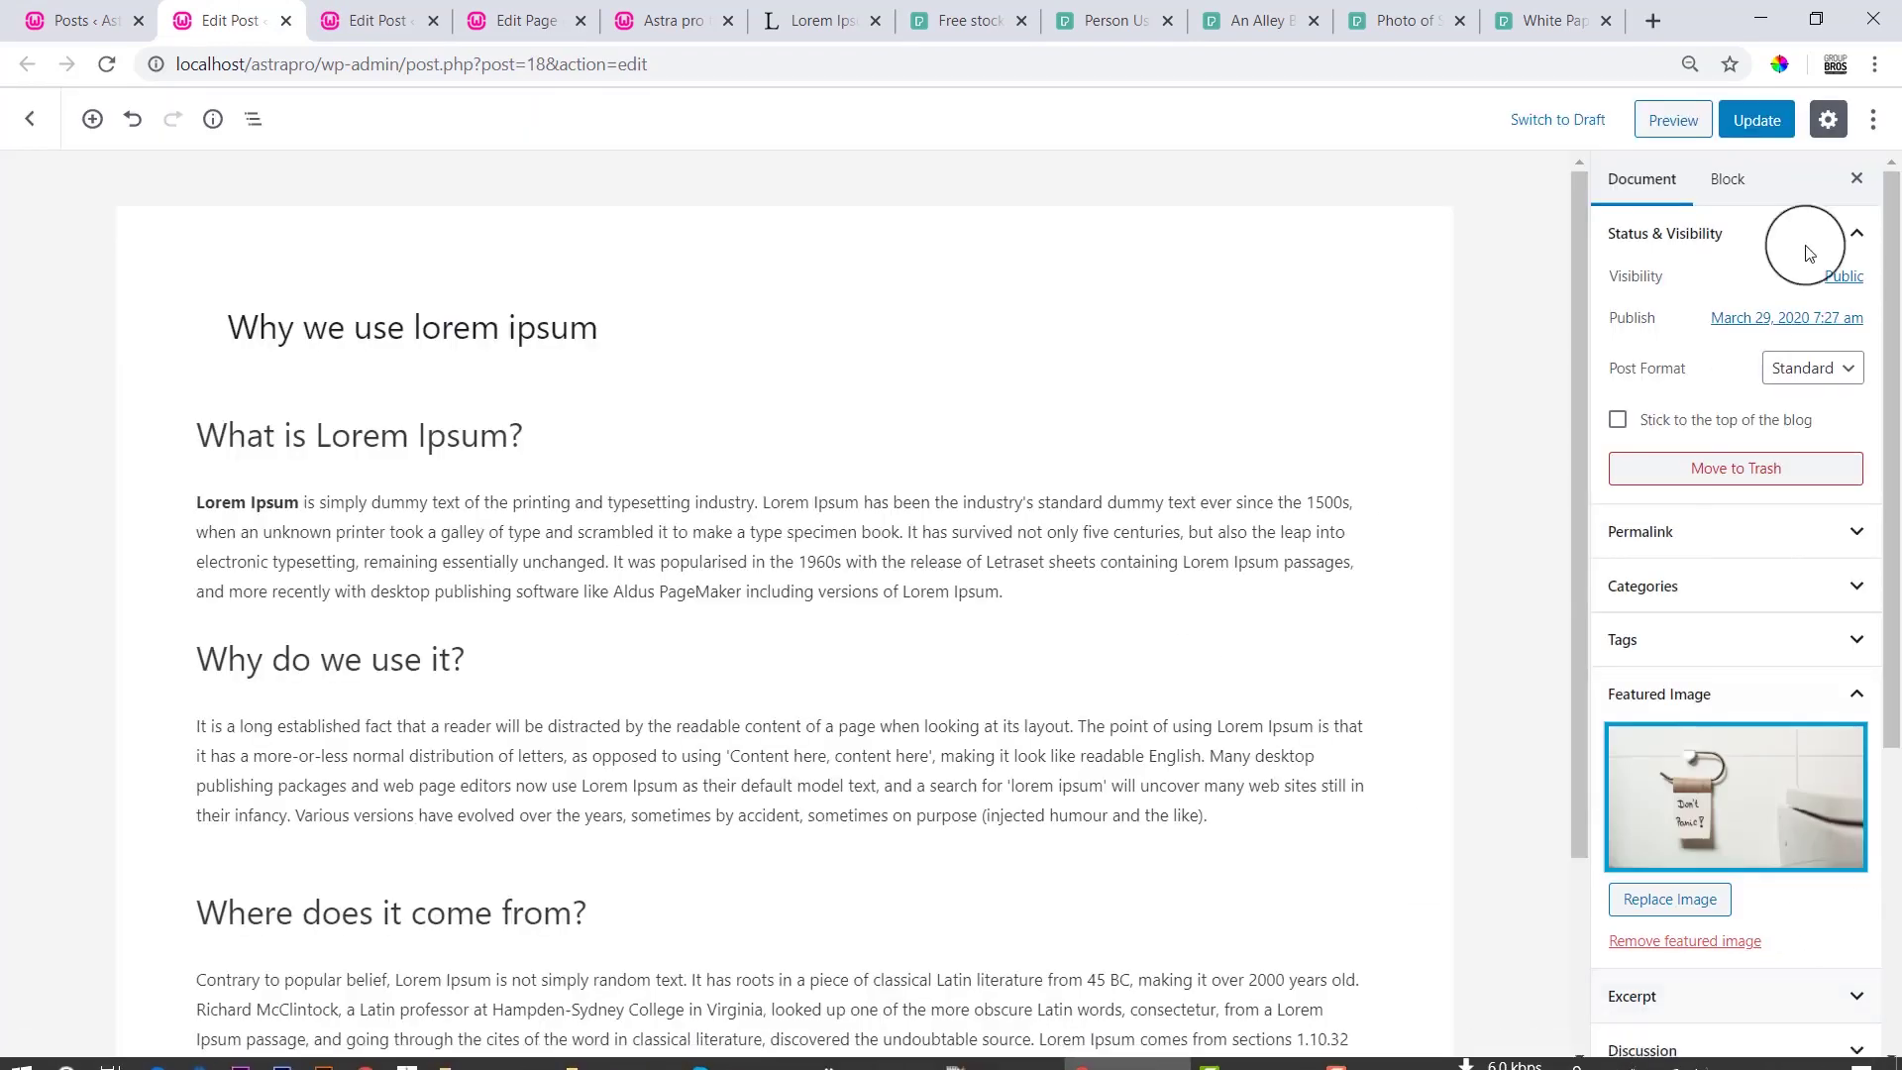
{"action": "left_click", "coordinate": [1756, 119]}
Replace the featured image of "Learn WordPress" with the supernova galaxy photo and update the post.
{"action": "left_click", "coordinate": [315, 8]}
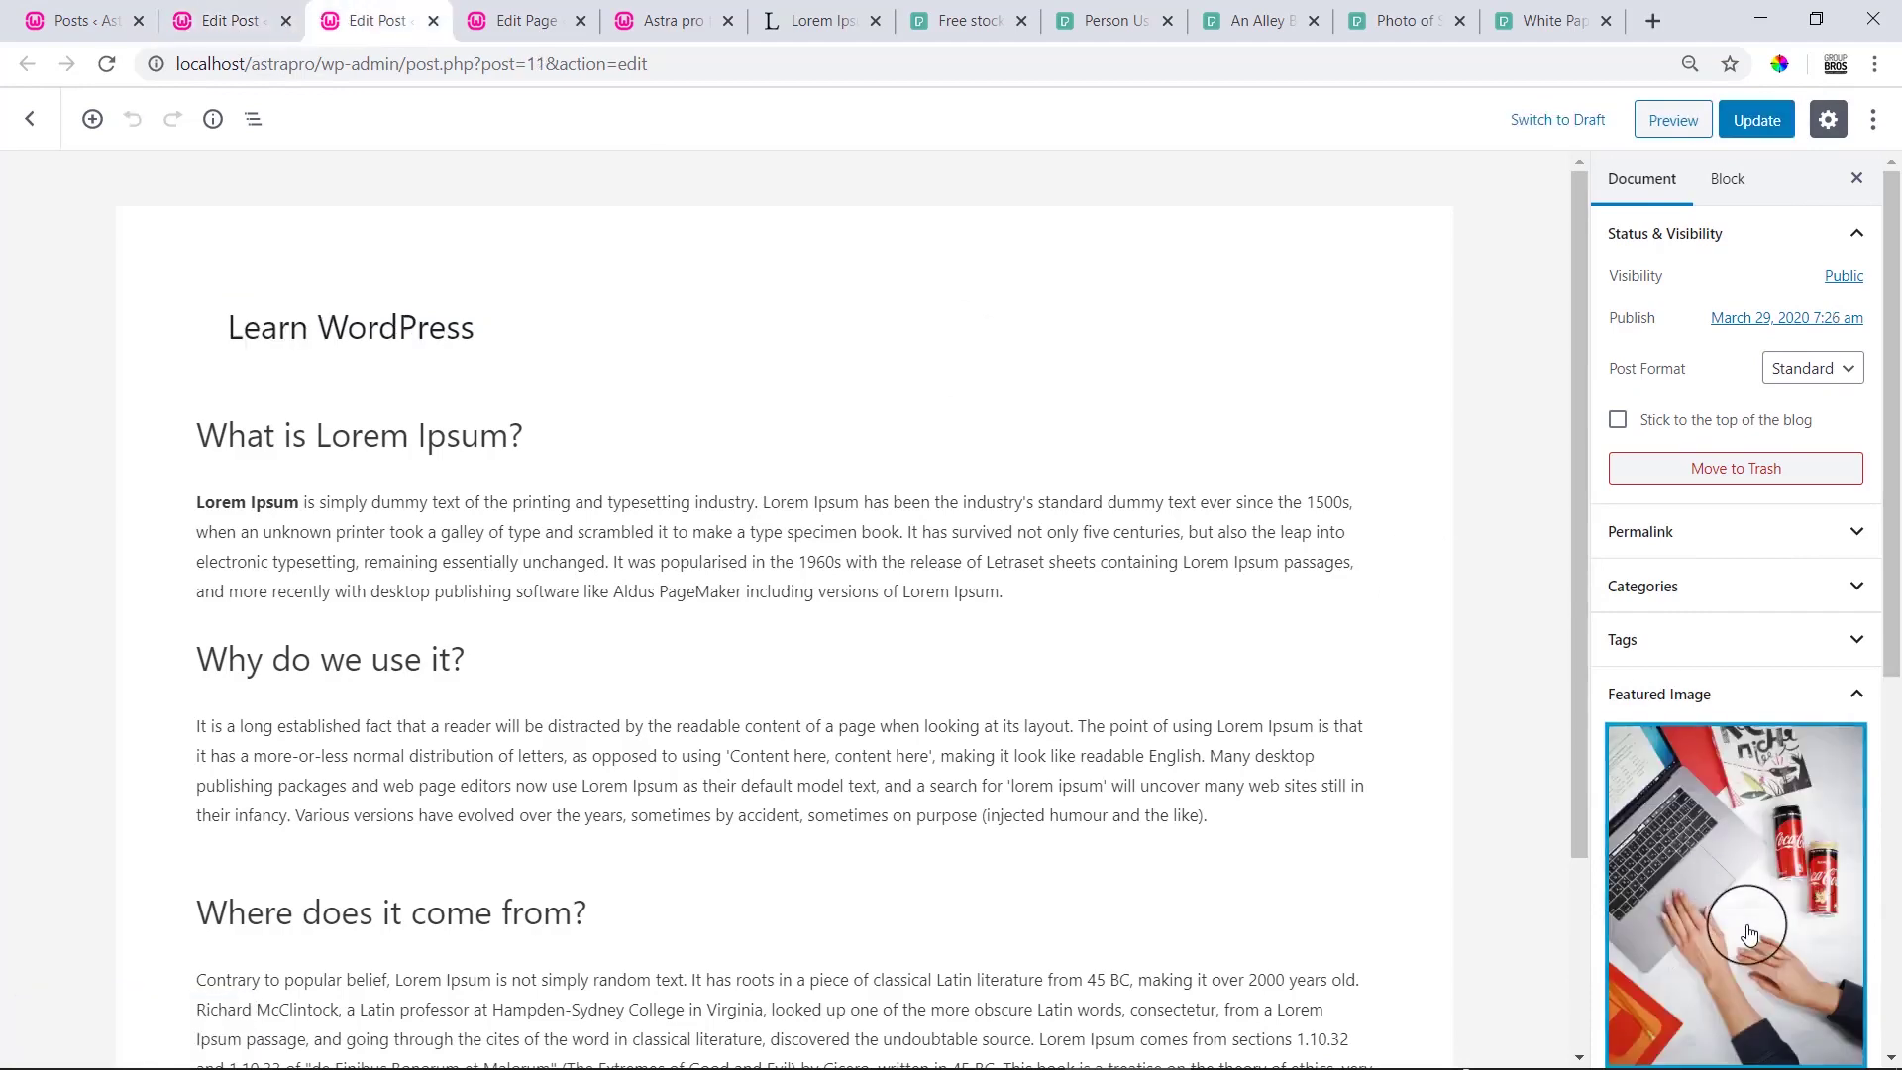
{"action": "left_click", "coordinate": [1740, 925]}
{"action": "left_click", "coordinate": [334, 414]}
{"action": "left_click", "coordinate": [622, 389]}
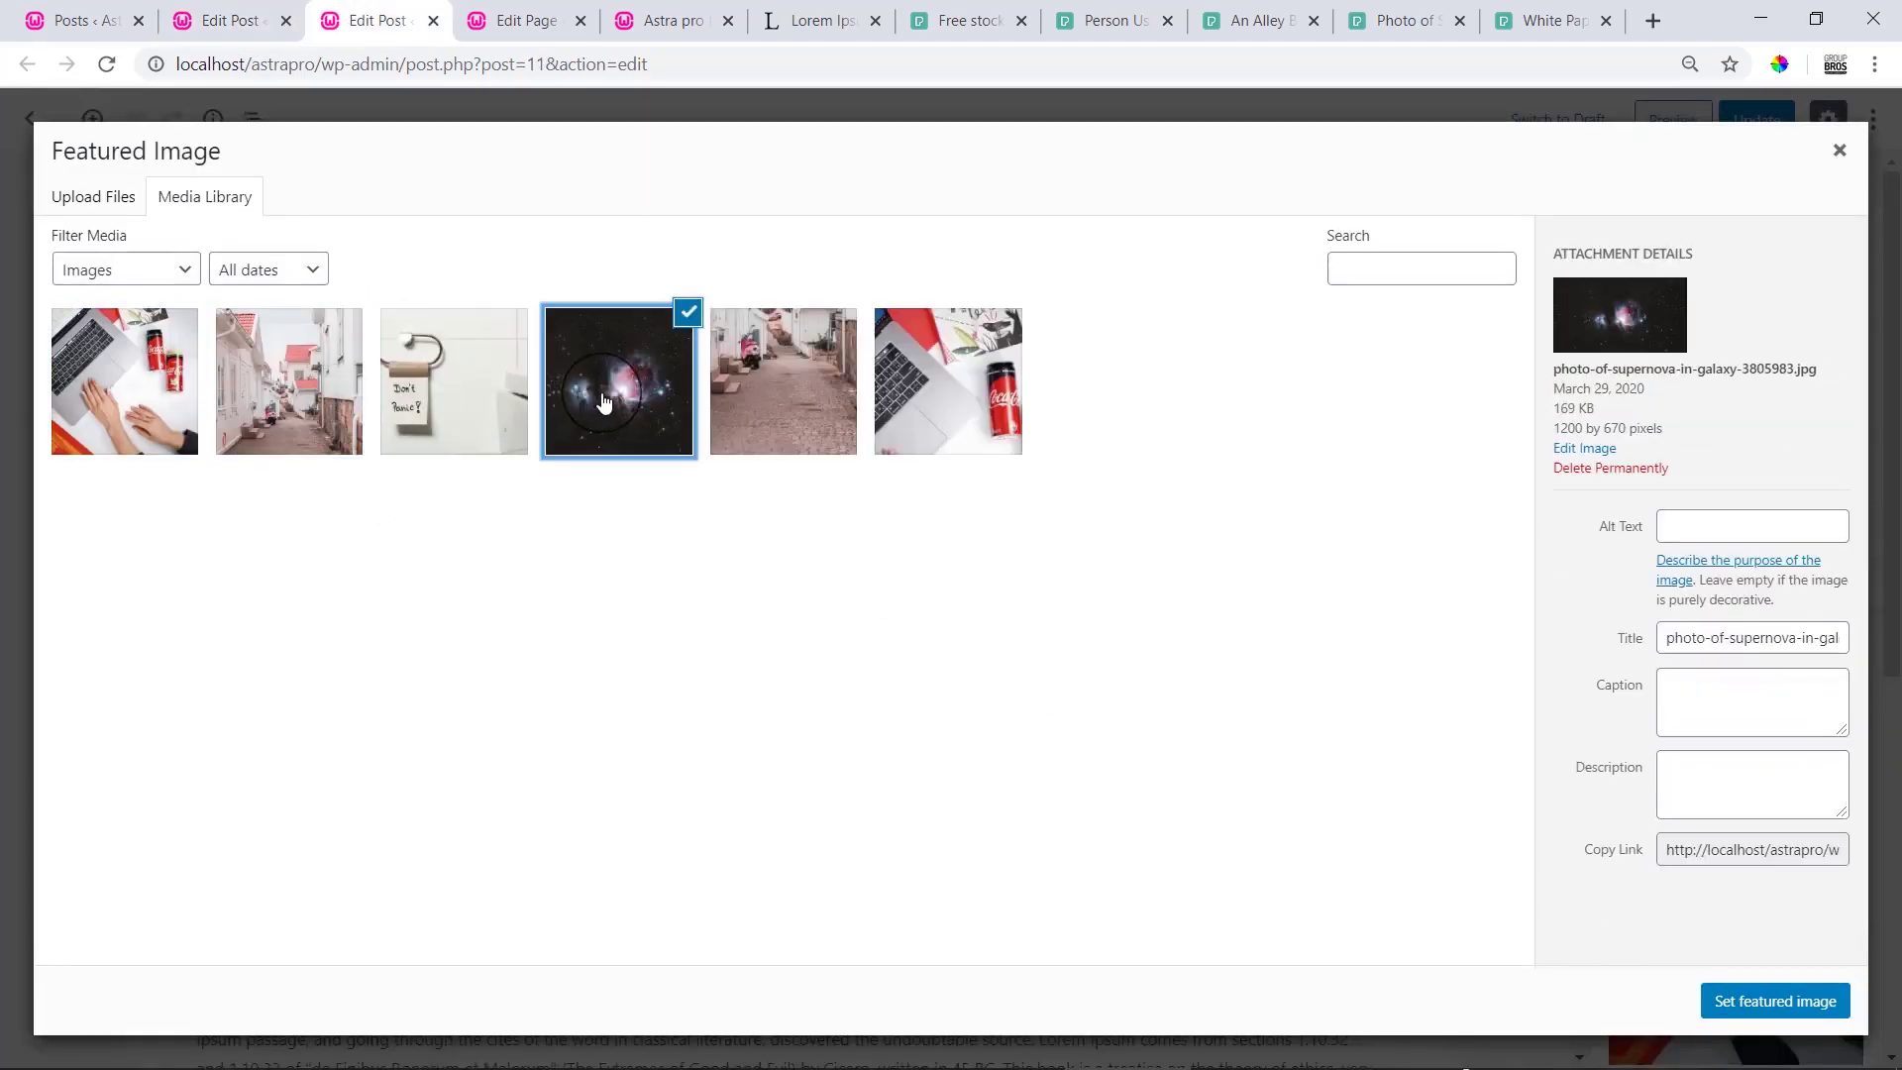
{"action": "left_click", "coordinate": [1746, 1003]}
{"action": "left_click", "coordinate": [1756, 119]}
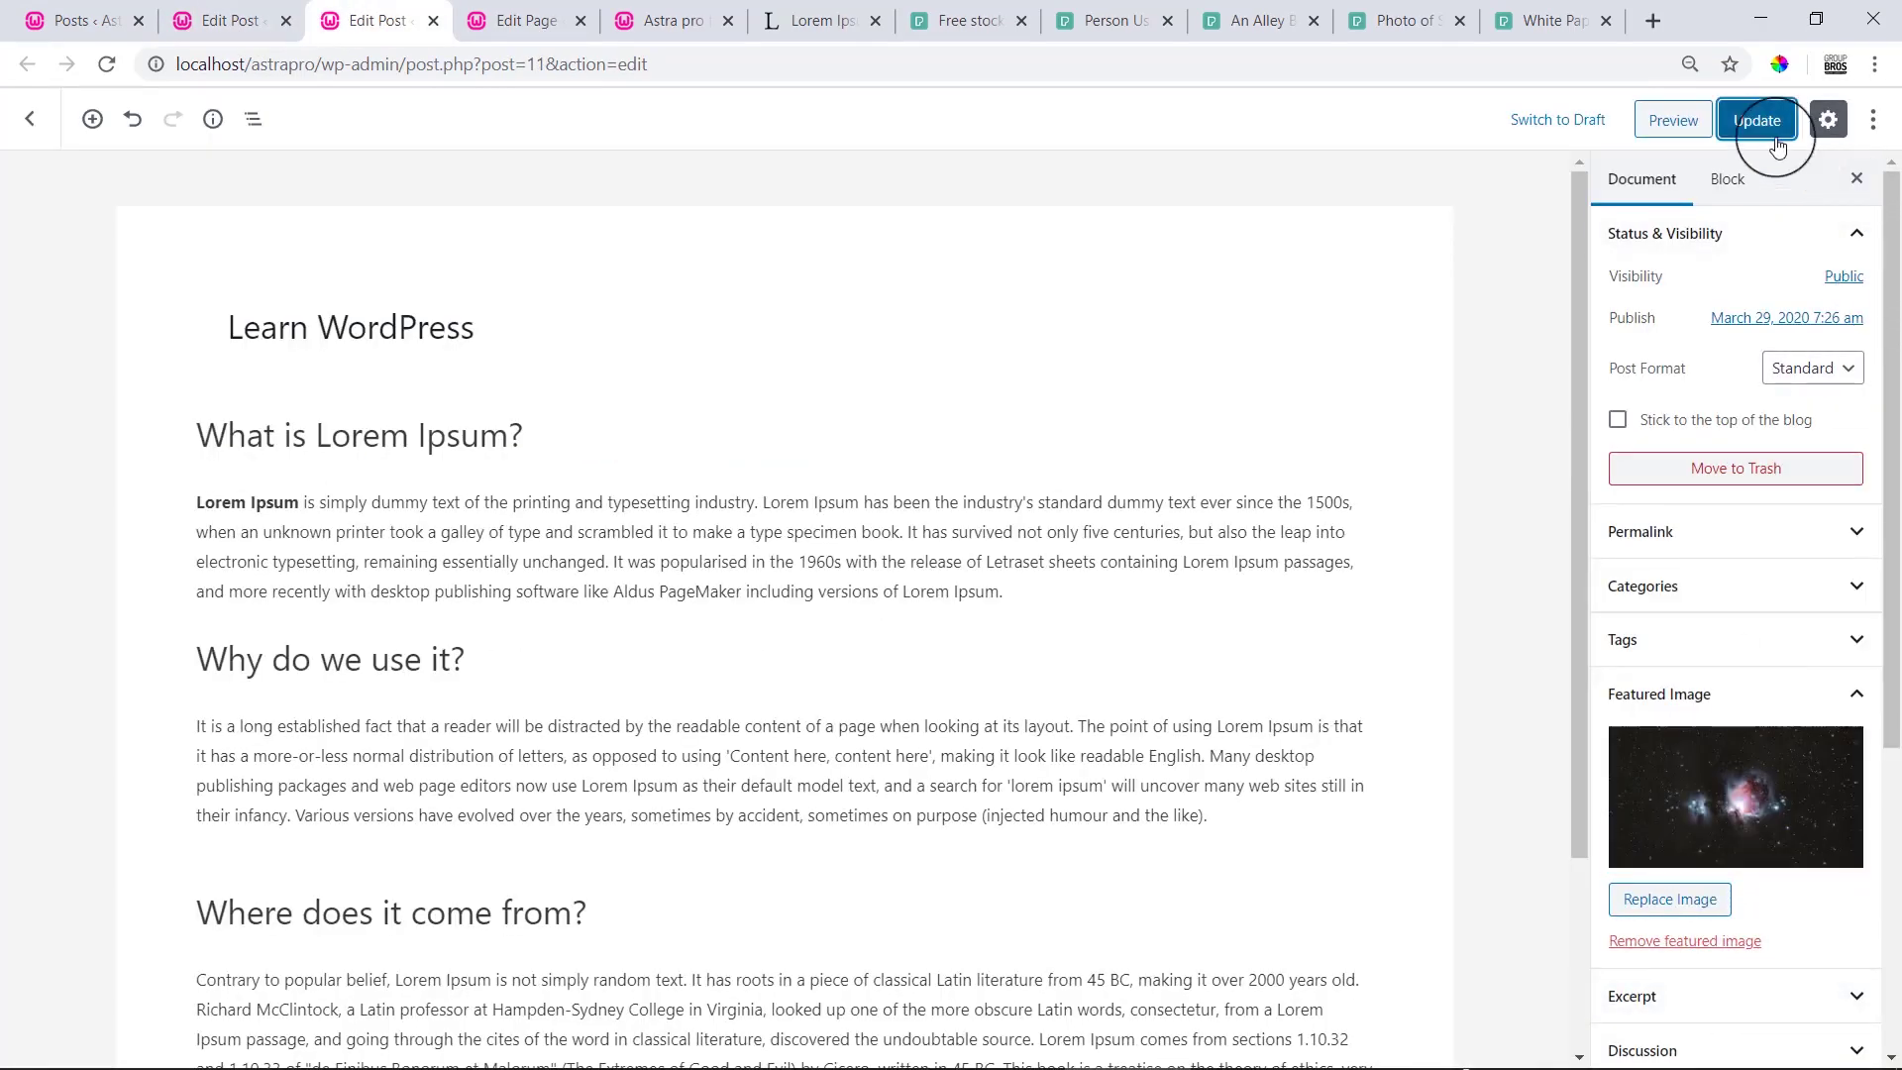
Close both post editors and reload the Home page editor, discarding its unsaved changes and dismissing the autosave notice.
{"action": "left_click", "coordinate": [267, 17]}
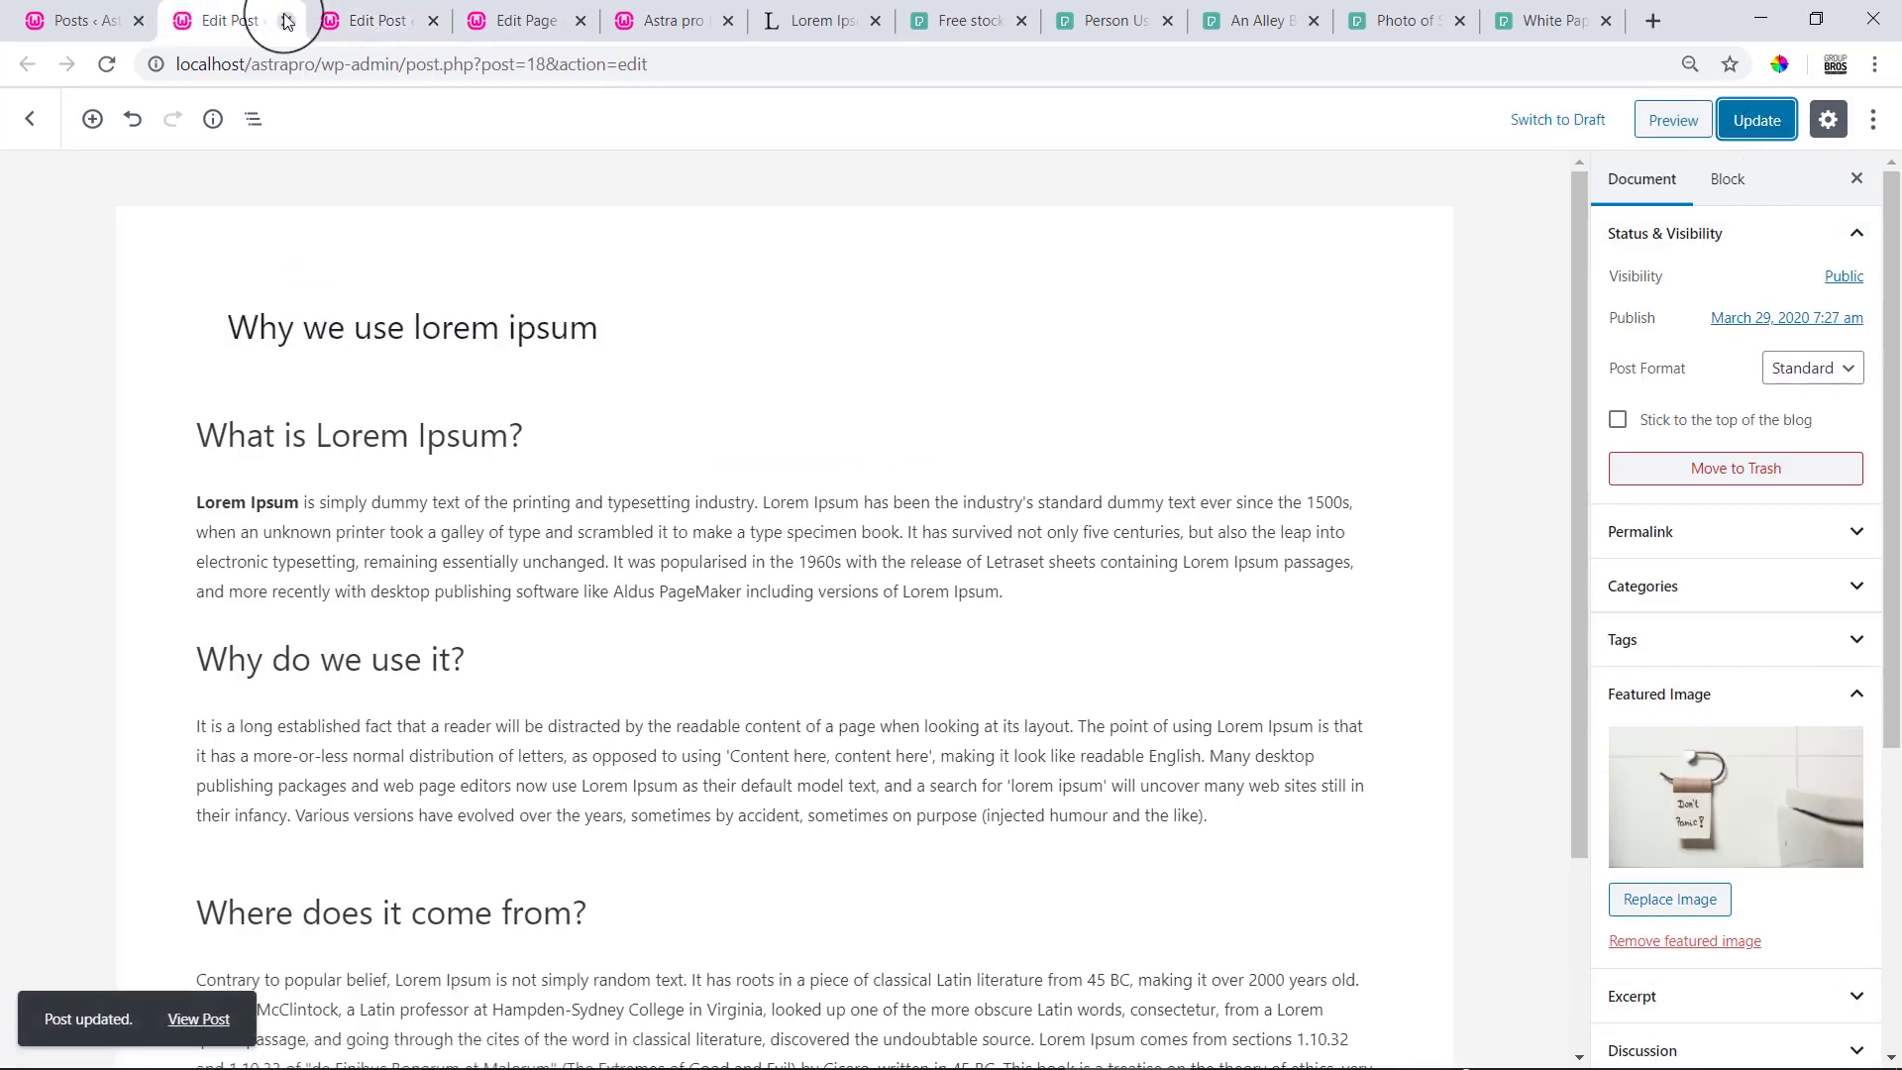
{"action": "left_click", "coordinate": [285, 20]}
{"action": "left_click", "coordinate": [285, 20]}
{"action": "left_click", "coordinate": [264, 20]}
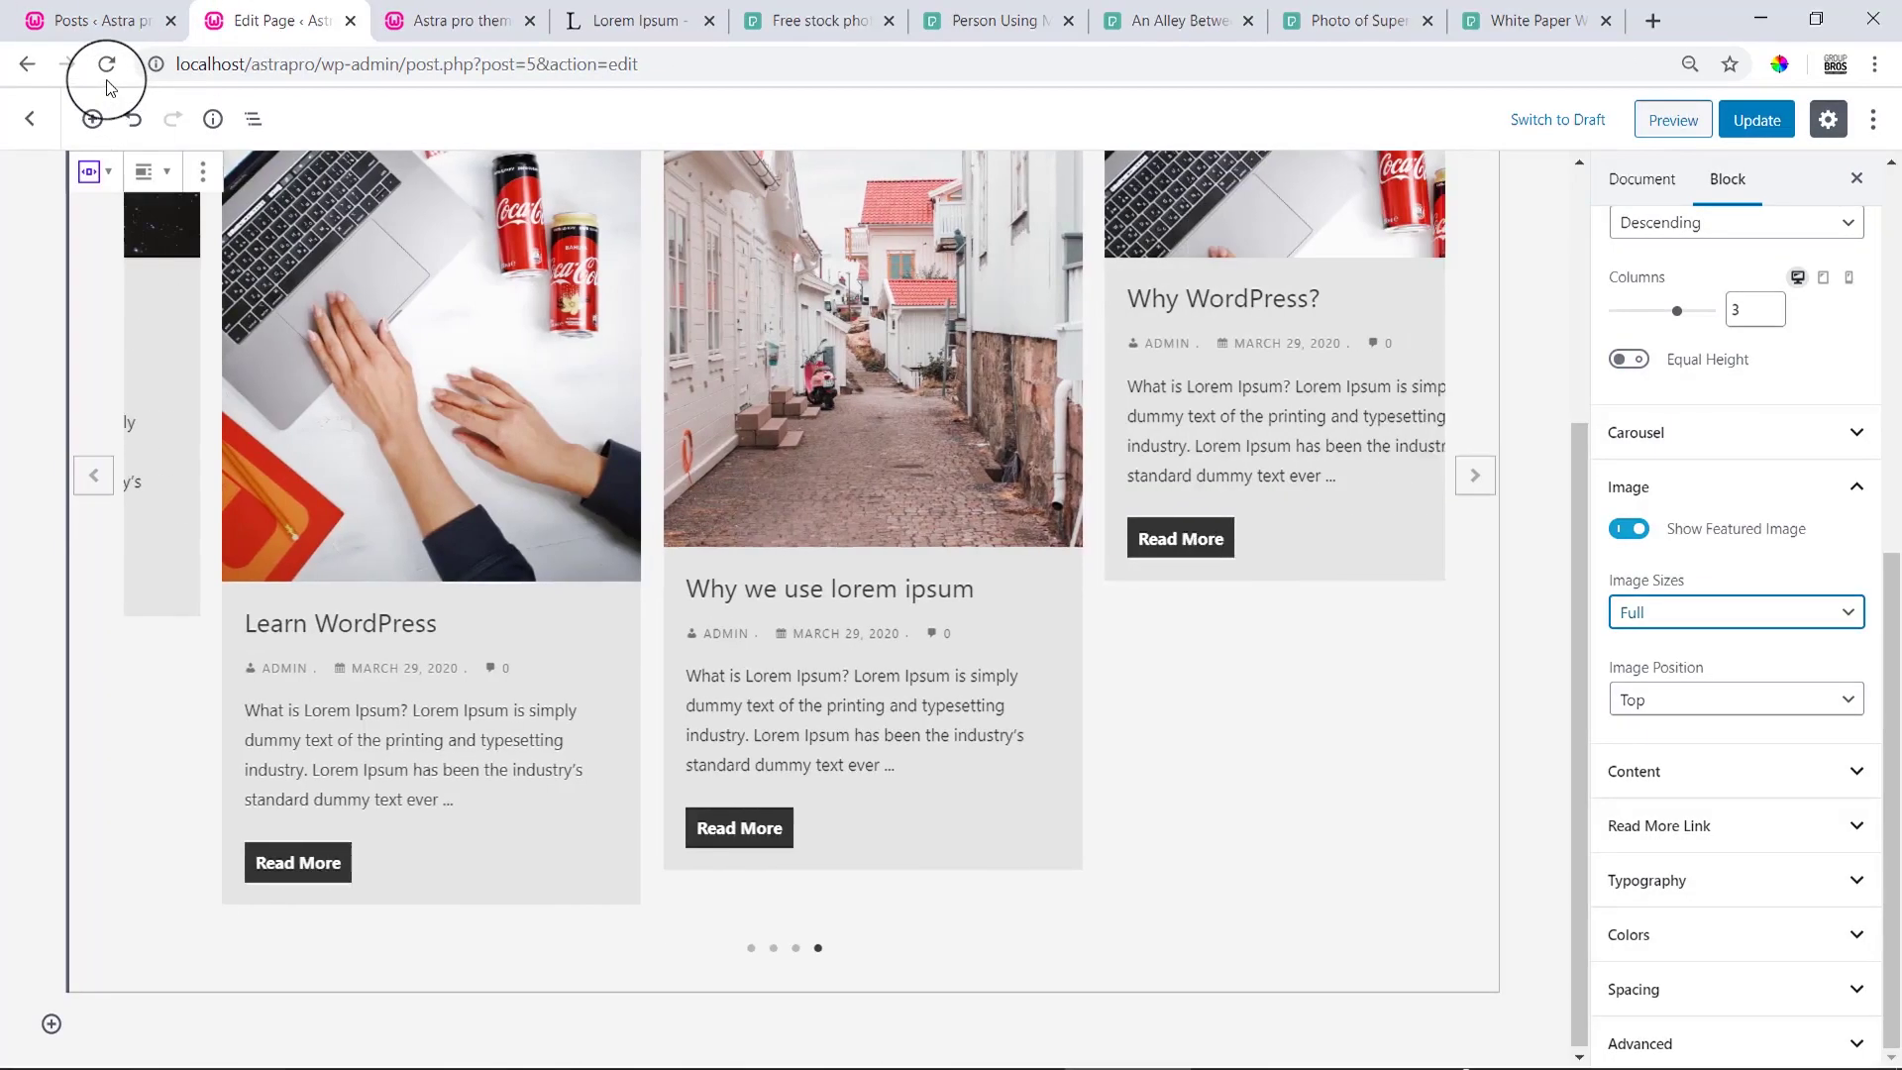
{"action": "left_click", "coordinate": [103, 65]}
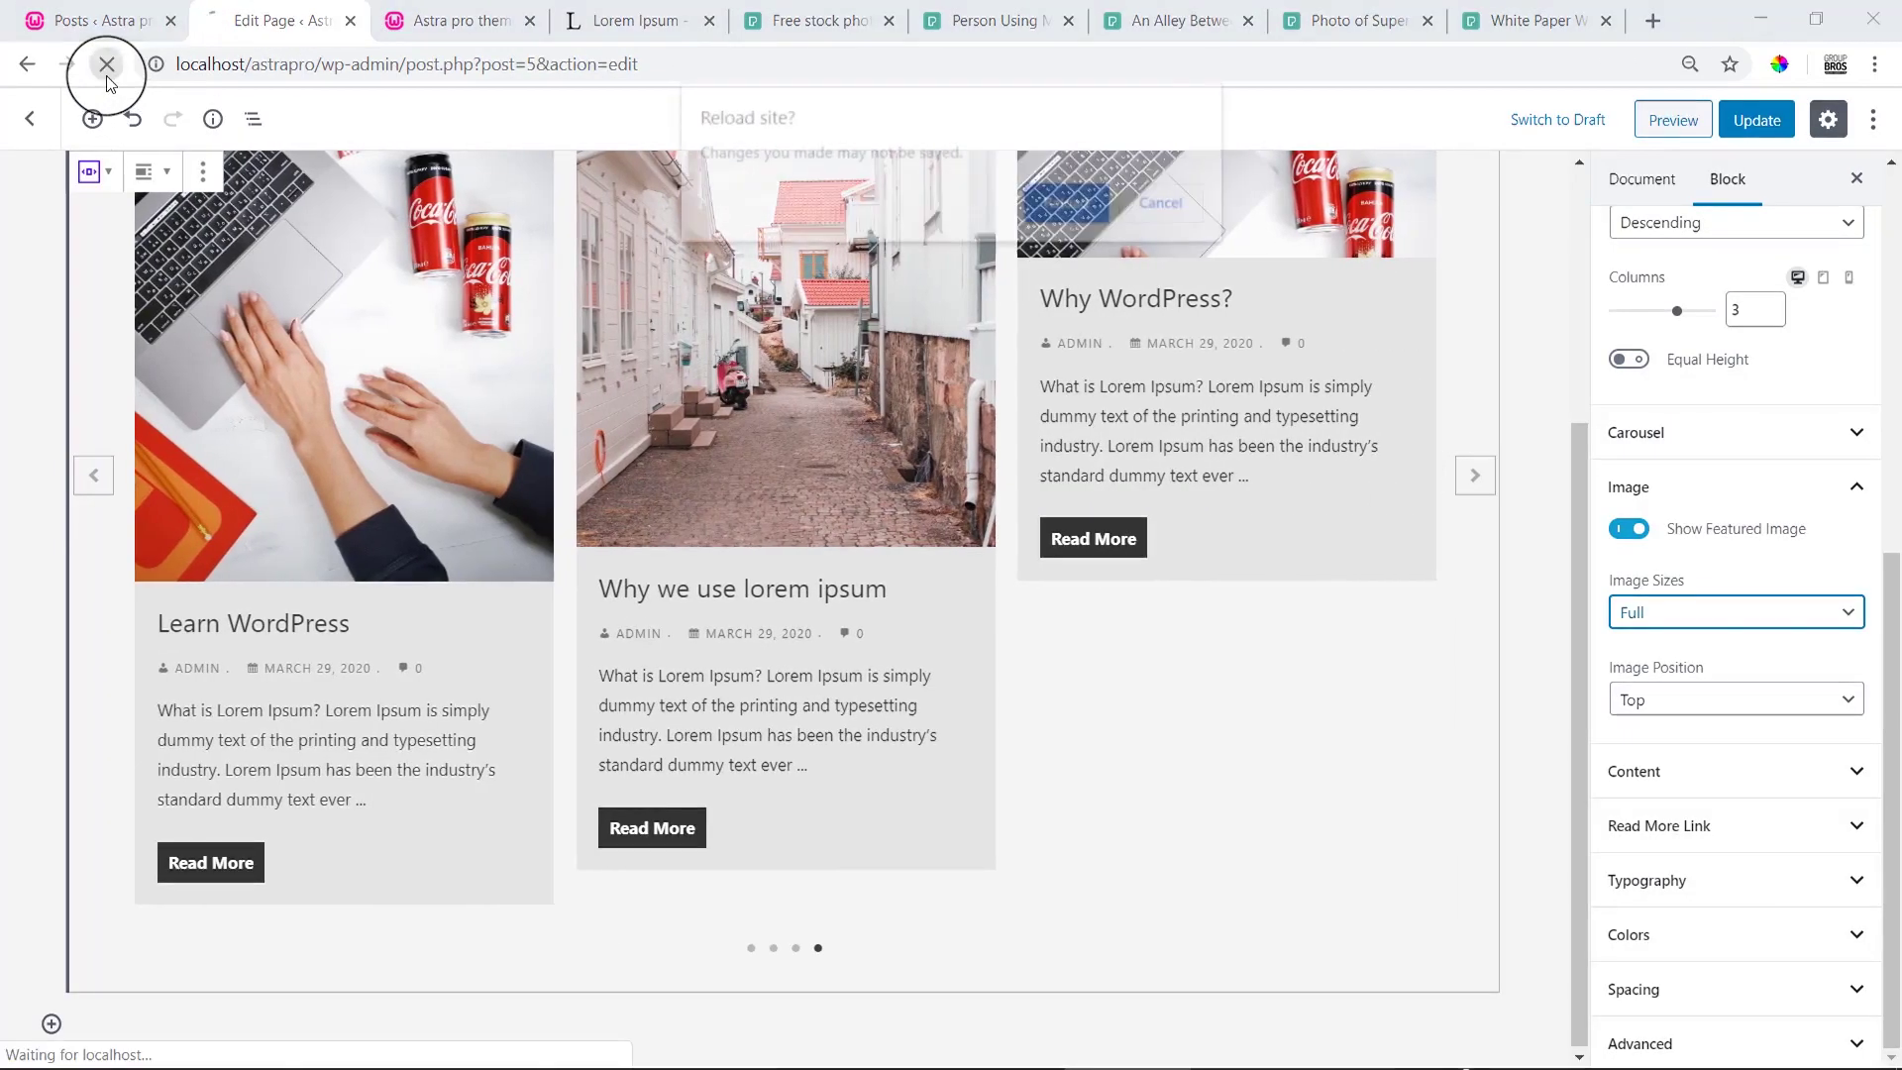
{"action": "left_click", "coordinate": [1062, 219]}
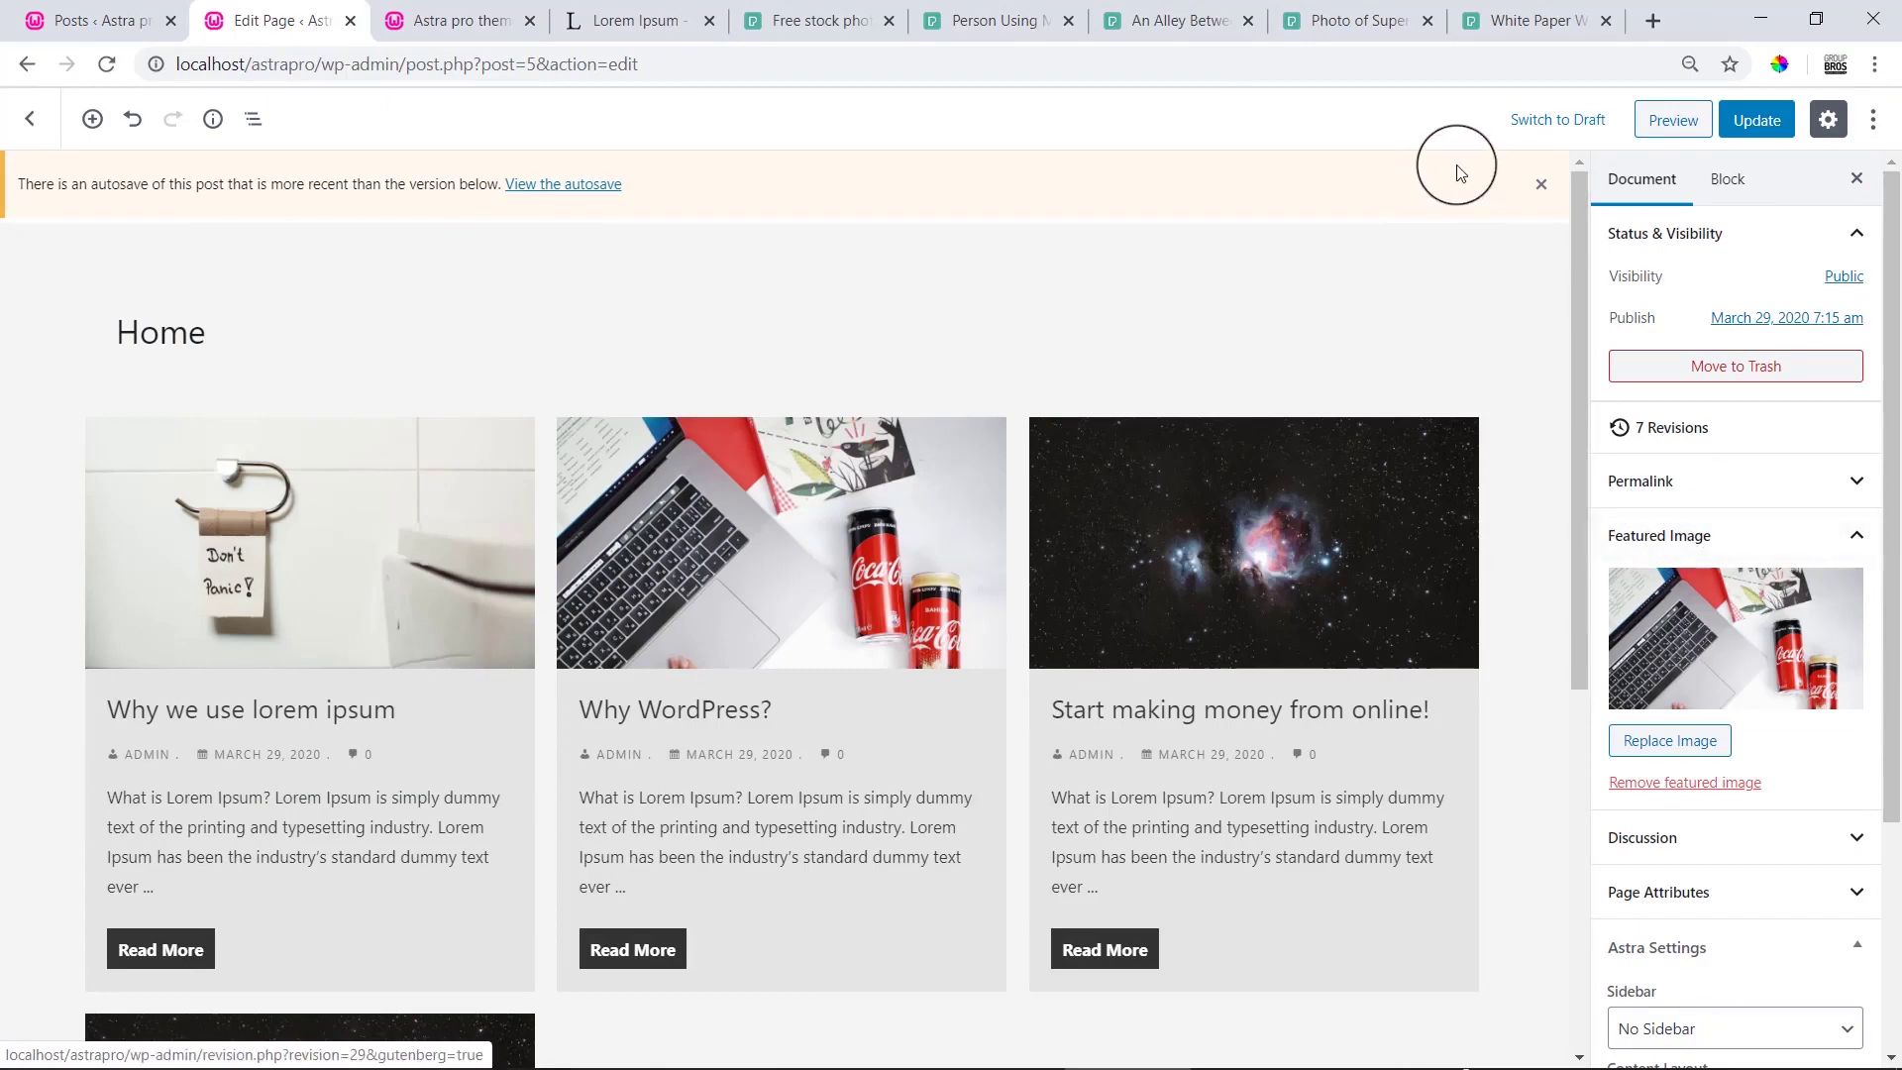
{"action": "left_click", "coordinate": [1541, 184]}
Remove the Post Masonry block from the reloaded Home page and insert a Post Carousel block in its place.
{"action": "left_click", "coordinate": [115, 378]}
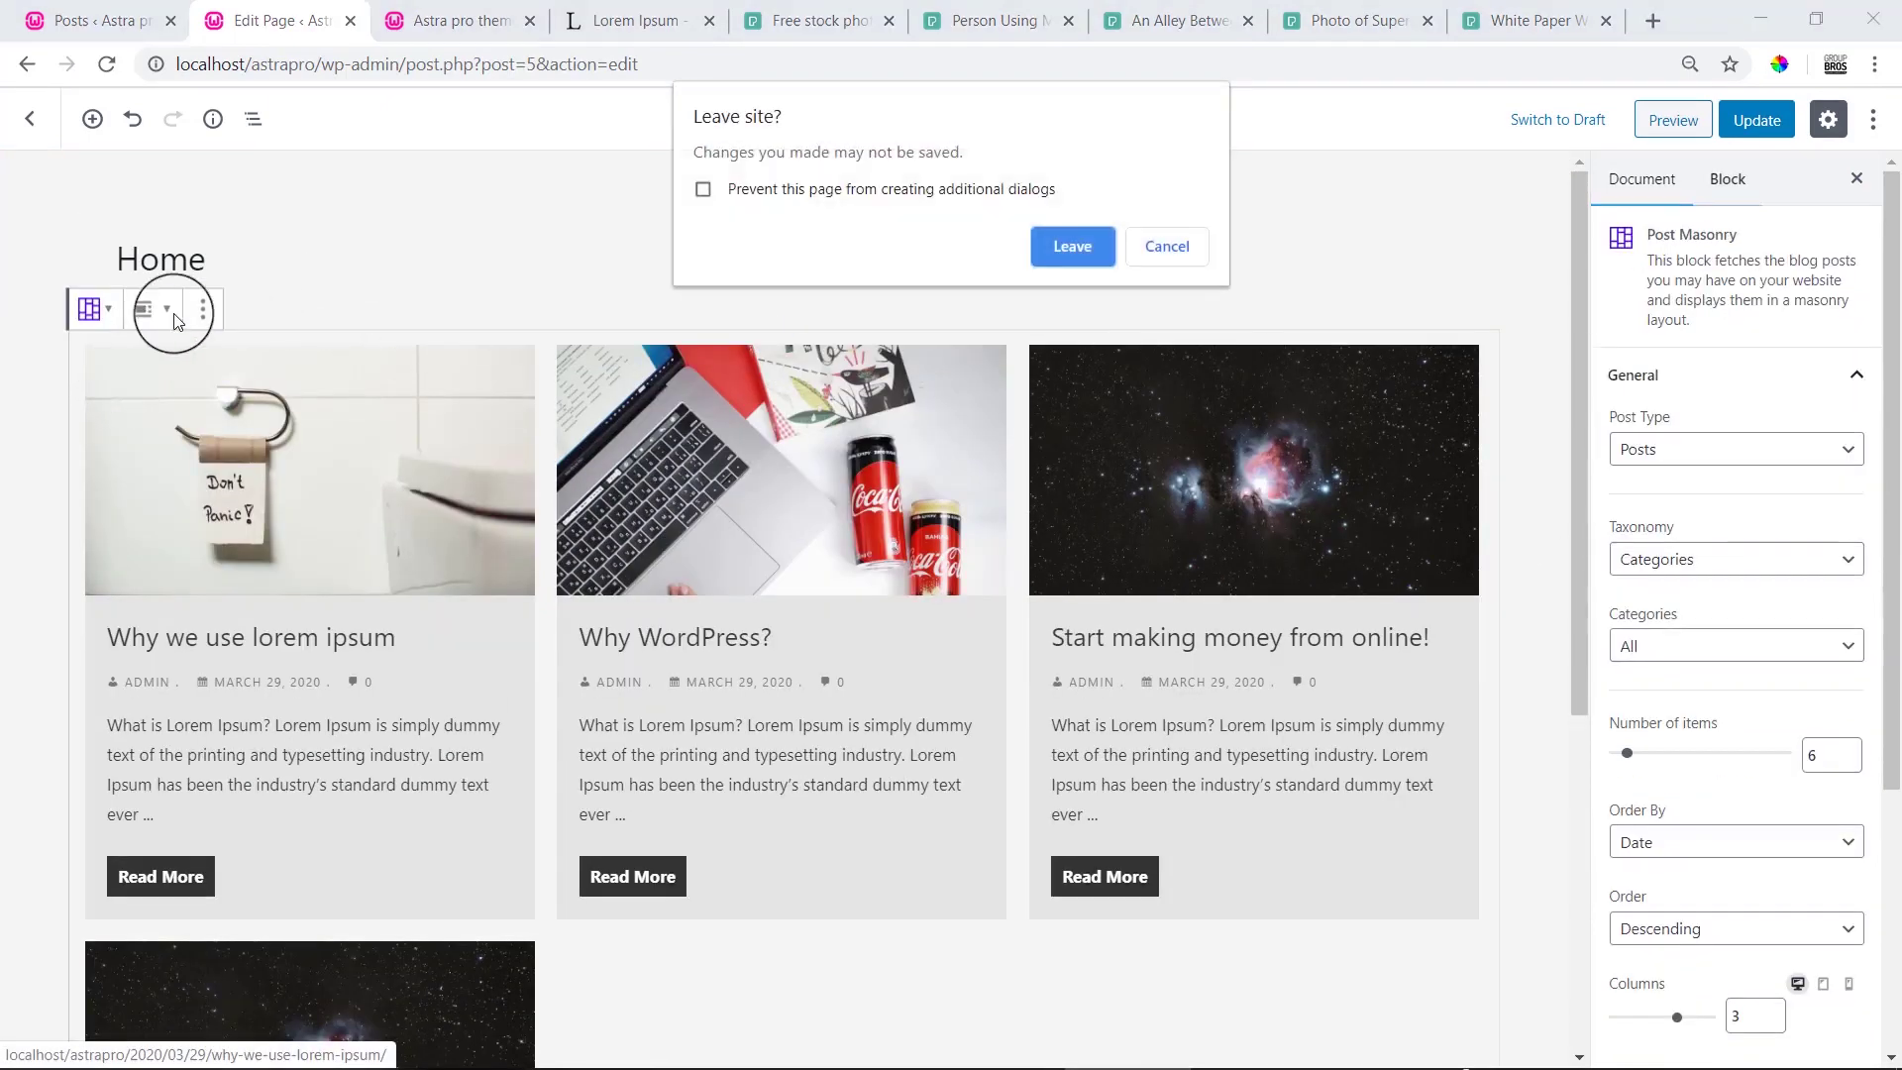
{"action": "left_click", "coordinate": [1149, 250]}
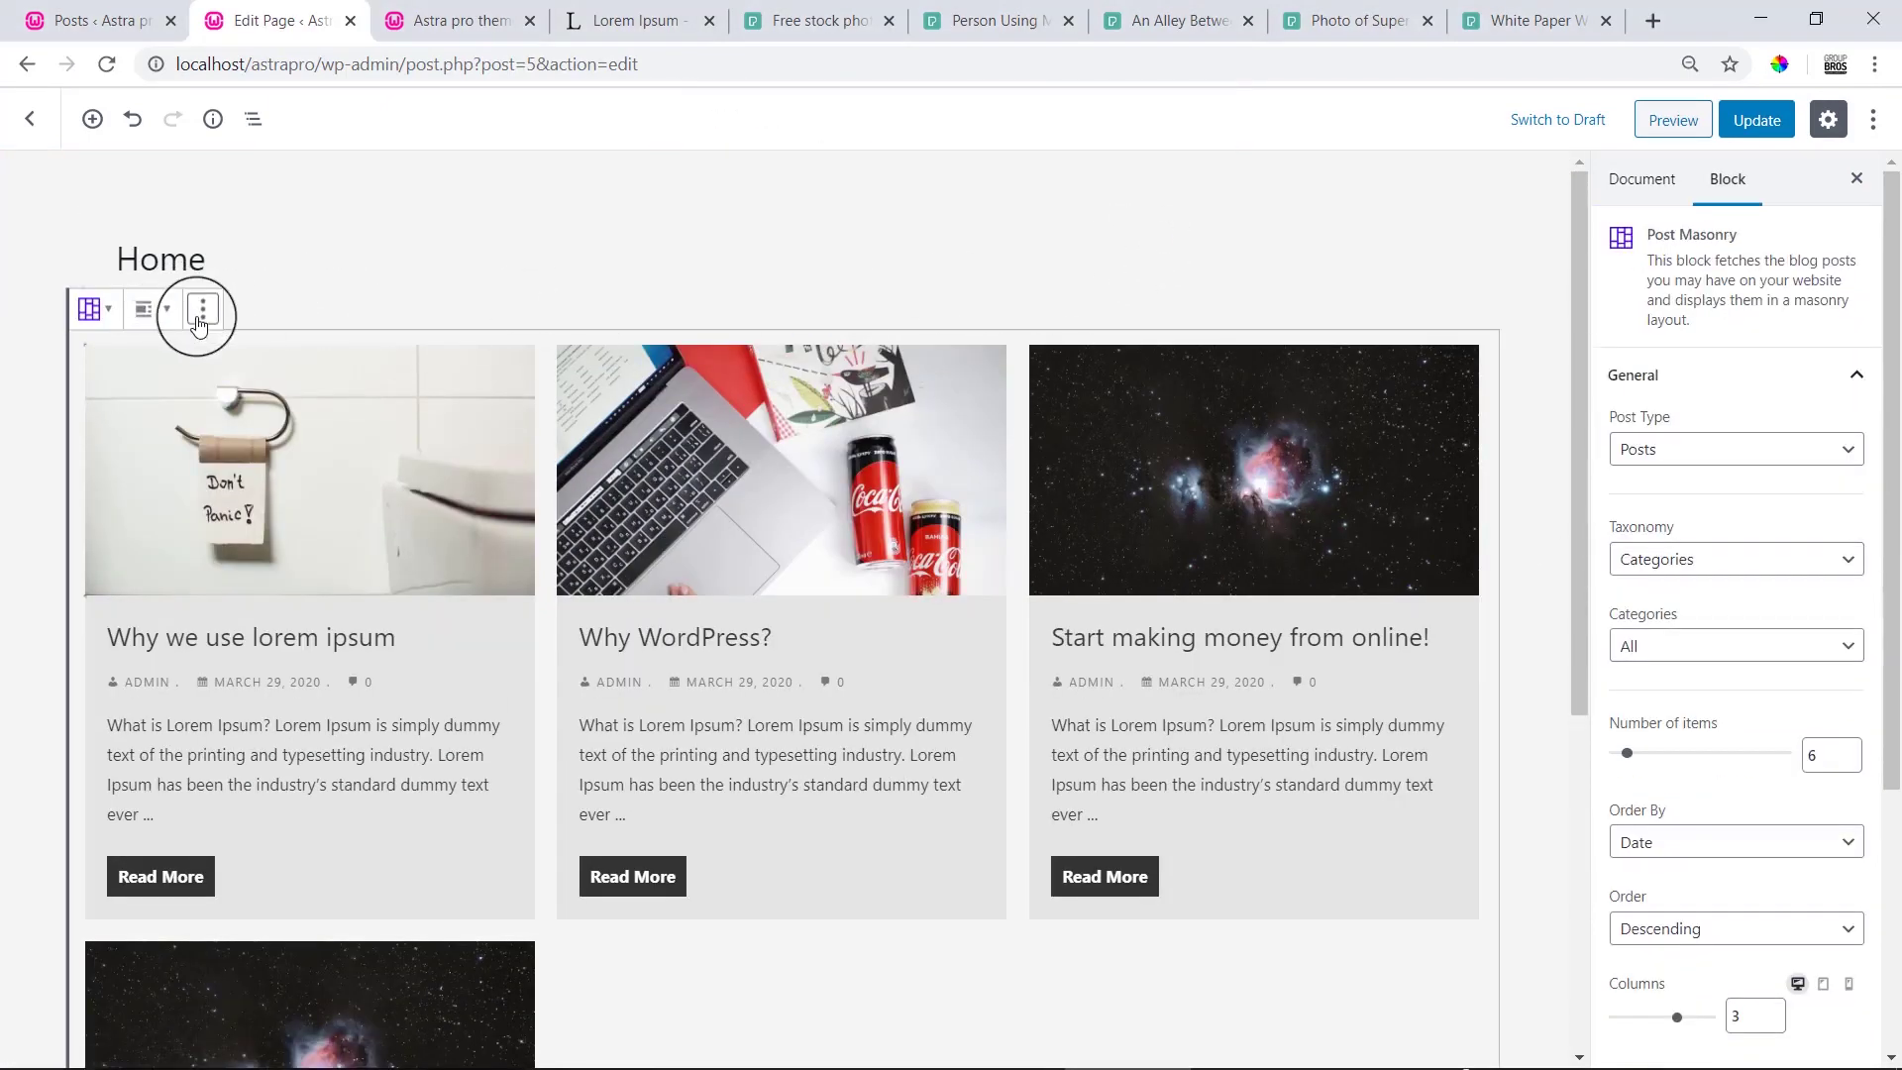
{"action": "left_click", "coordinate": [203, 309]}
{"action": "left_click", "coordinate": [259, 659]}
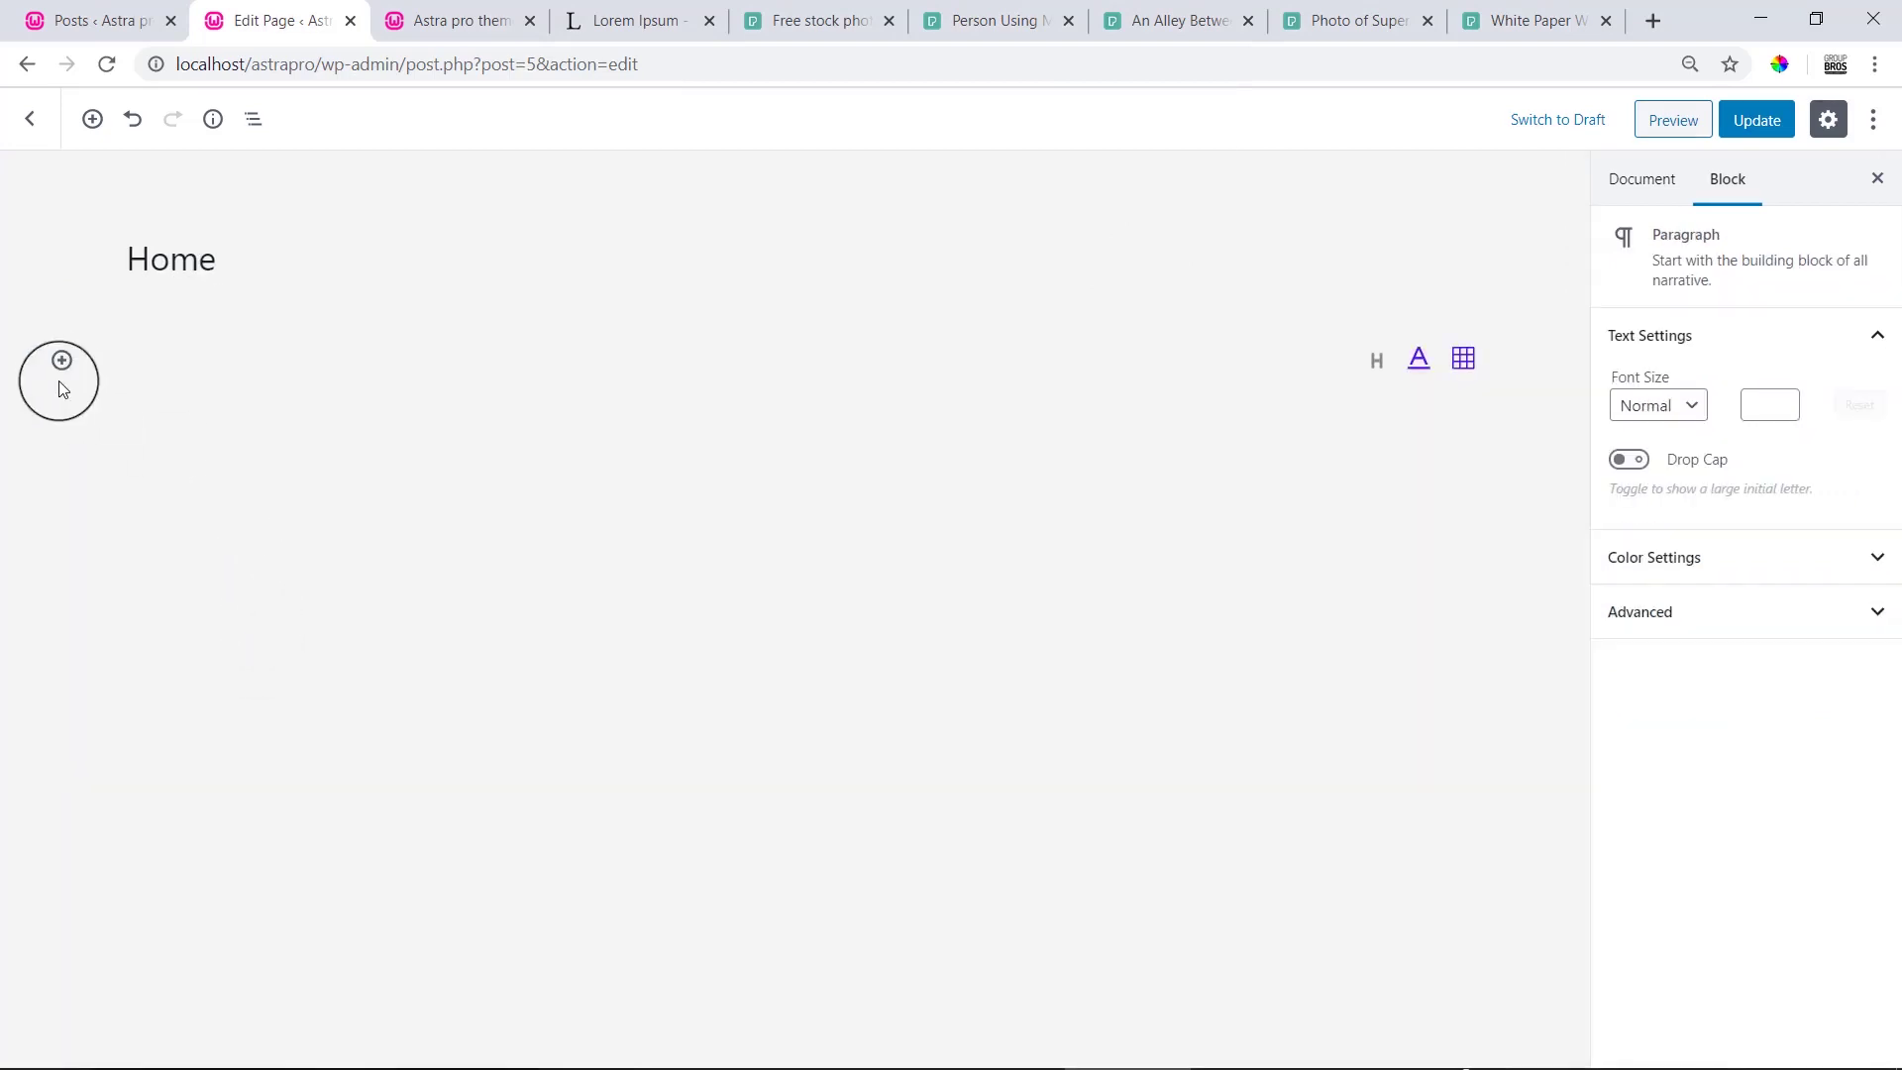
{"action": "left_click", "coordinate": [61, 363]}
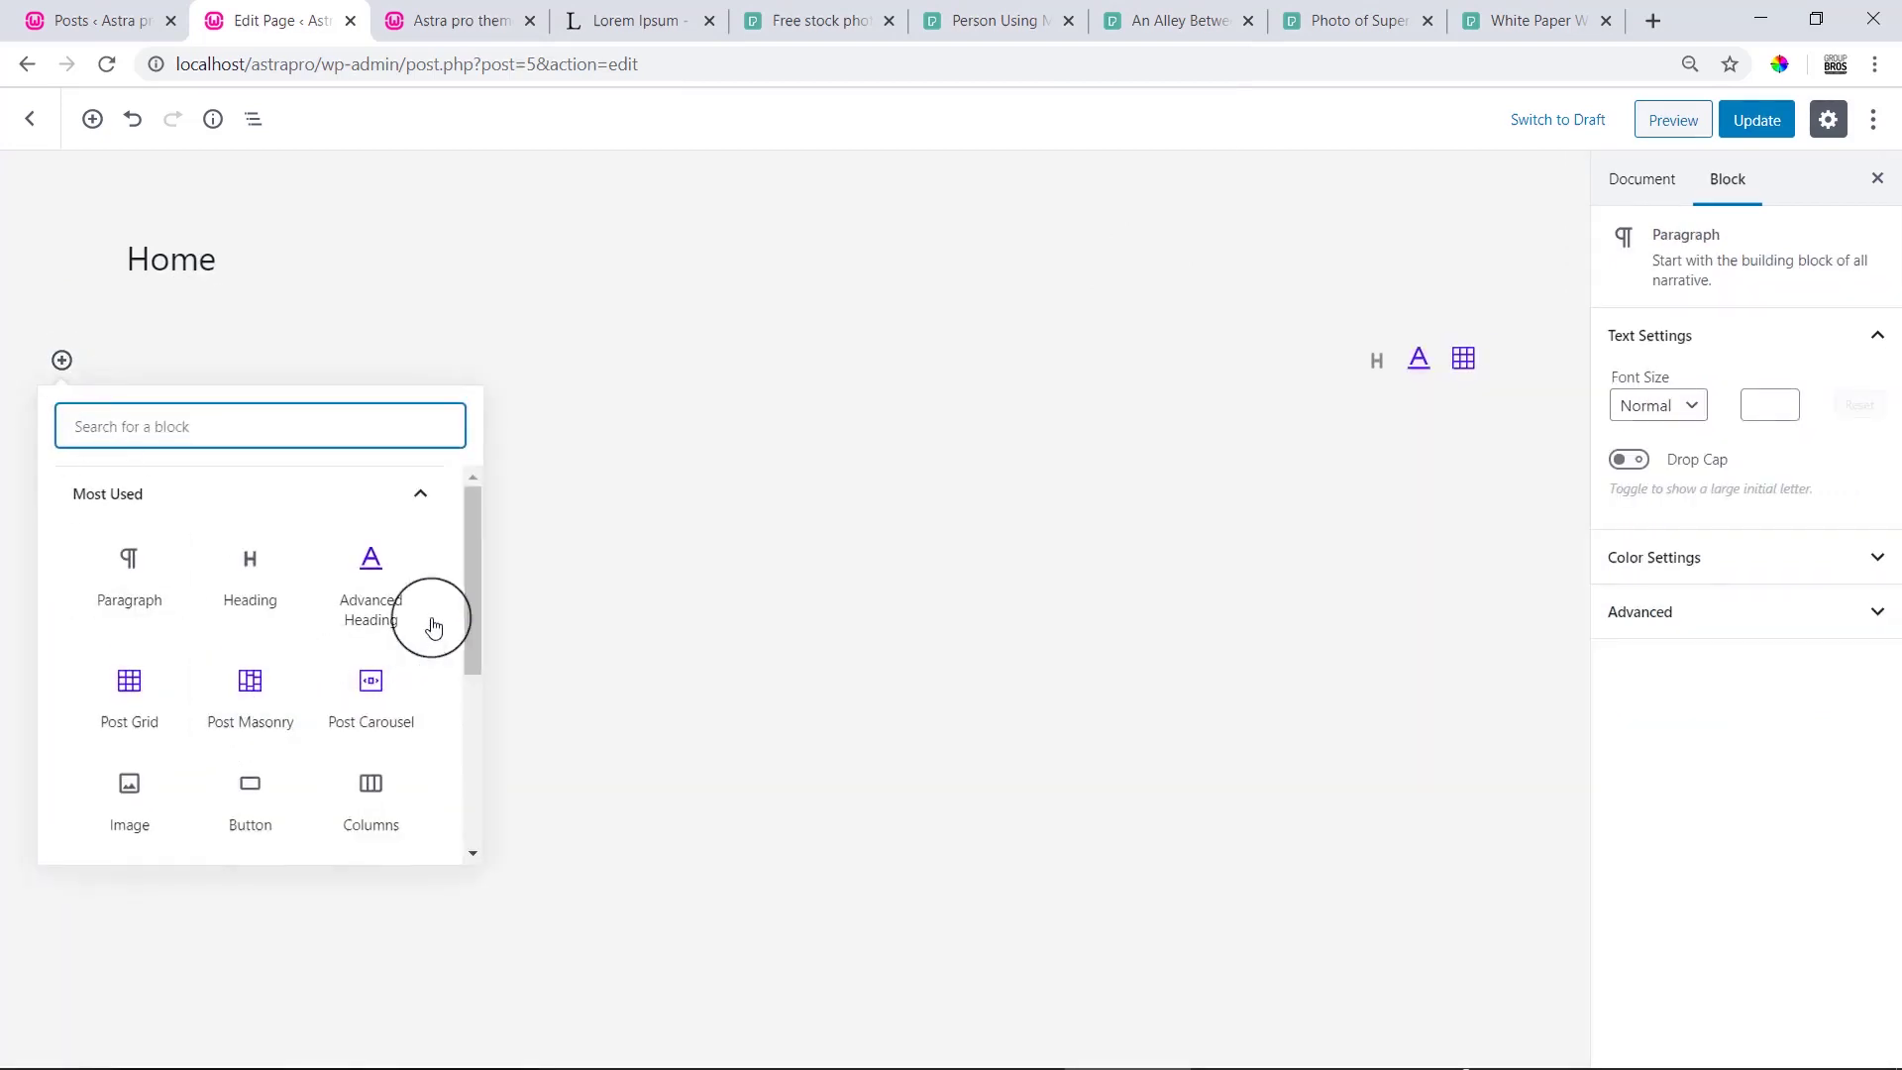
{"action": "scroll", "coordinate": [471, 620], "scroll_direction": "down", "scroll_amount": 1}
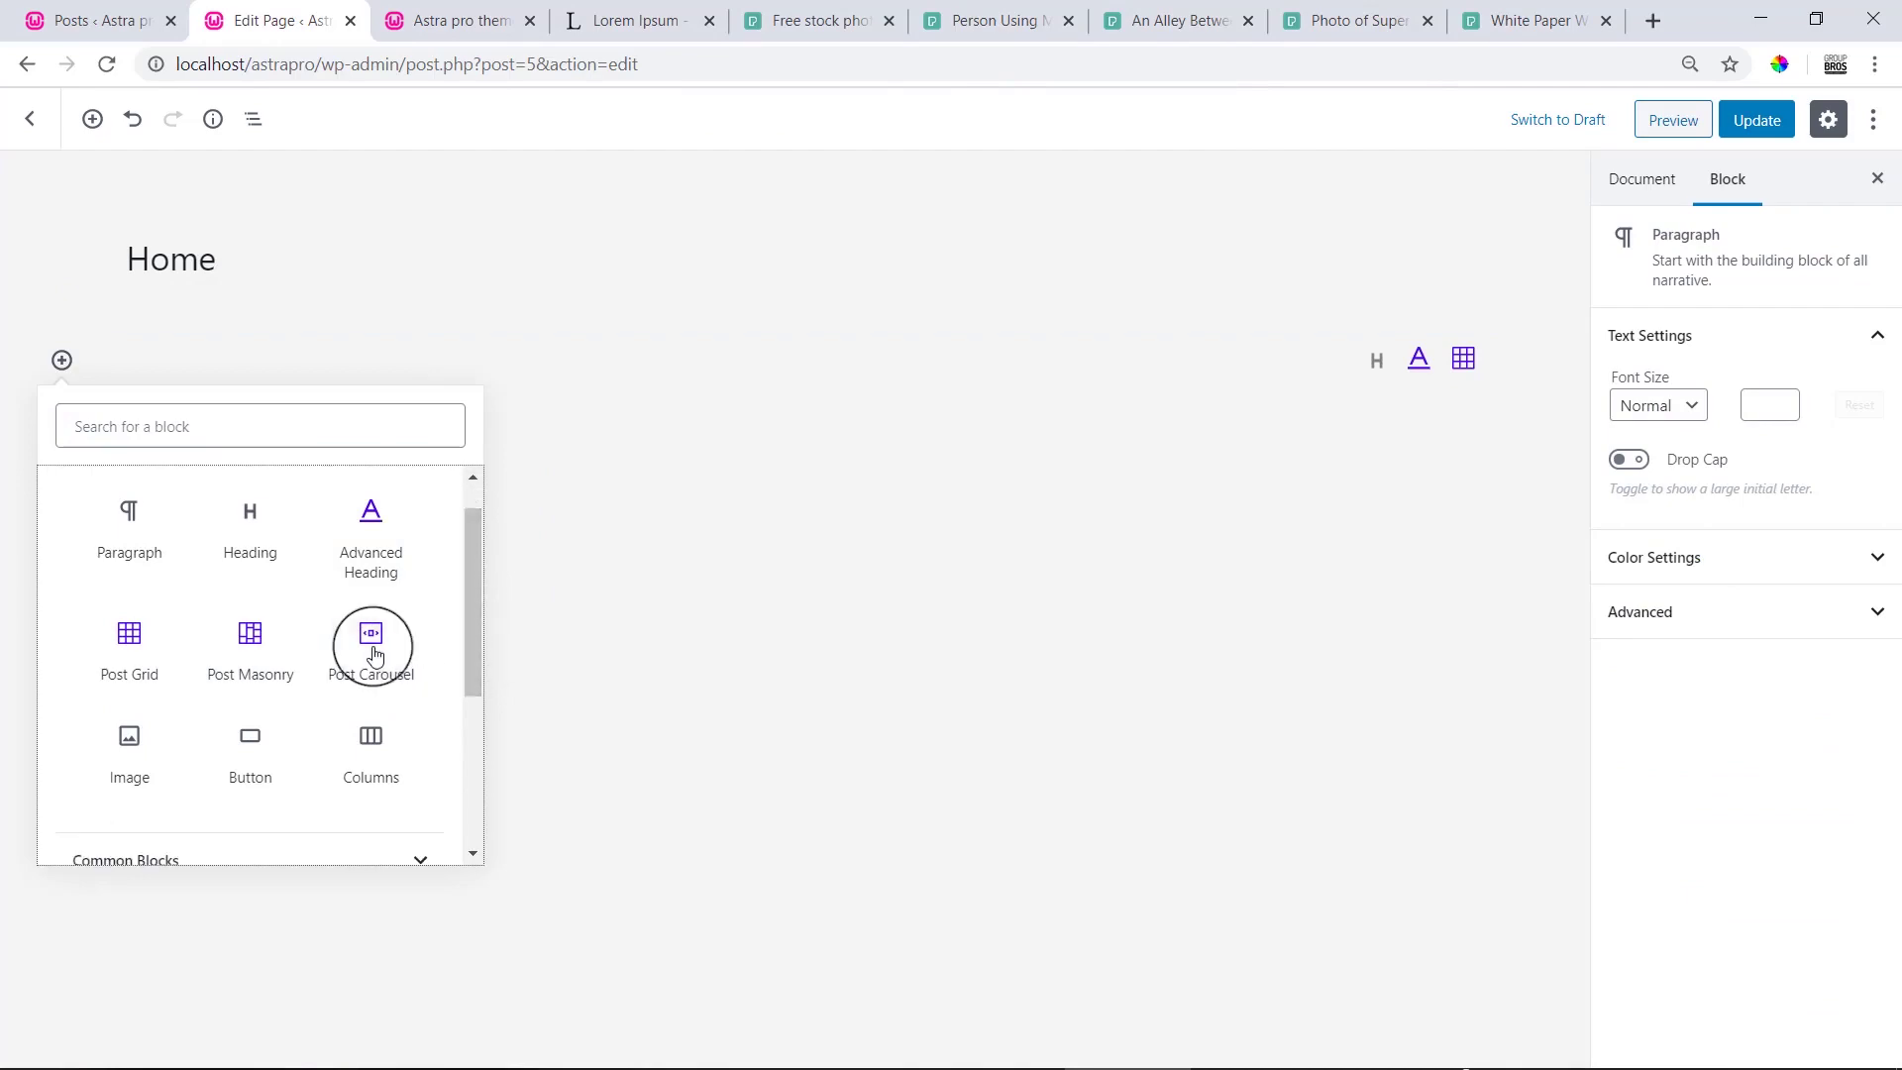
{"action": "left_click", "coordinate": [372, 652]}
Update the Home page, reload the site's front page to view the published carousel, and return to the page editor.
{"action": "scroll", "coordinate": [931, 848], "scroll_direction": "down", "scroll_amount": 1}
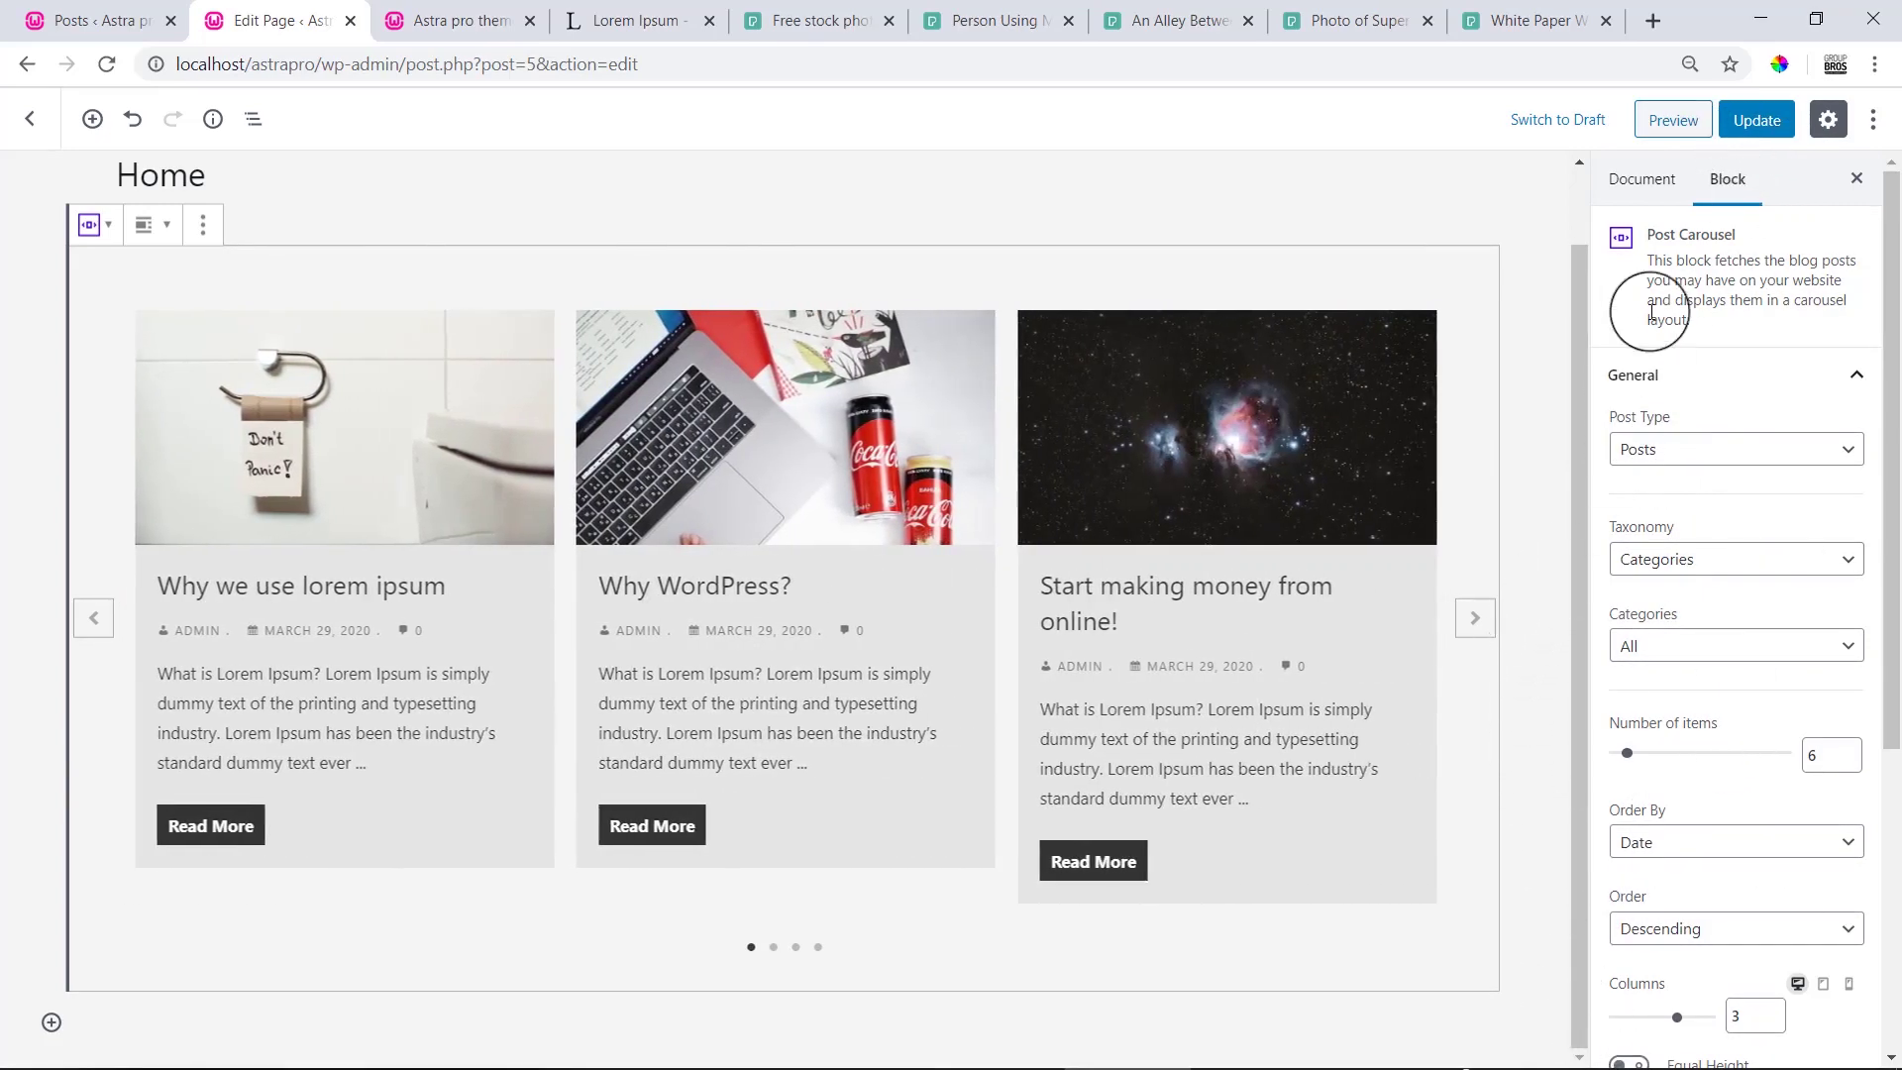
{"action": "left_click", "coordinate": [1755, 120]}
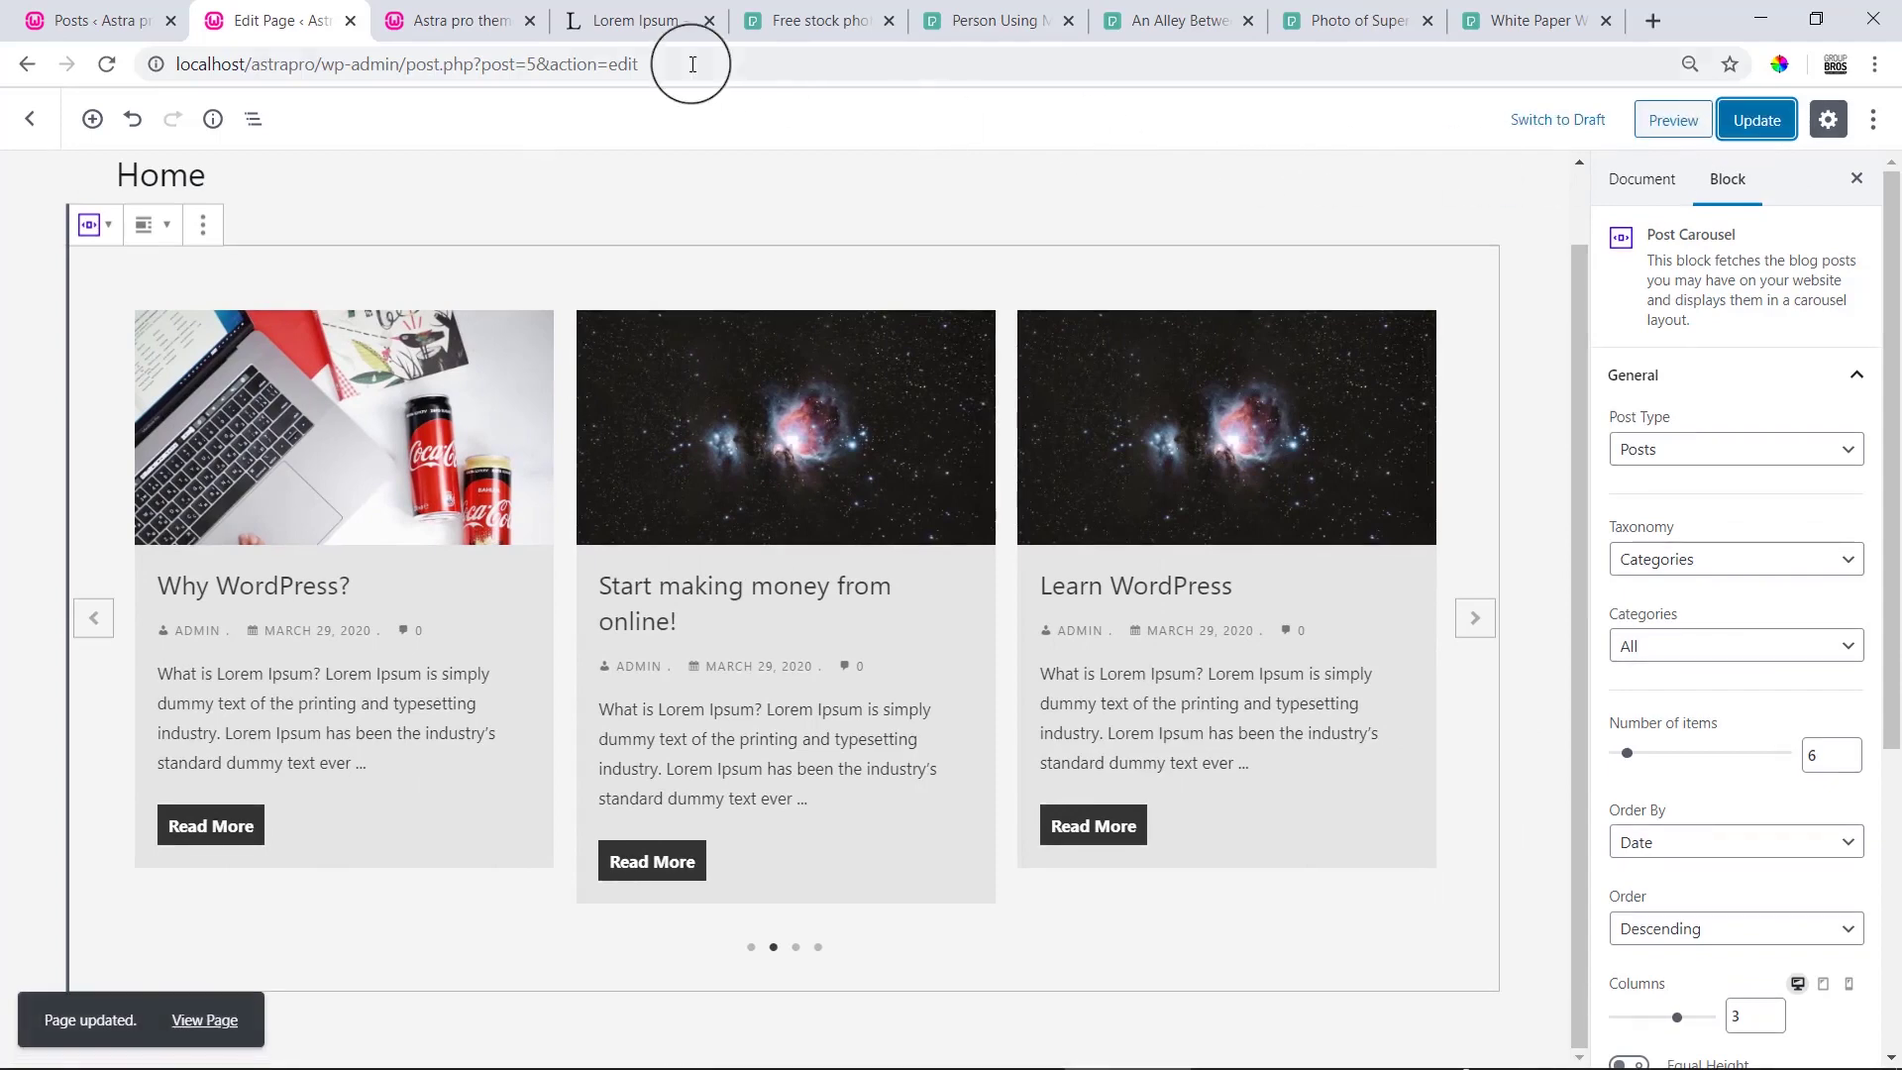
{"action": "left_click", "coordinate": [451, 20]}
{"action": "left_click", "coordinate": [475, 71]}
{"action": "key", "text": "Return"}
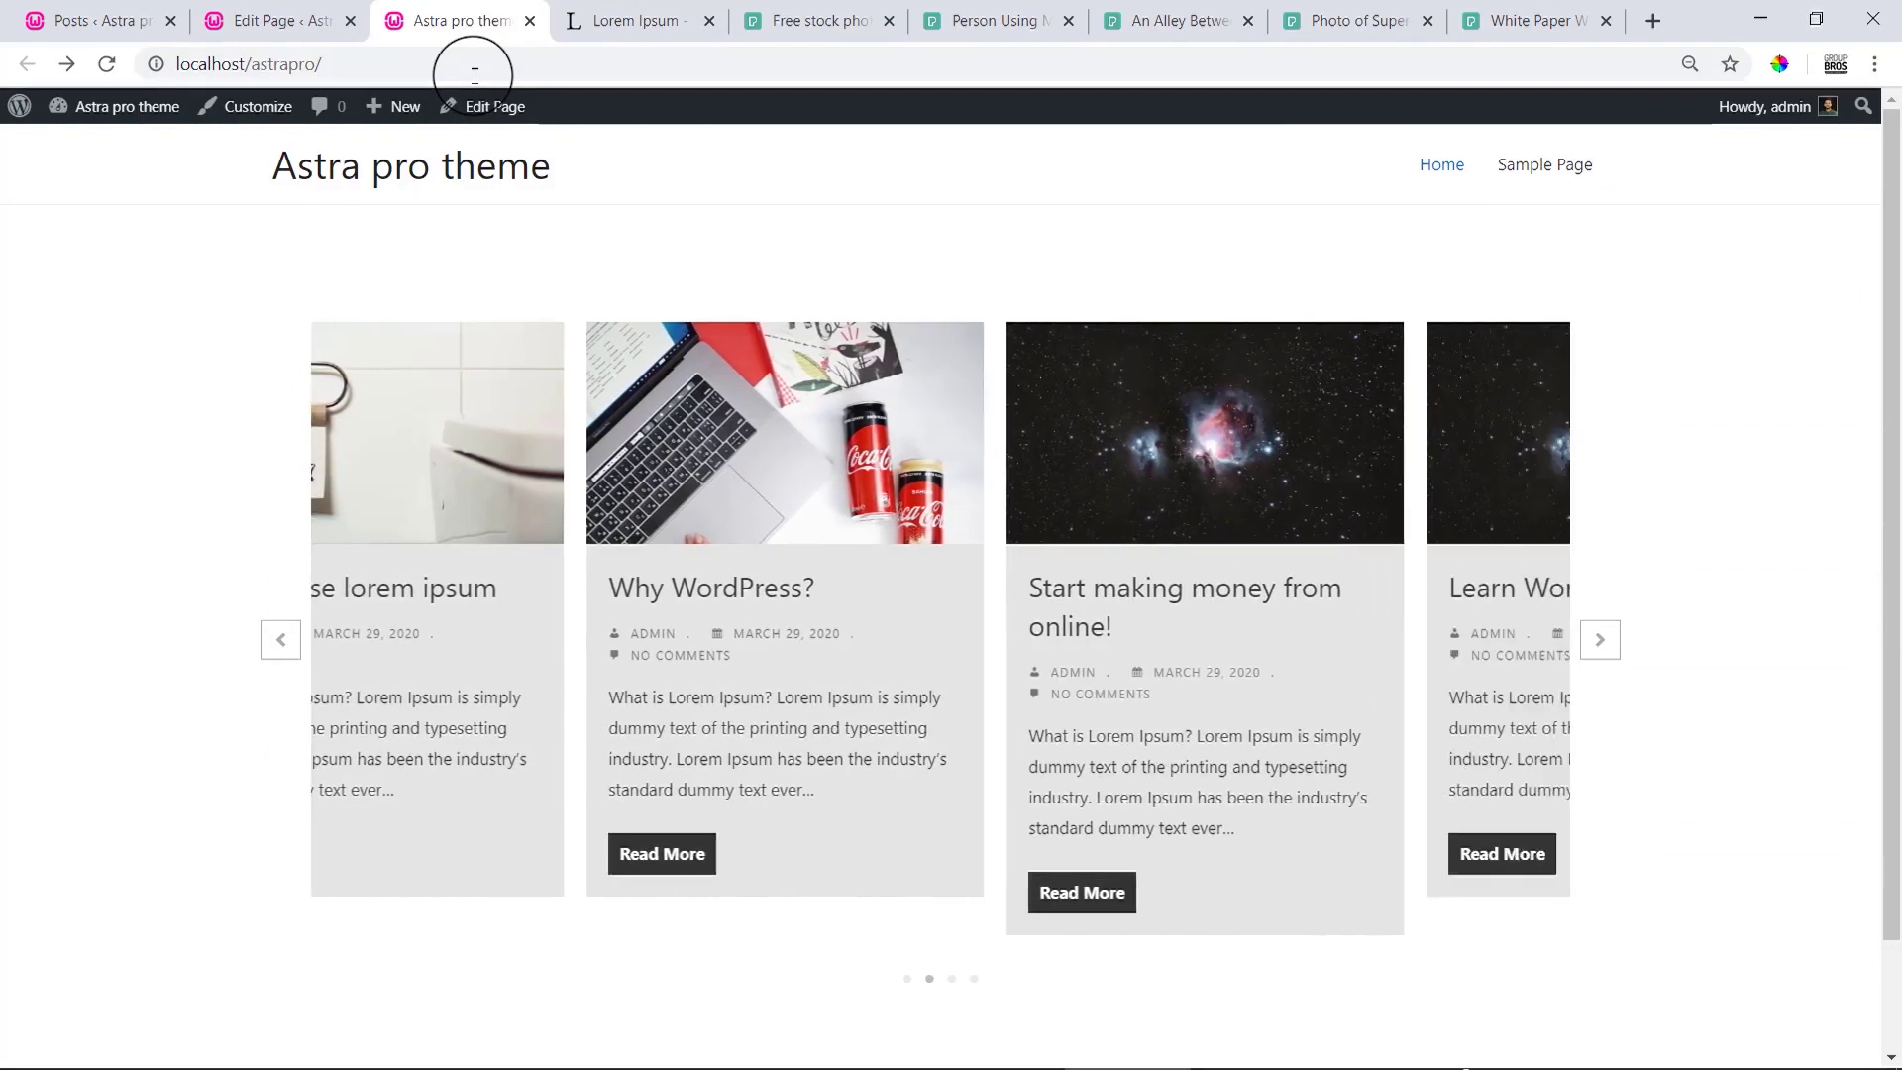
{"action": "left_click", "coordinate": [238, 19]}
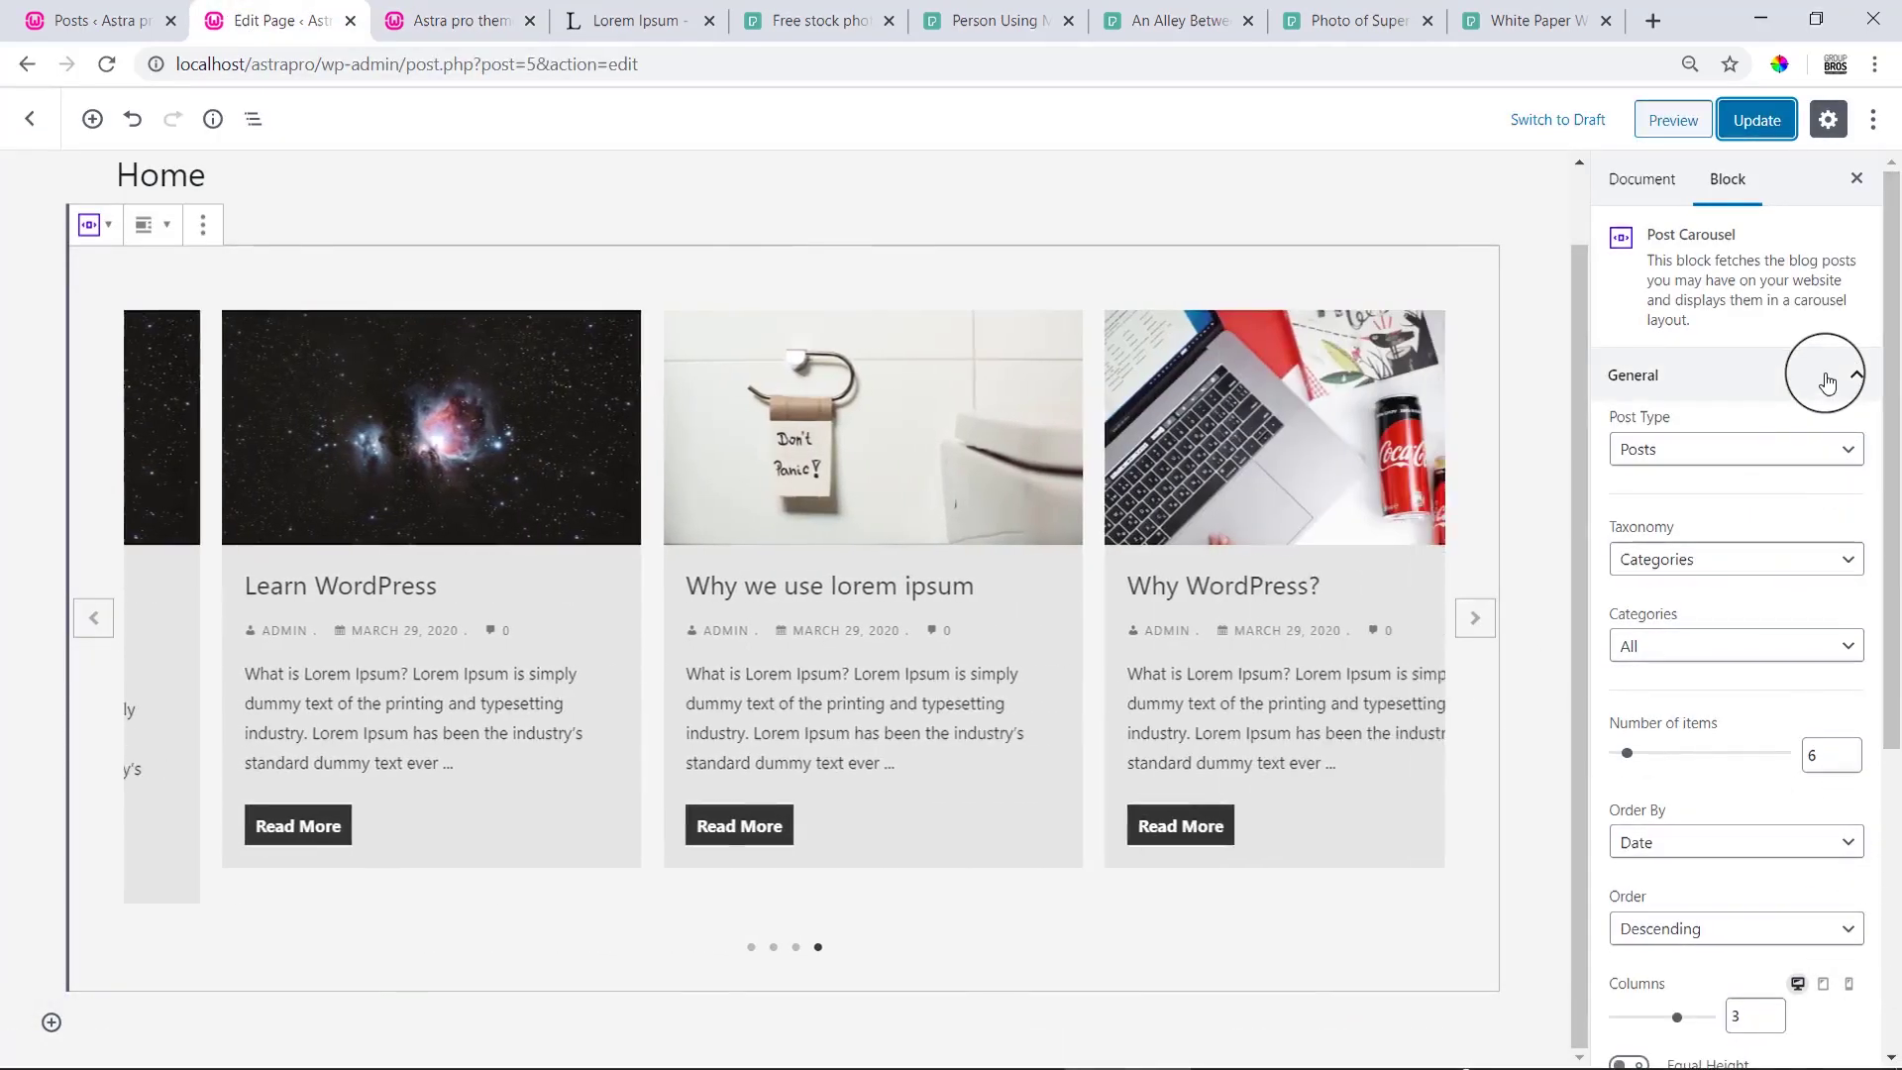
Open the Post Carousel's carousel settings and switch Pause On Hover off and back on.
{"action": "scroll", "coordinate": [1713, 653], "scroll_direction": "down", "scroll_amount": 3}
{"action": "left_click", "coordinate": [1695, 778]}
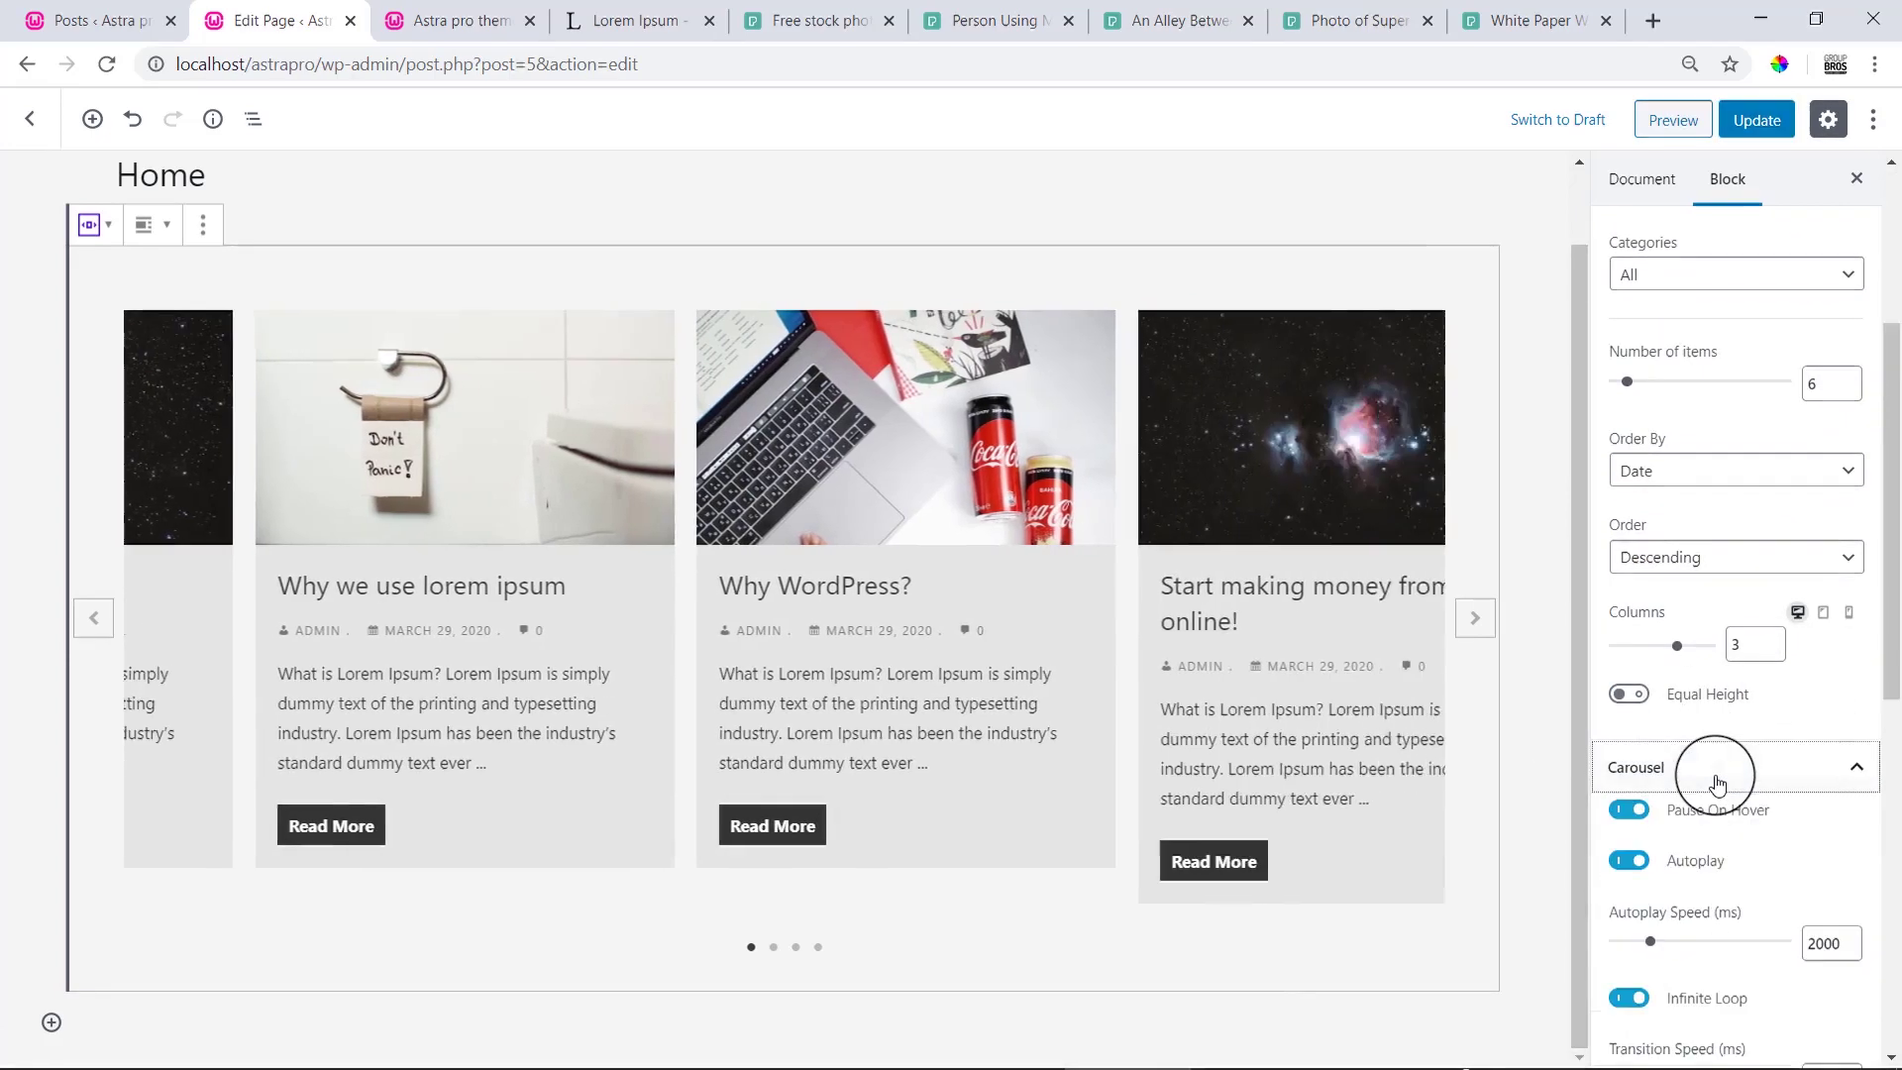
{"action": "left_click_drag", "start_coordinate": [1896, 606], "coordinate": [1882, 782]}
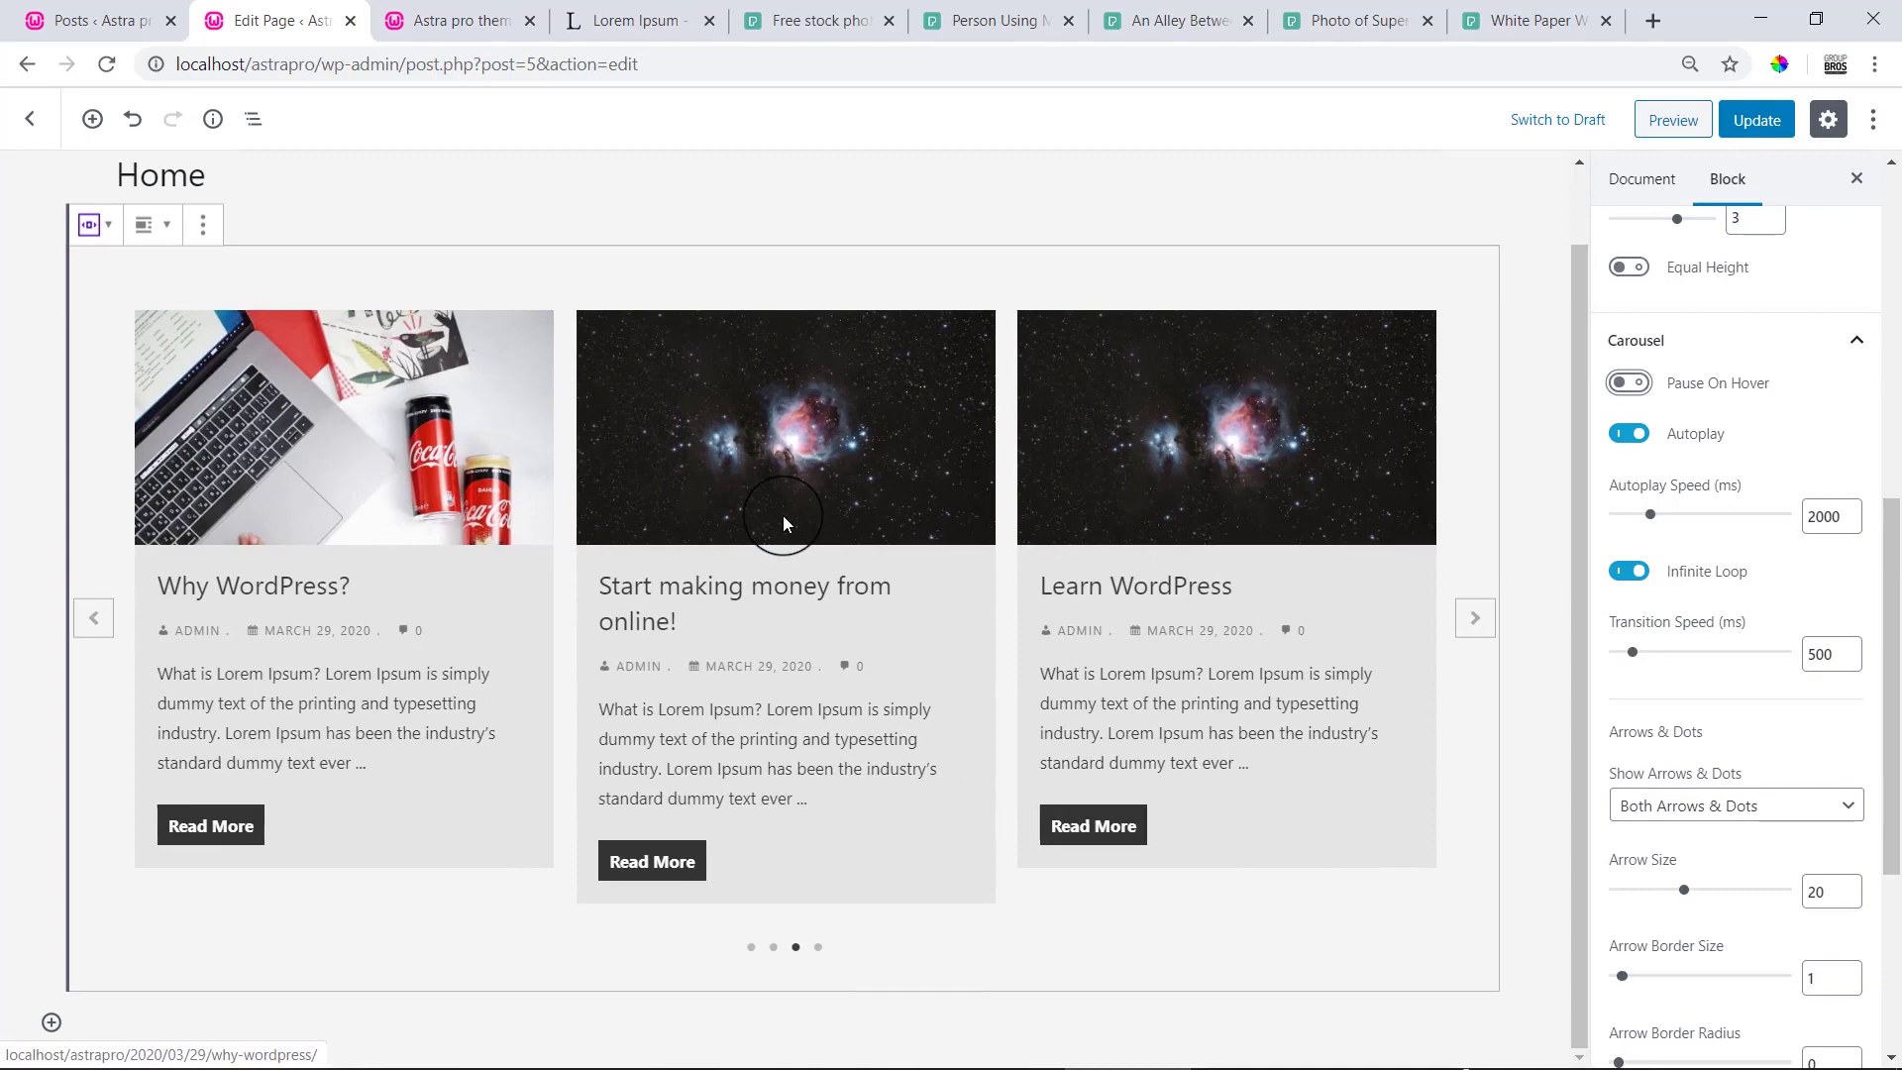
{"action": "left_click", "coordinate": [1628, 384]}
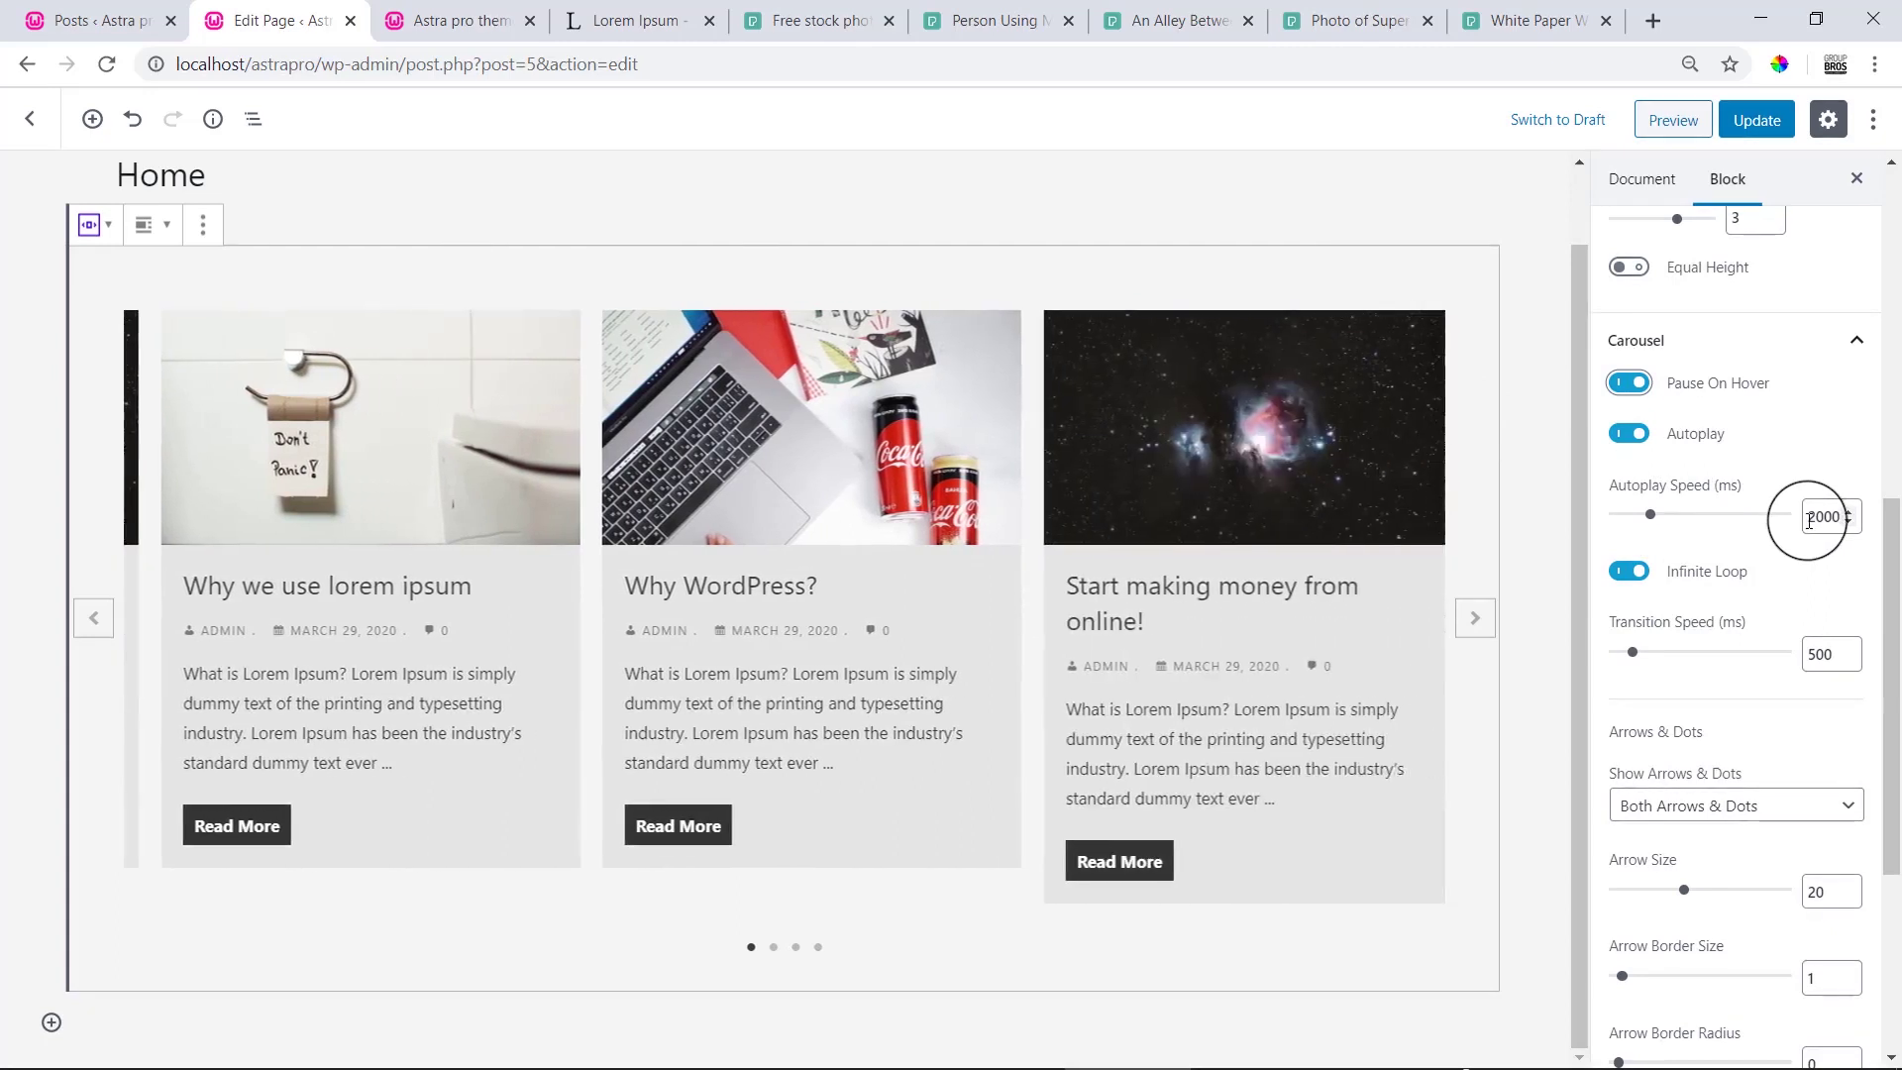
Try an autoplay speed of 5000 ms for the Post Carousel and settle on 1000 ms.
{"action": "left_click_drag", "start_coordinate": [1810, 519], "coordinate": [1817, 522]}
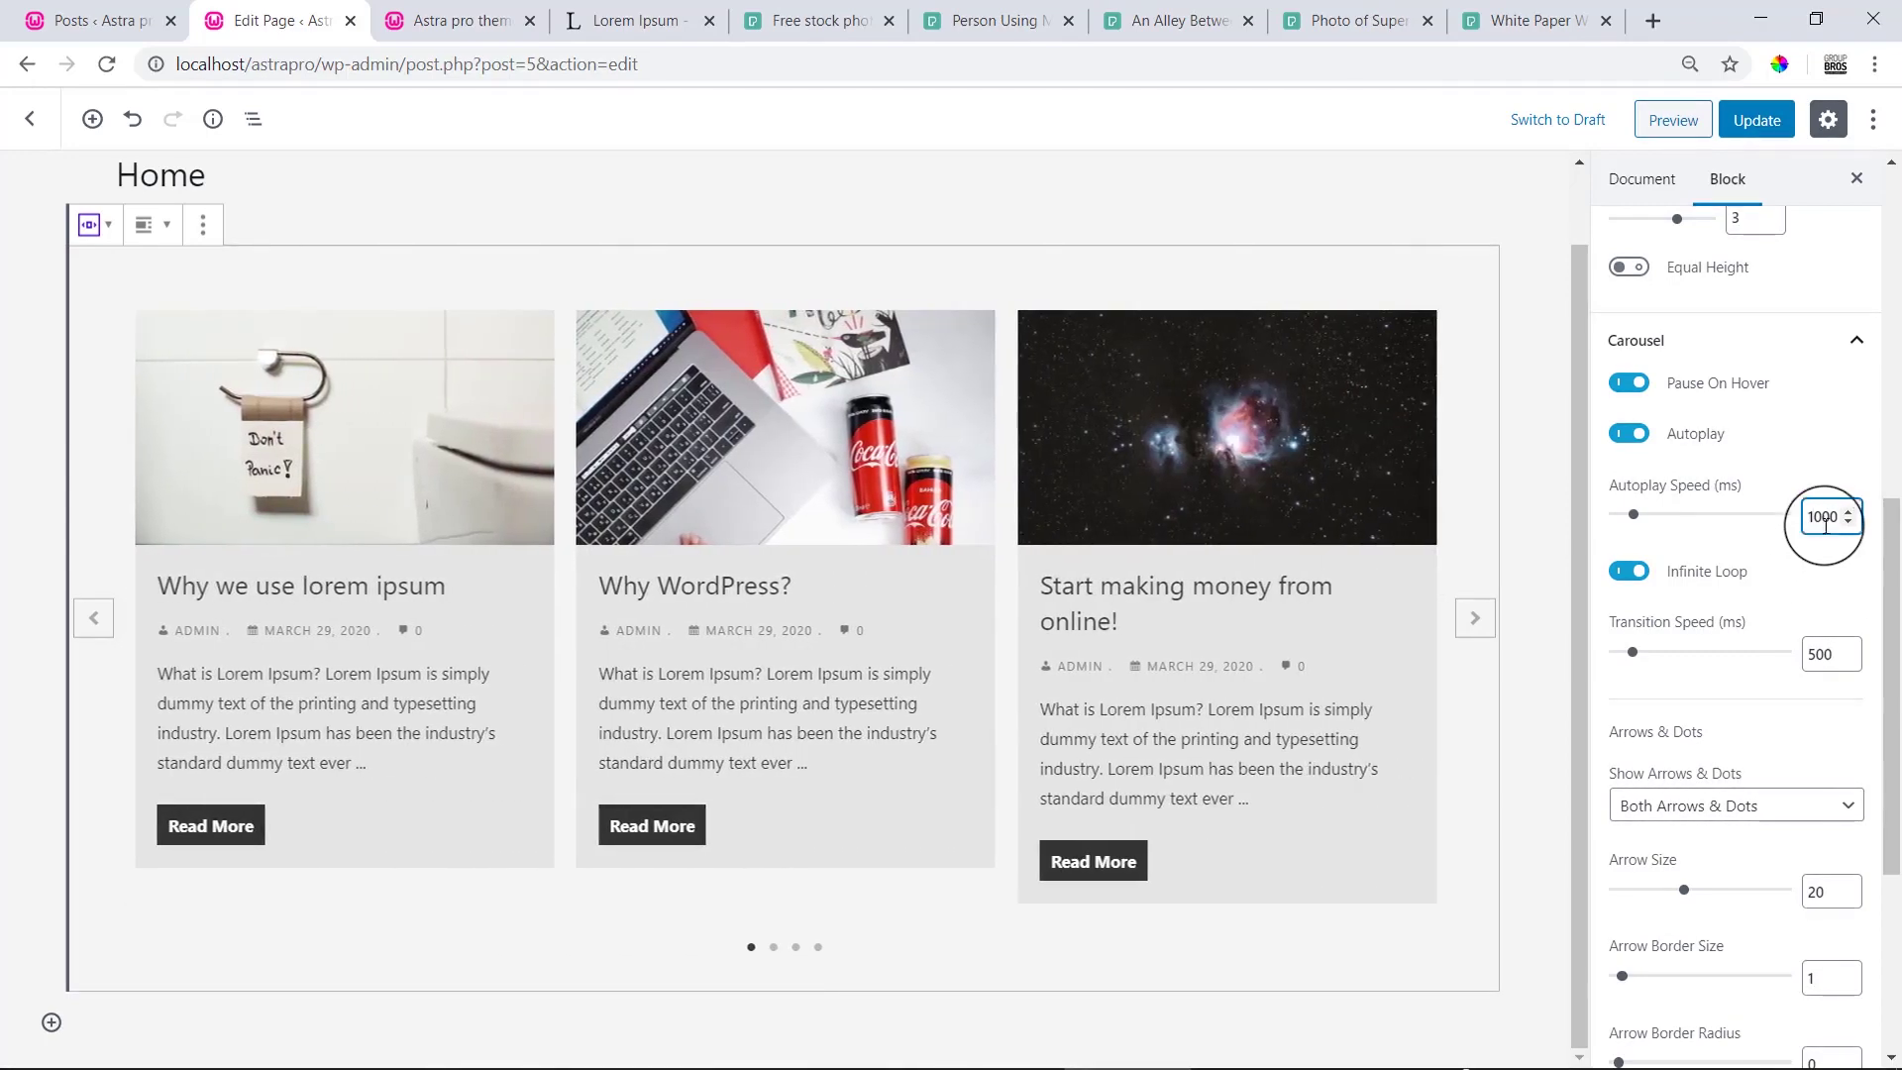
{"action": "type", "text": "5"}
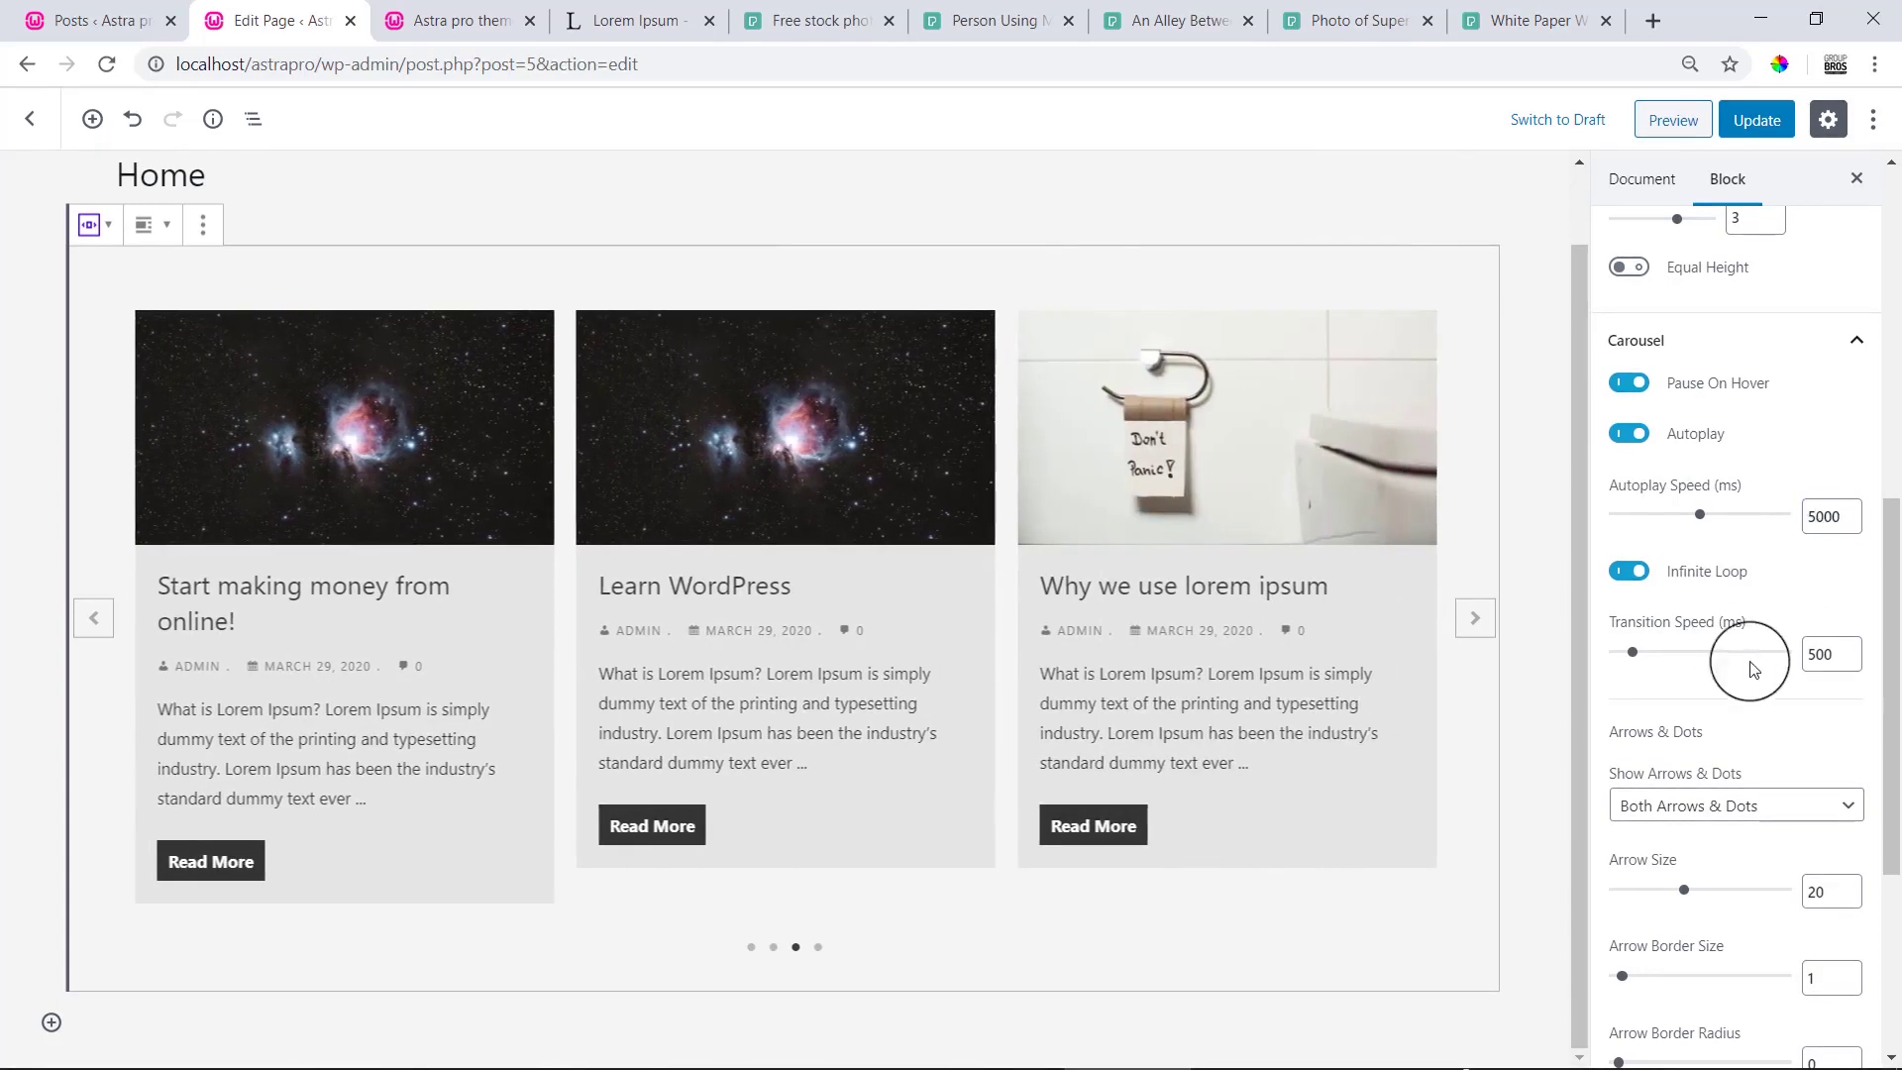
{"action": "left_click", "coordinate": [1635, 639]}
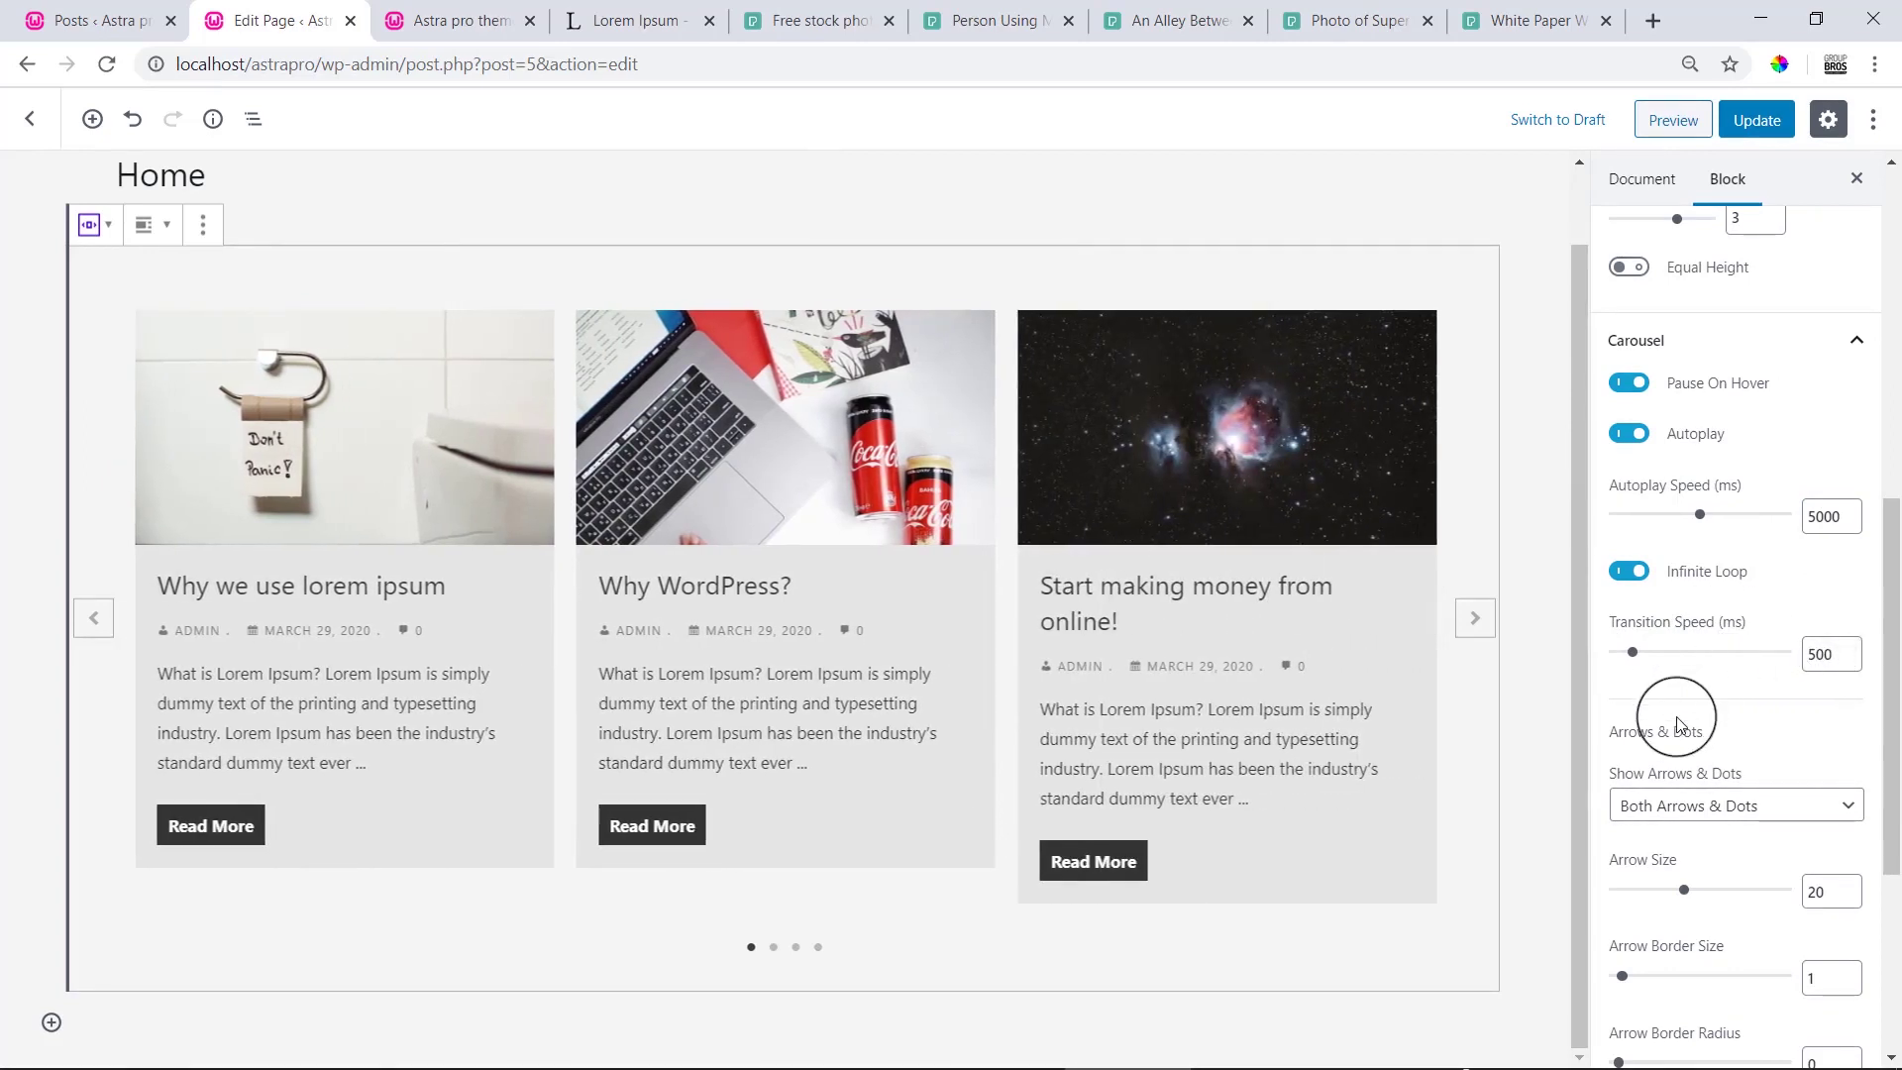
{"action": "left_click_drag", "start_coordinate": [1815, 516], "coordinate": [1783, 527]}
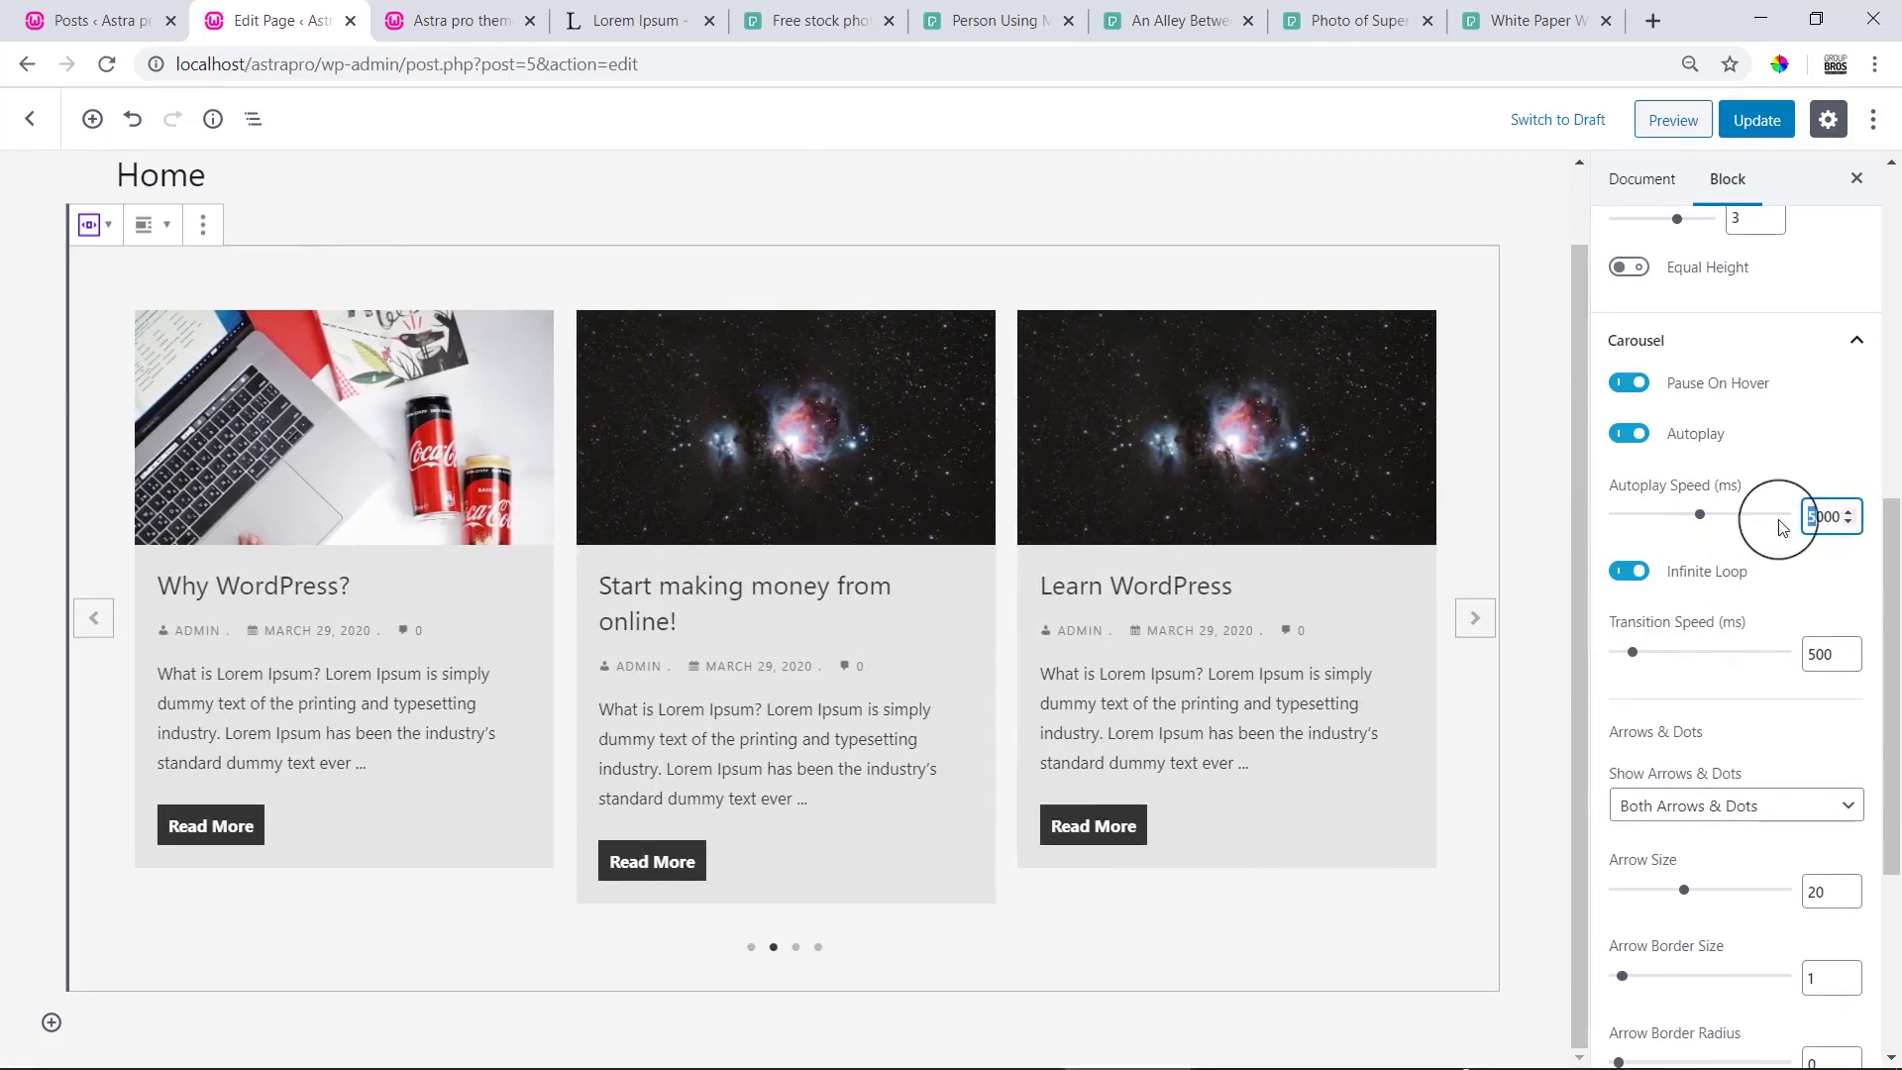
{"action": "type", "text": "1"}
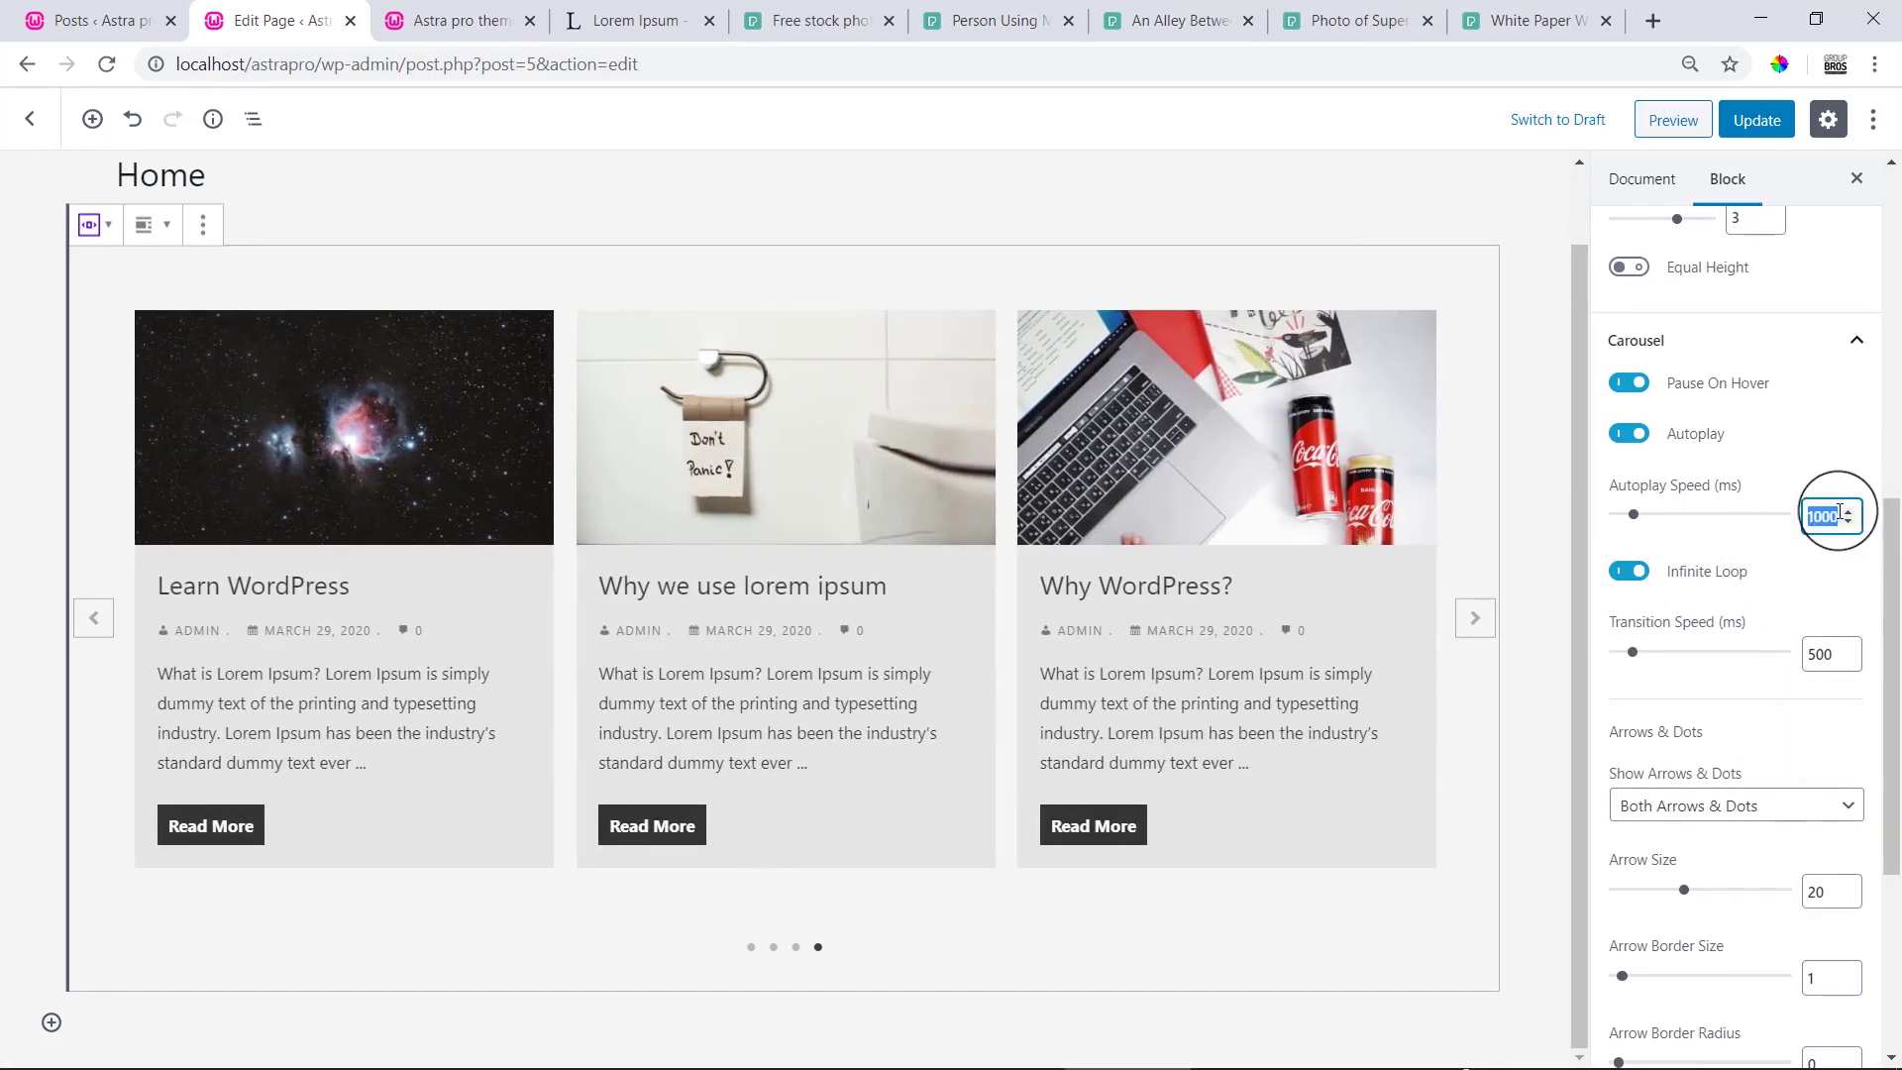
Try the Only Arrows and Only Dots navigation options for the carousel and restore Both Arrows & Dots.
{"action": "scroll", "coordinate": [1887, 598], "scroll_direction": "down", "scroll_amount": 1}
{"action": "scroll", "coordinate": [1887, 597], "scroll_direction": "down", "scroll_amount": 1}
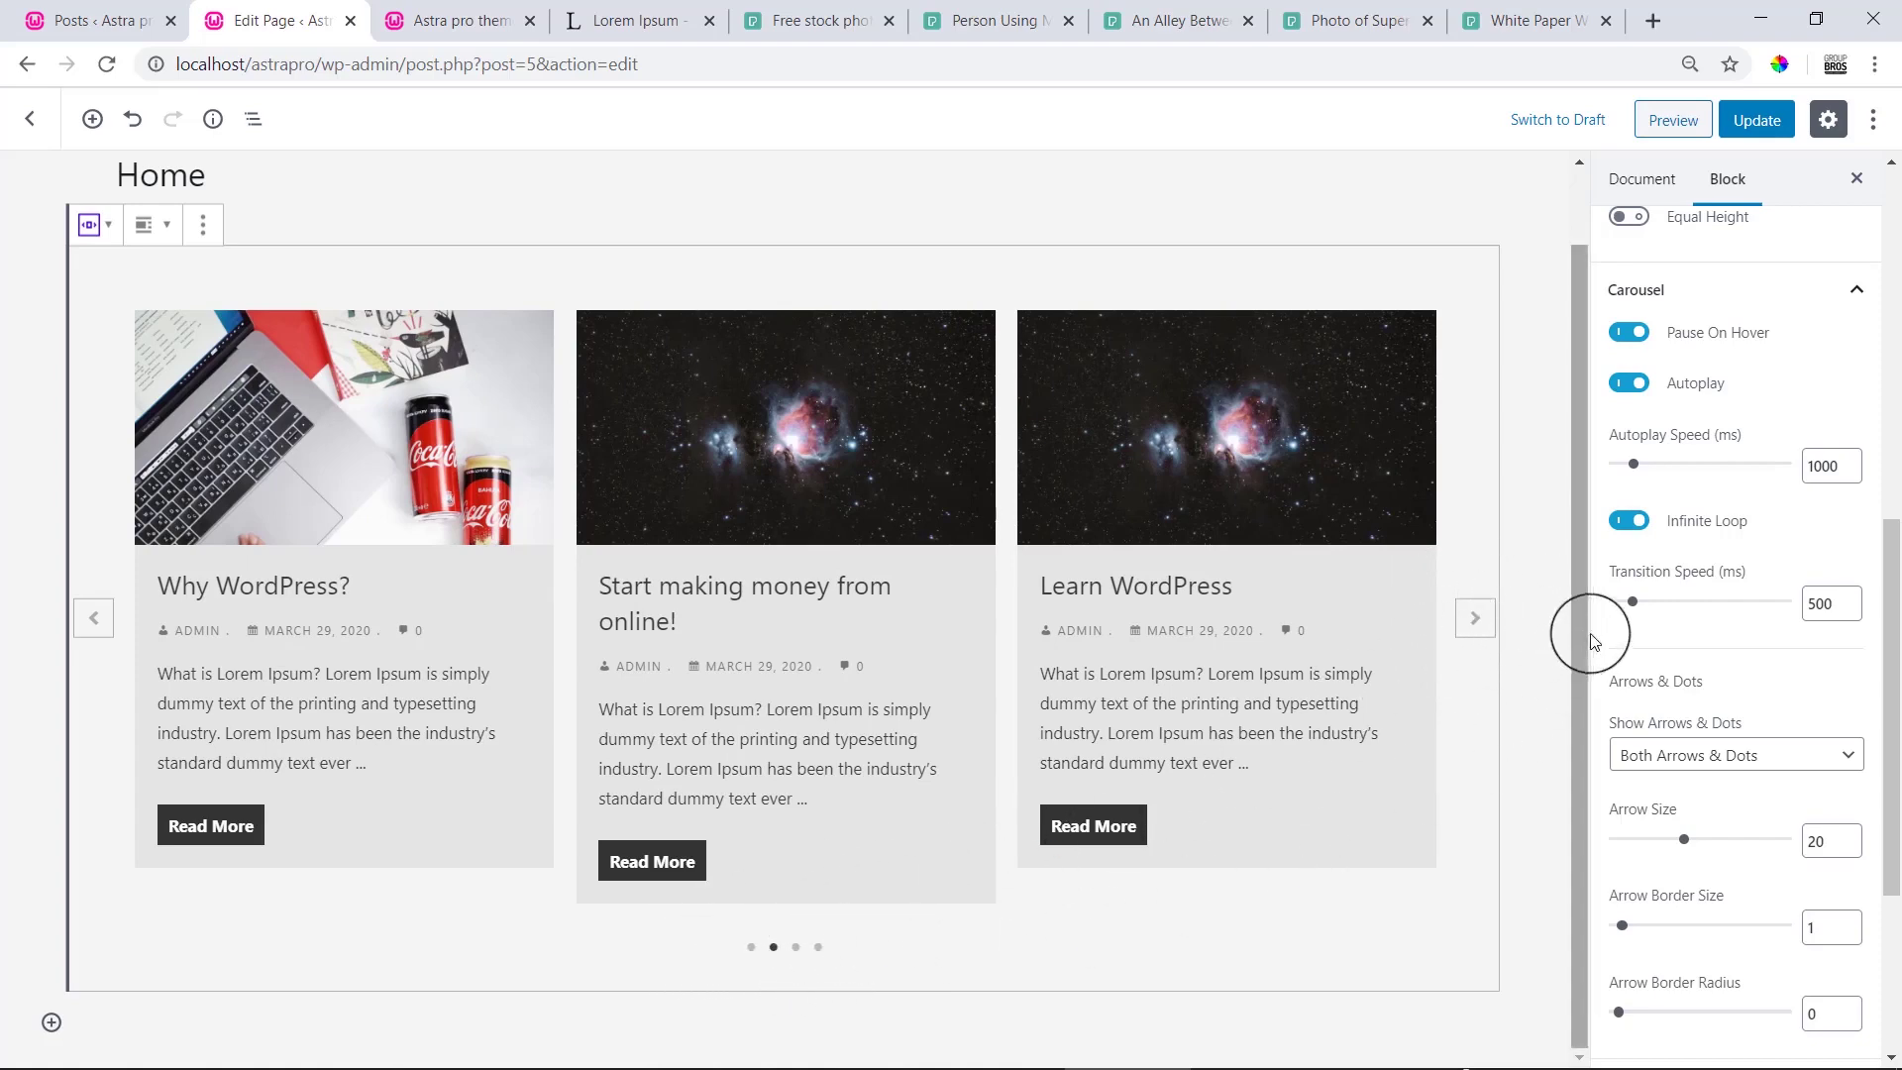
{"action": "left_click_drag", "start_coordinate": [1618, 680], "coordinate": [1692, 681]}
{"action": "left_click_drag", "start_coordinate": [1896, 666], "coordinate": [1889, 764]}
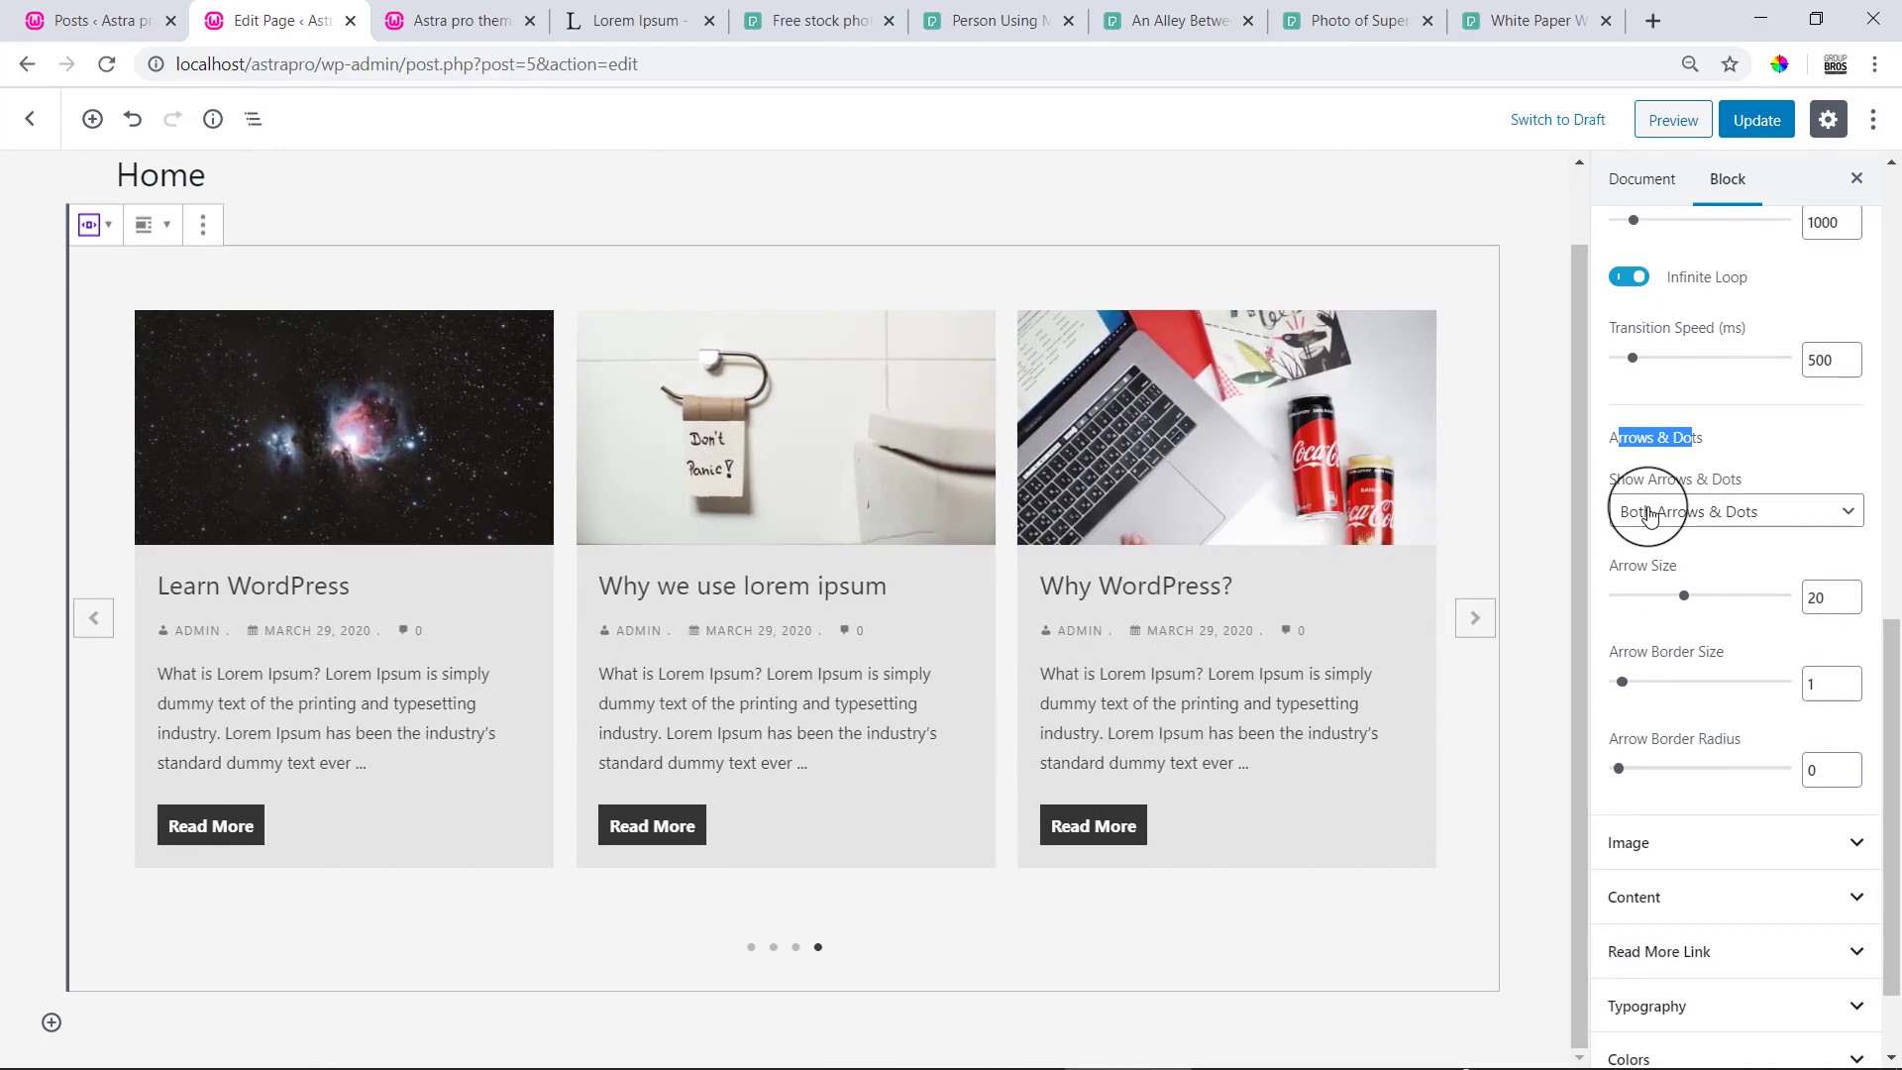
{"action": "left_click", "coordinate": [1649, 513]}
{"action": "left_click", "coordinate": [1677, 542]}
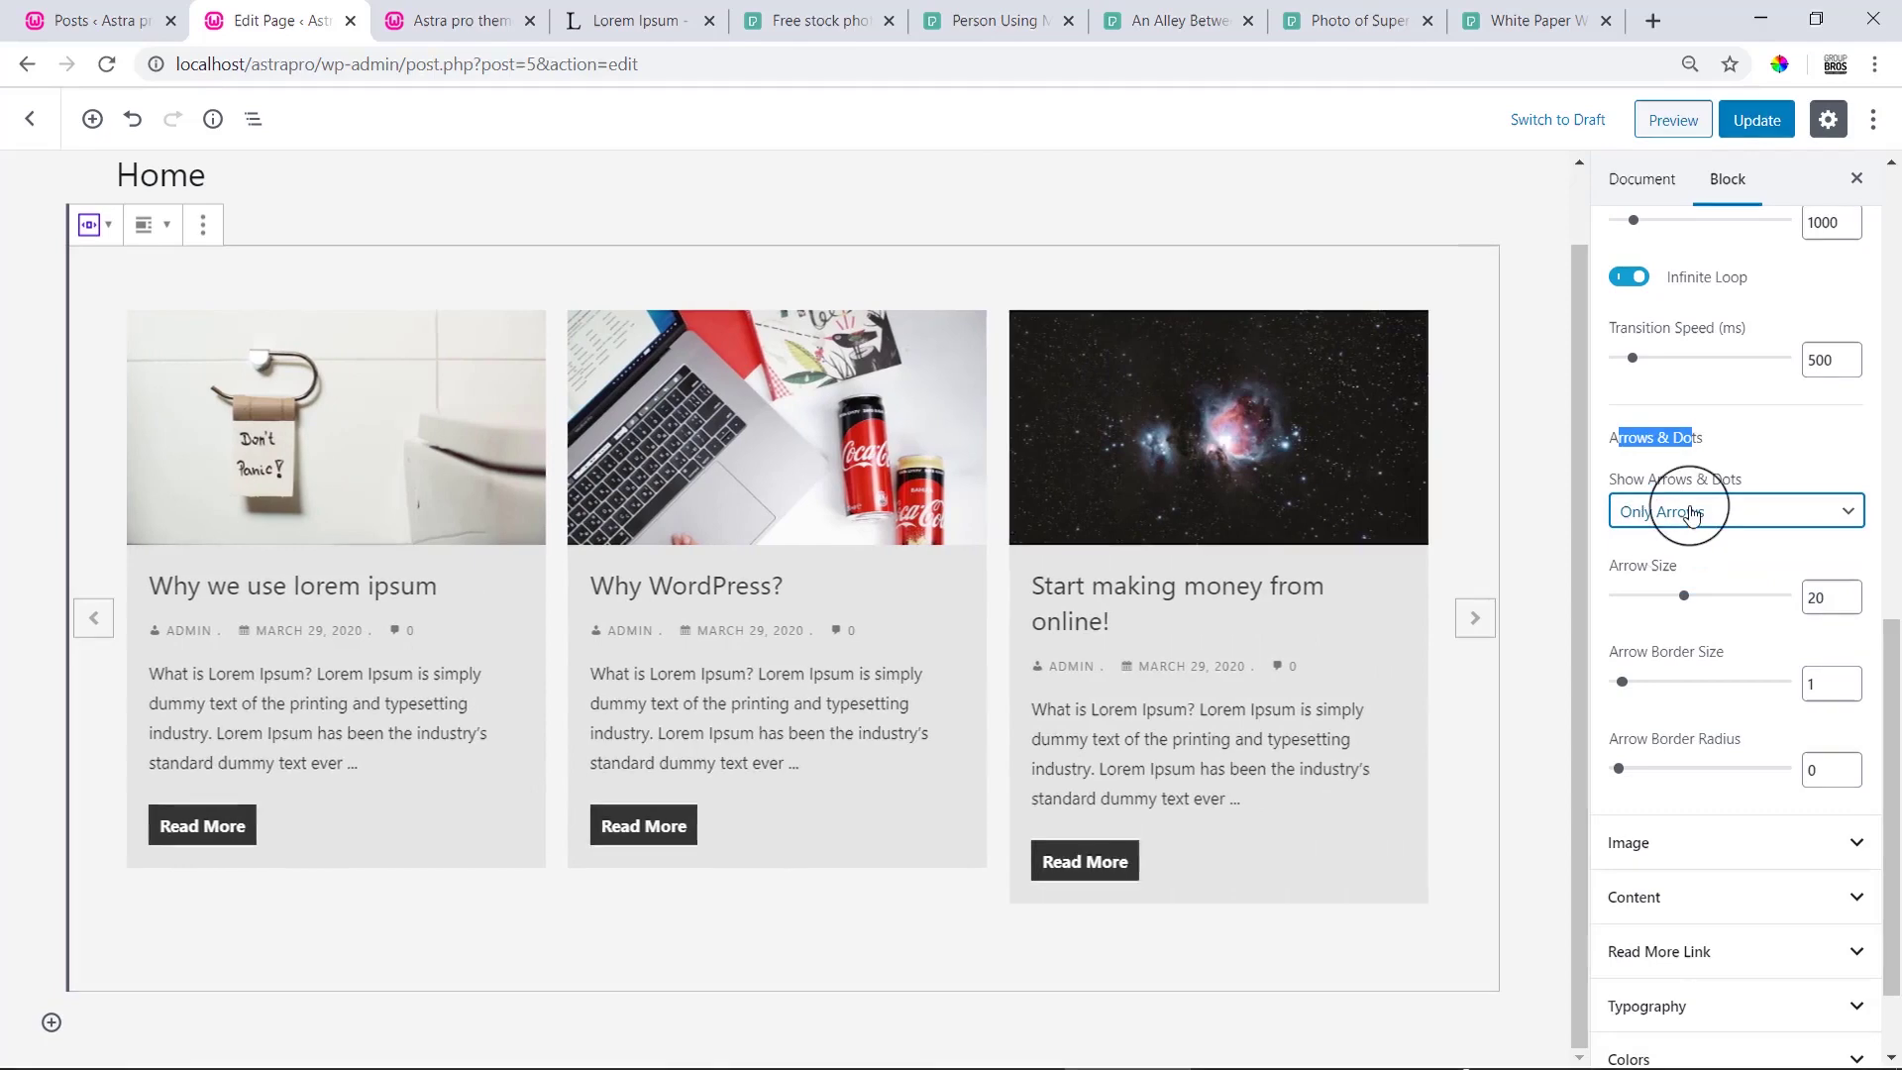
{"action": "left_click", "coordinate": [1686, 510]}
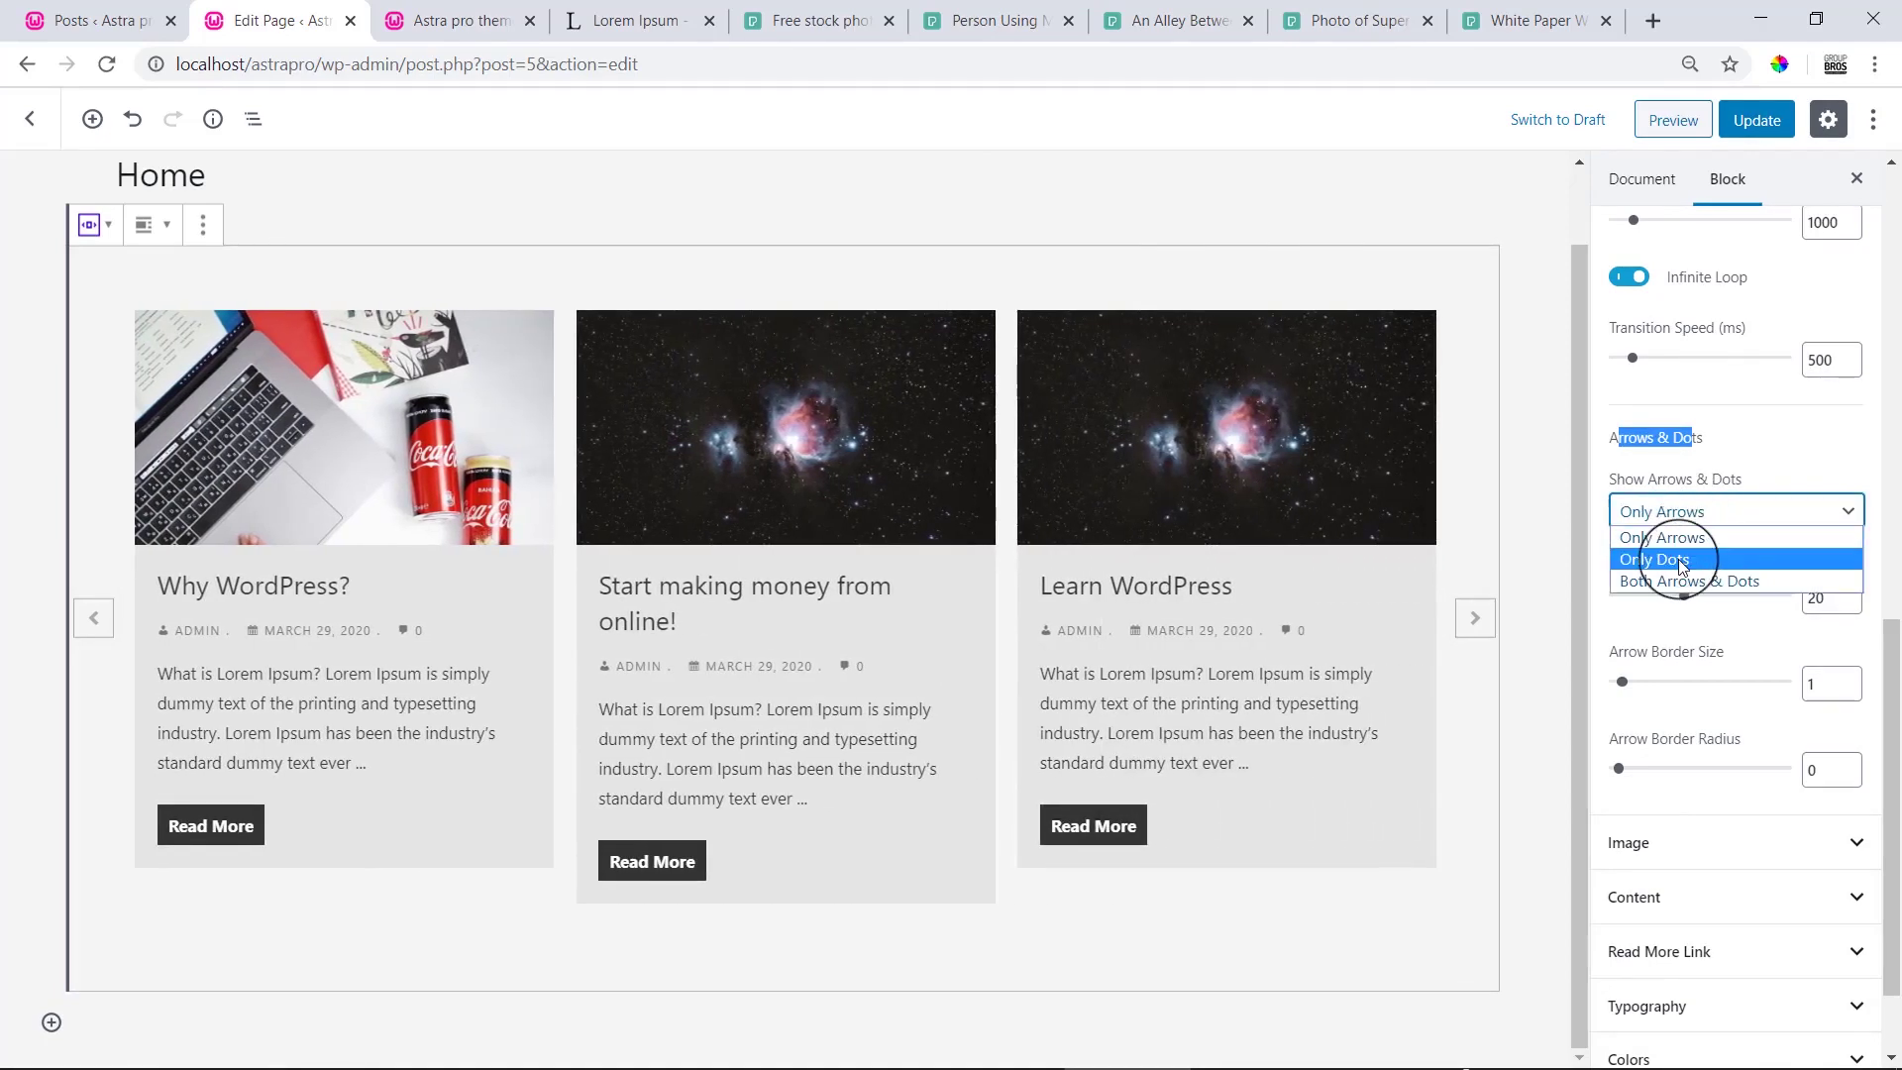
{"action": "left_click", "coordinate": [1680, 561]}
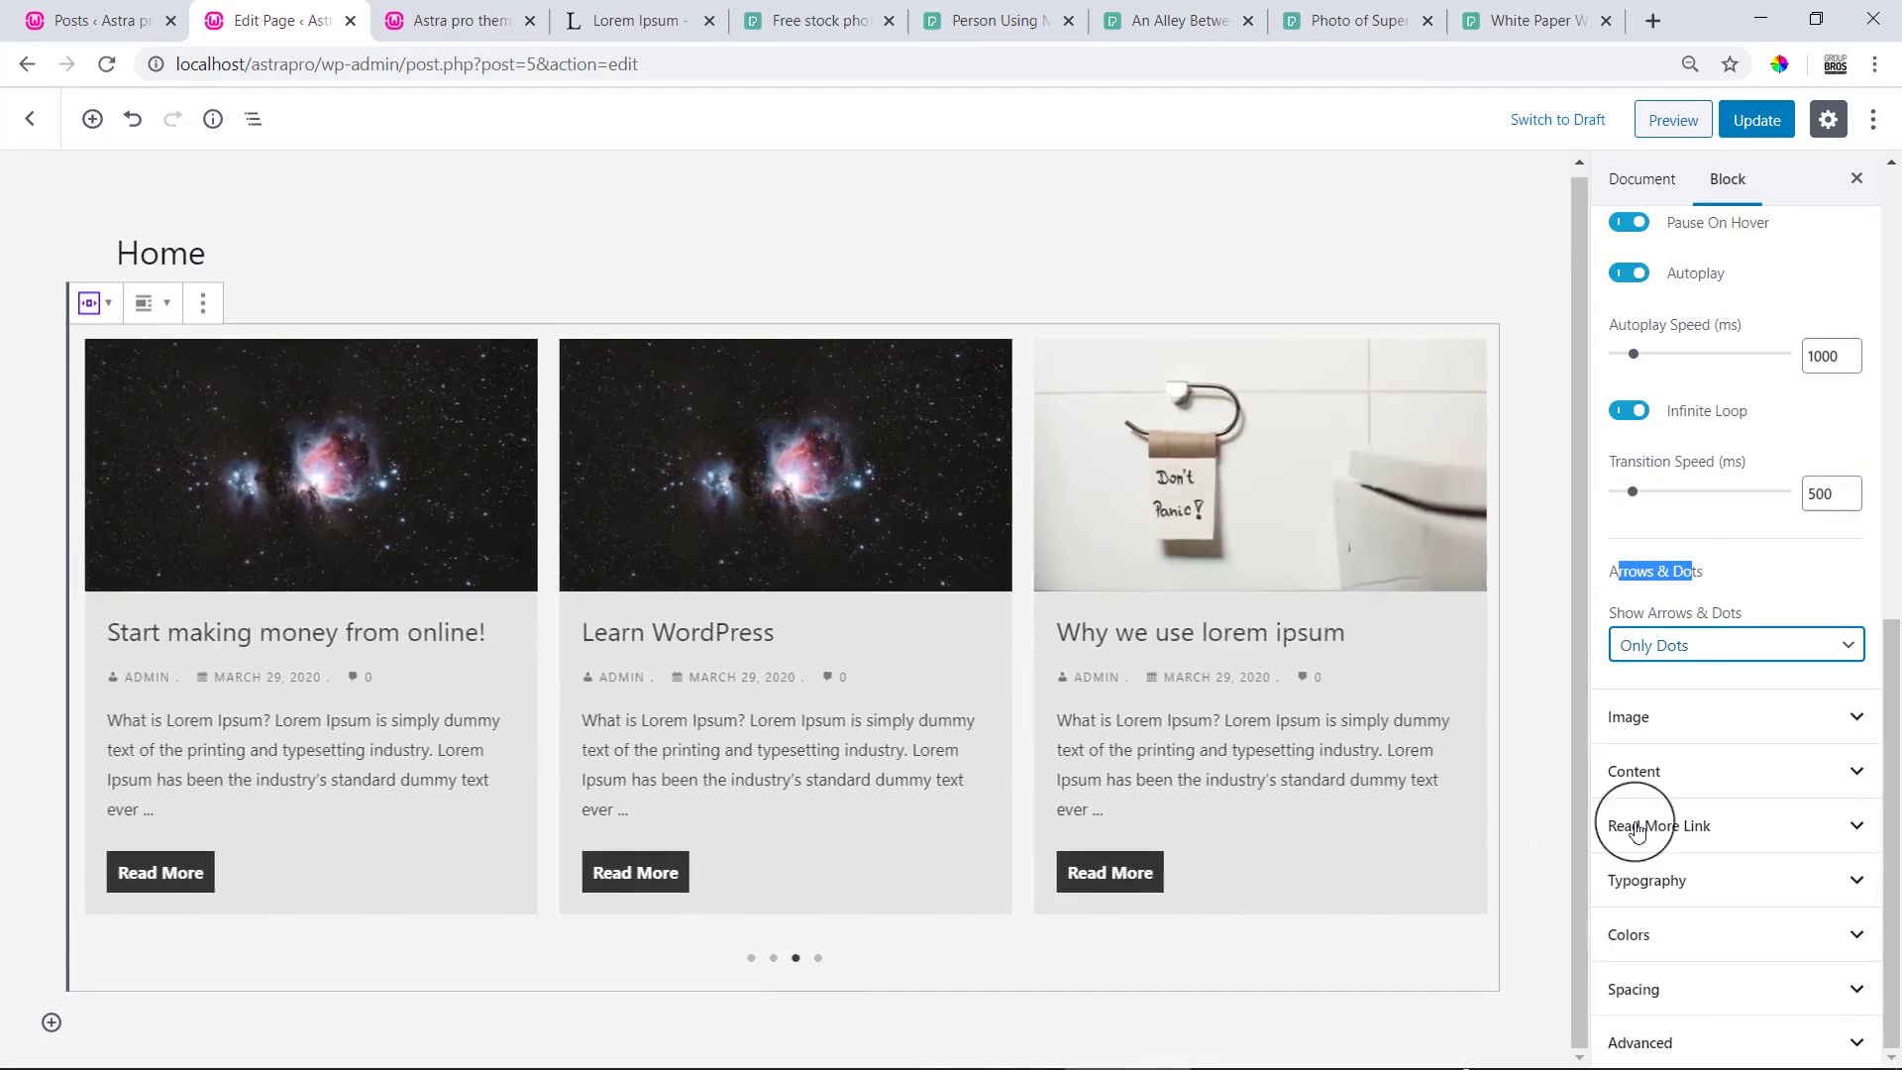
{"action": "left_click", "coordinate": [1703, 645]}
{"action": "left_click", "coordinate": [1713, 715]}
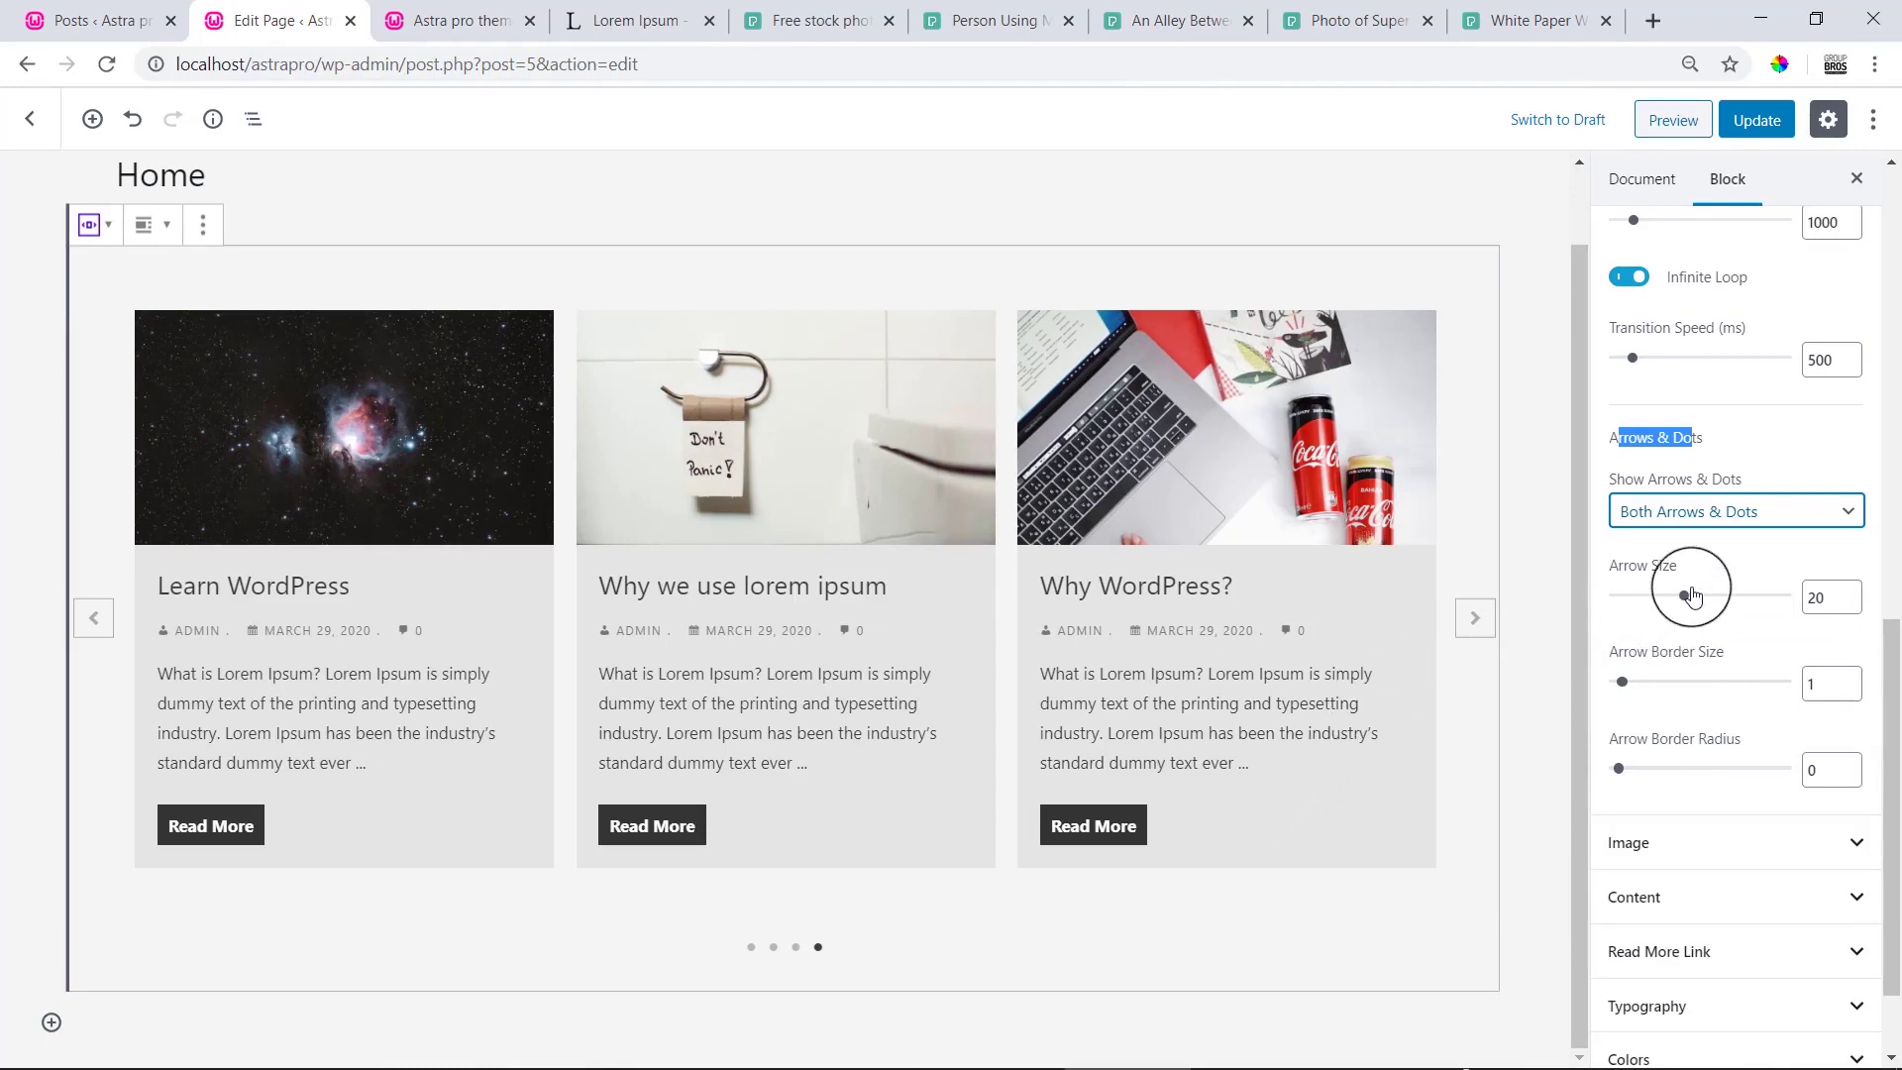
Set the carousel's arrow size to 33 and its arrow border radius to 36.
{"action": "left_click_drag", "start_coordinate": [1690, 592], "coordinate": [1728, 624]}
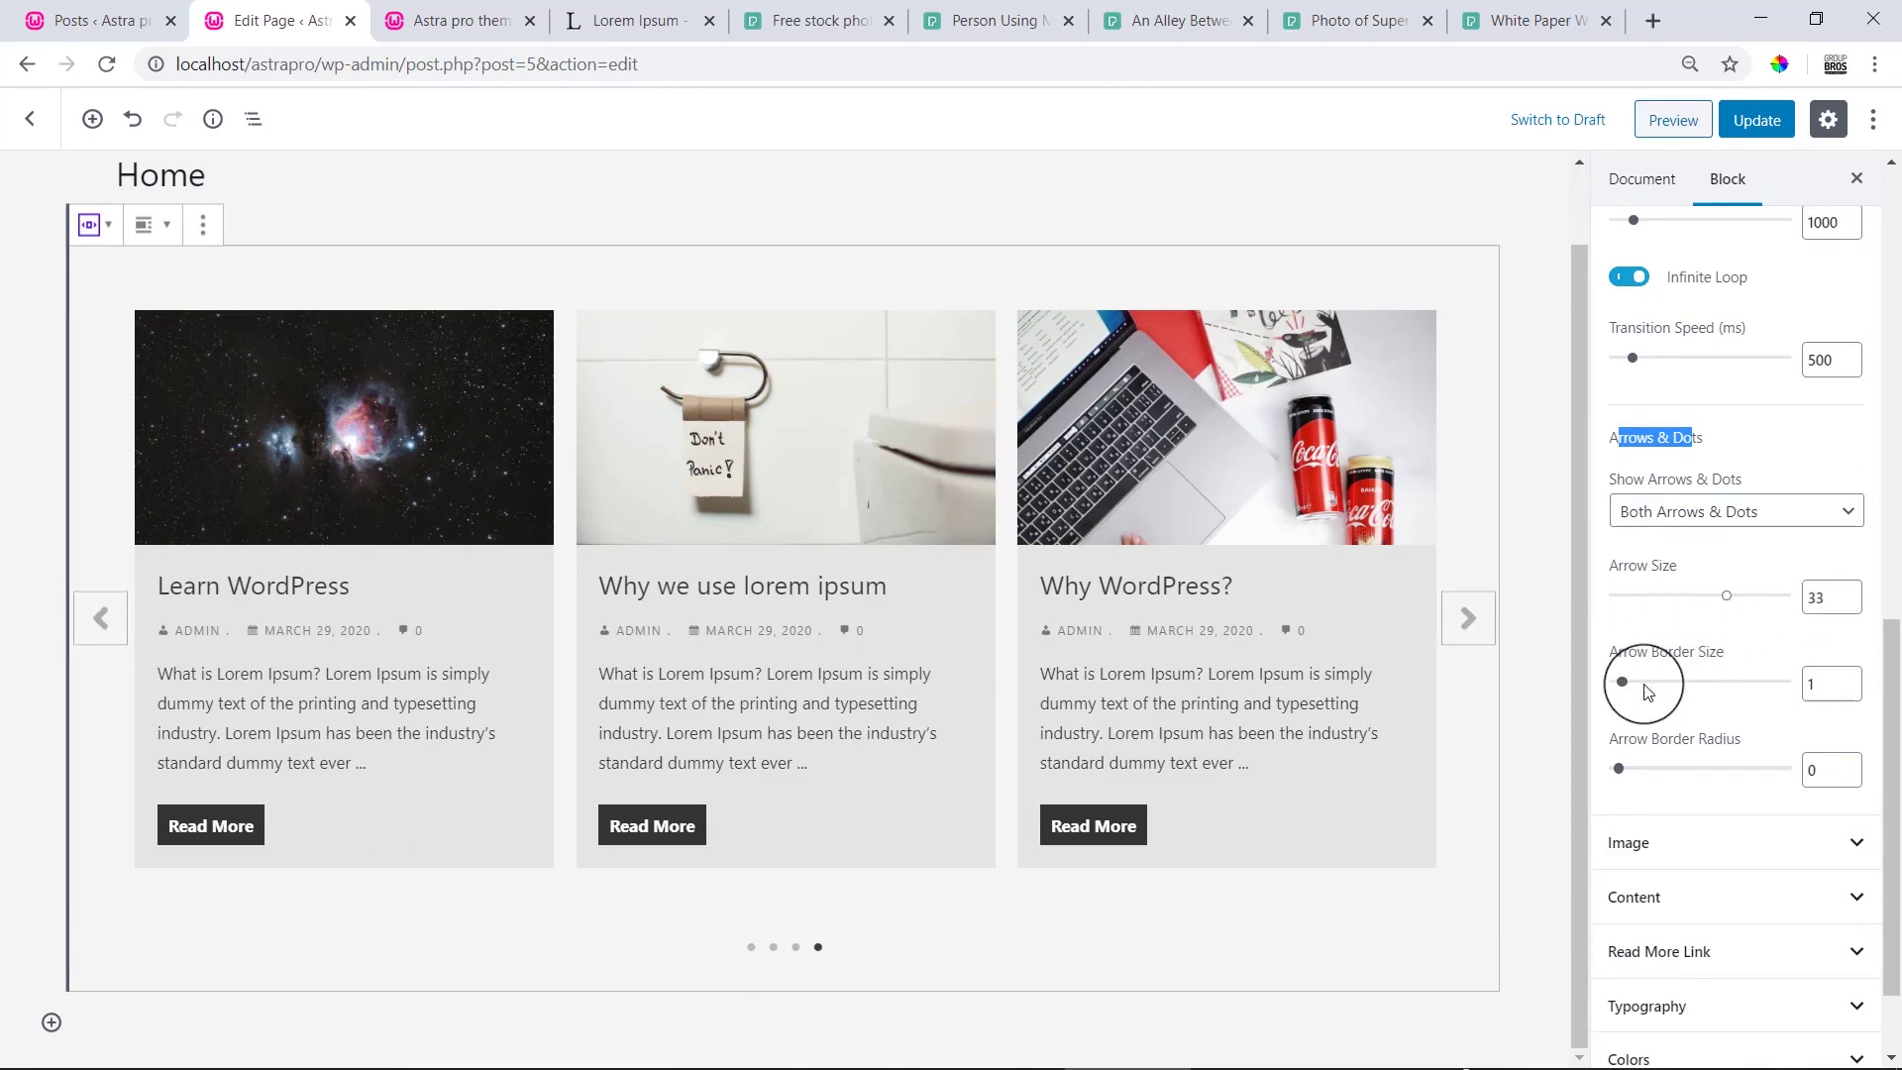
{"action": "mouse_move", "coordinate": [1621, 693]}
{"action": "left_mouse_down"}
{"action": "mouse_move", "coordinate": [1741, 667]}
{"action": "mouse_move", "coordinate": [1664, 687]}
{"action": "mouse_move", "coordinate": [1723, 685]}
{"action": "mouse_move", "coordinate": [1605, 687]}
{"action": "mouse_move", "coordinate": [1623, 702]}
{"action": "left_mouse_up"}
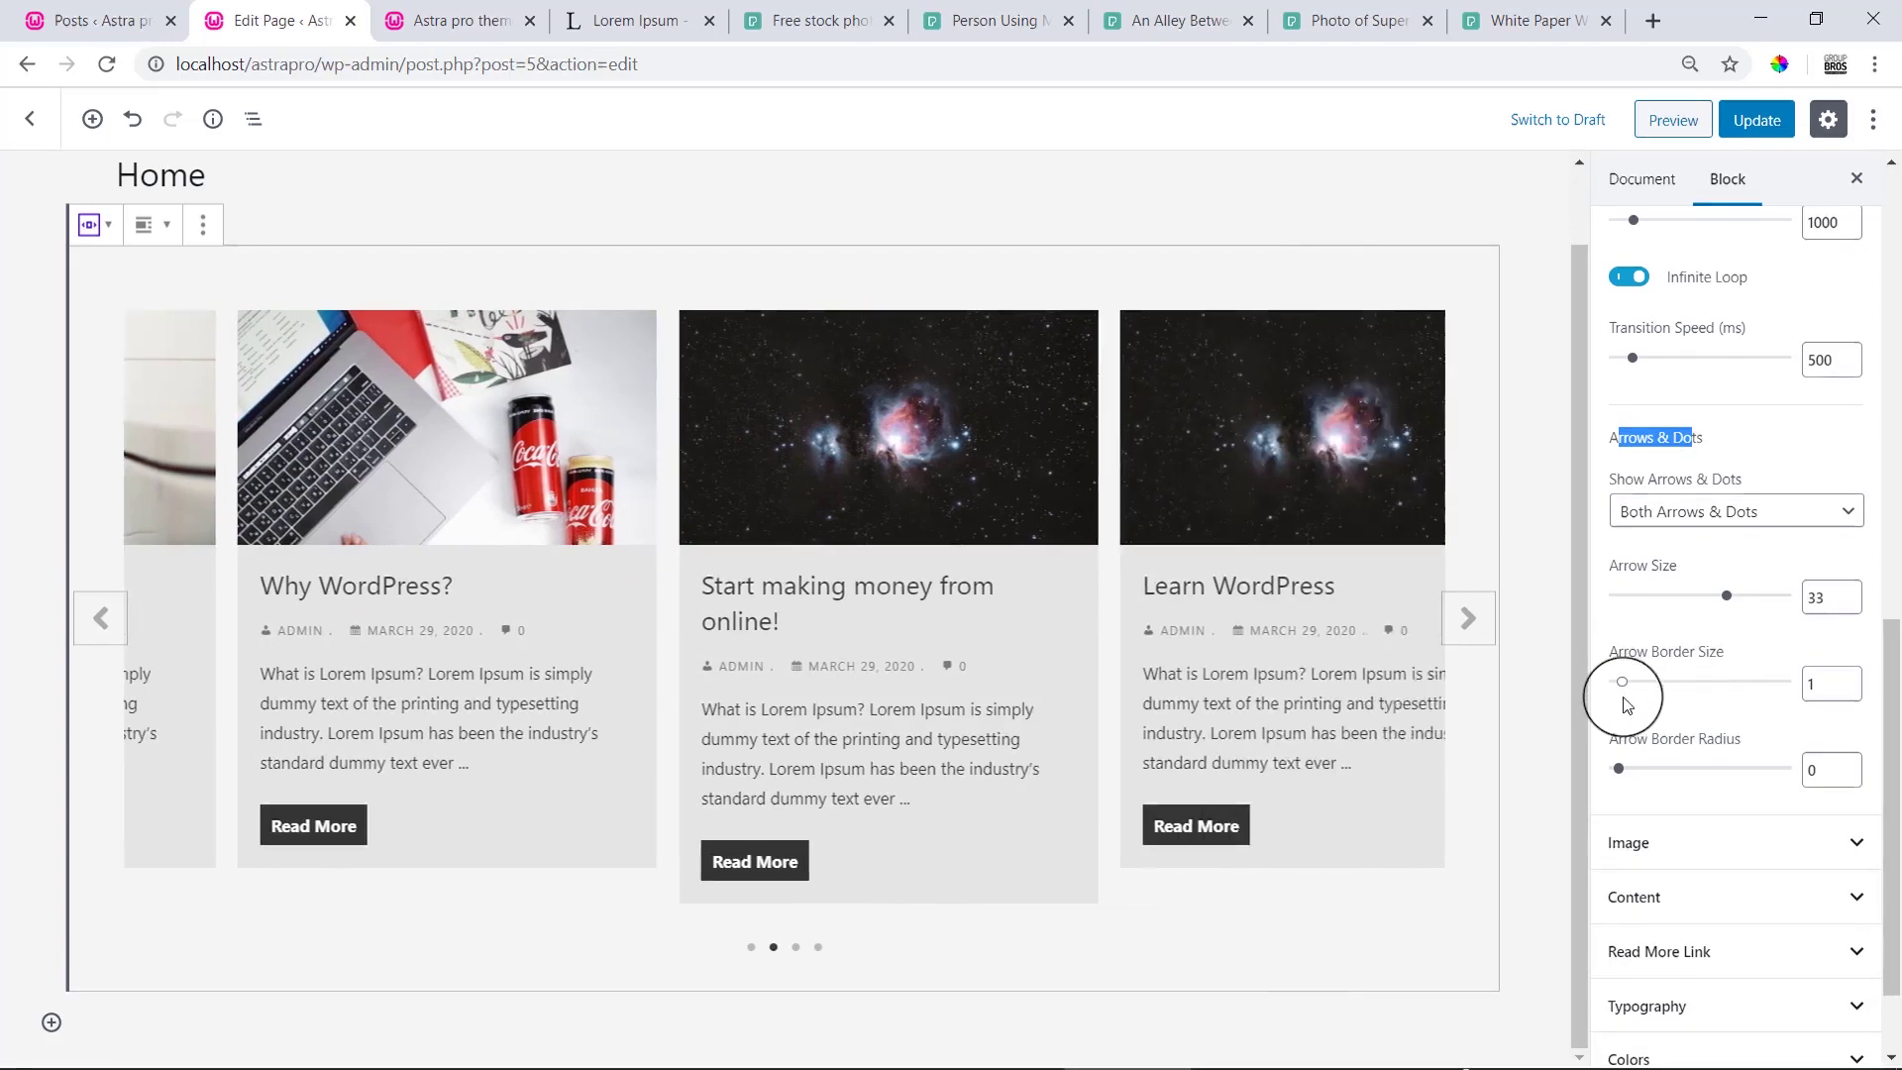
{"action": "left_click_drag", "start_coordinate": [1623, 775], "coordinate": [1738, 760]}
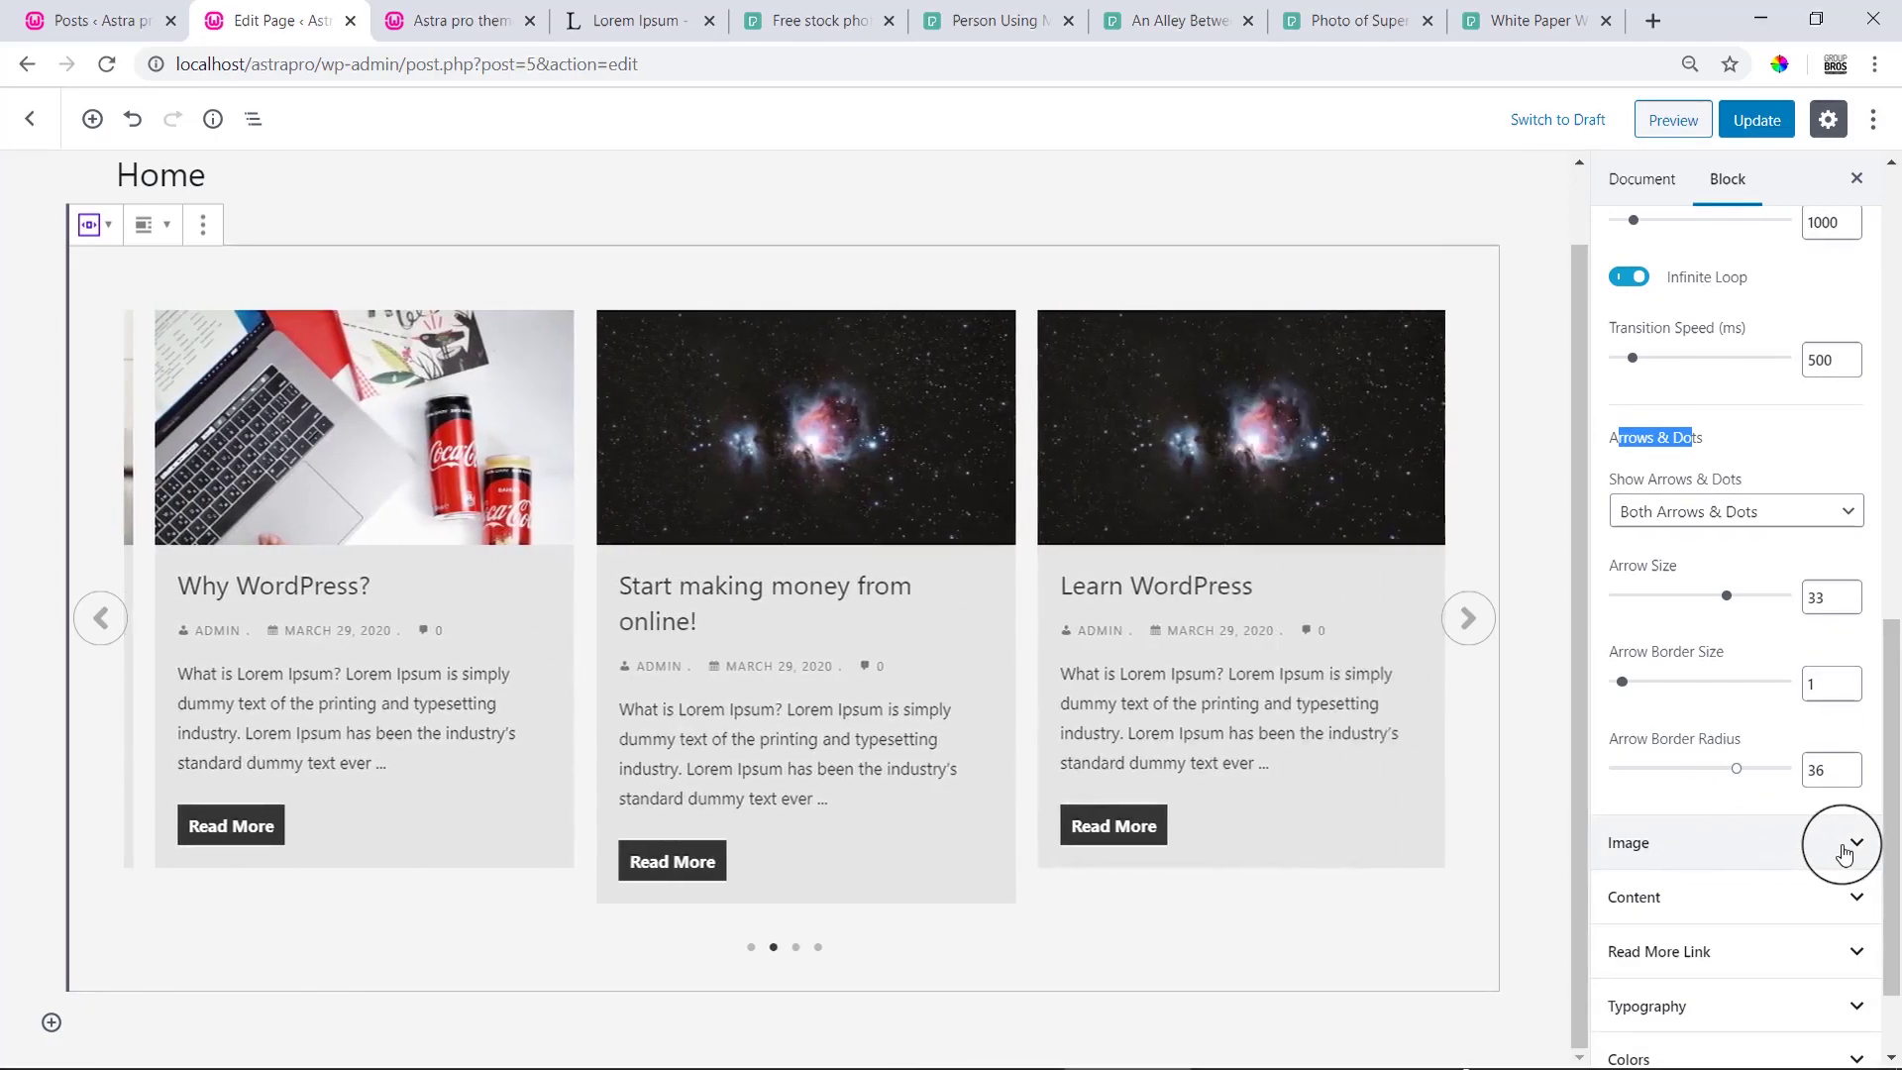
Examine the Post Carousel's featured image settings and expand its spacing settings.
{"action": "scroll", "coordinate": [1897, 849], "scroll_direction": "down", "scroll_amount": 1}
{"action": "left_click", "coordinate": [1852, 754]}
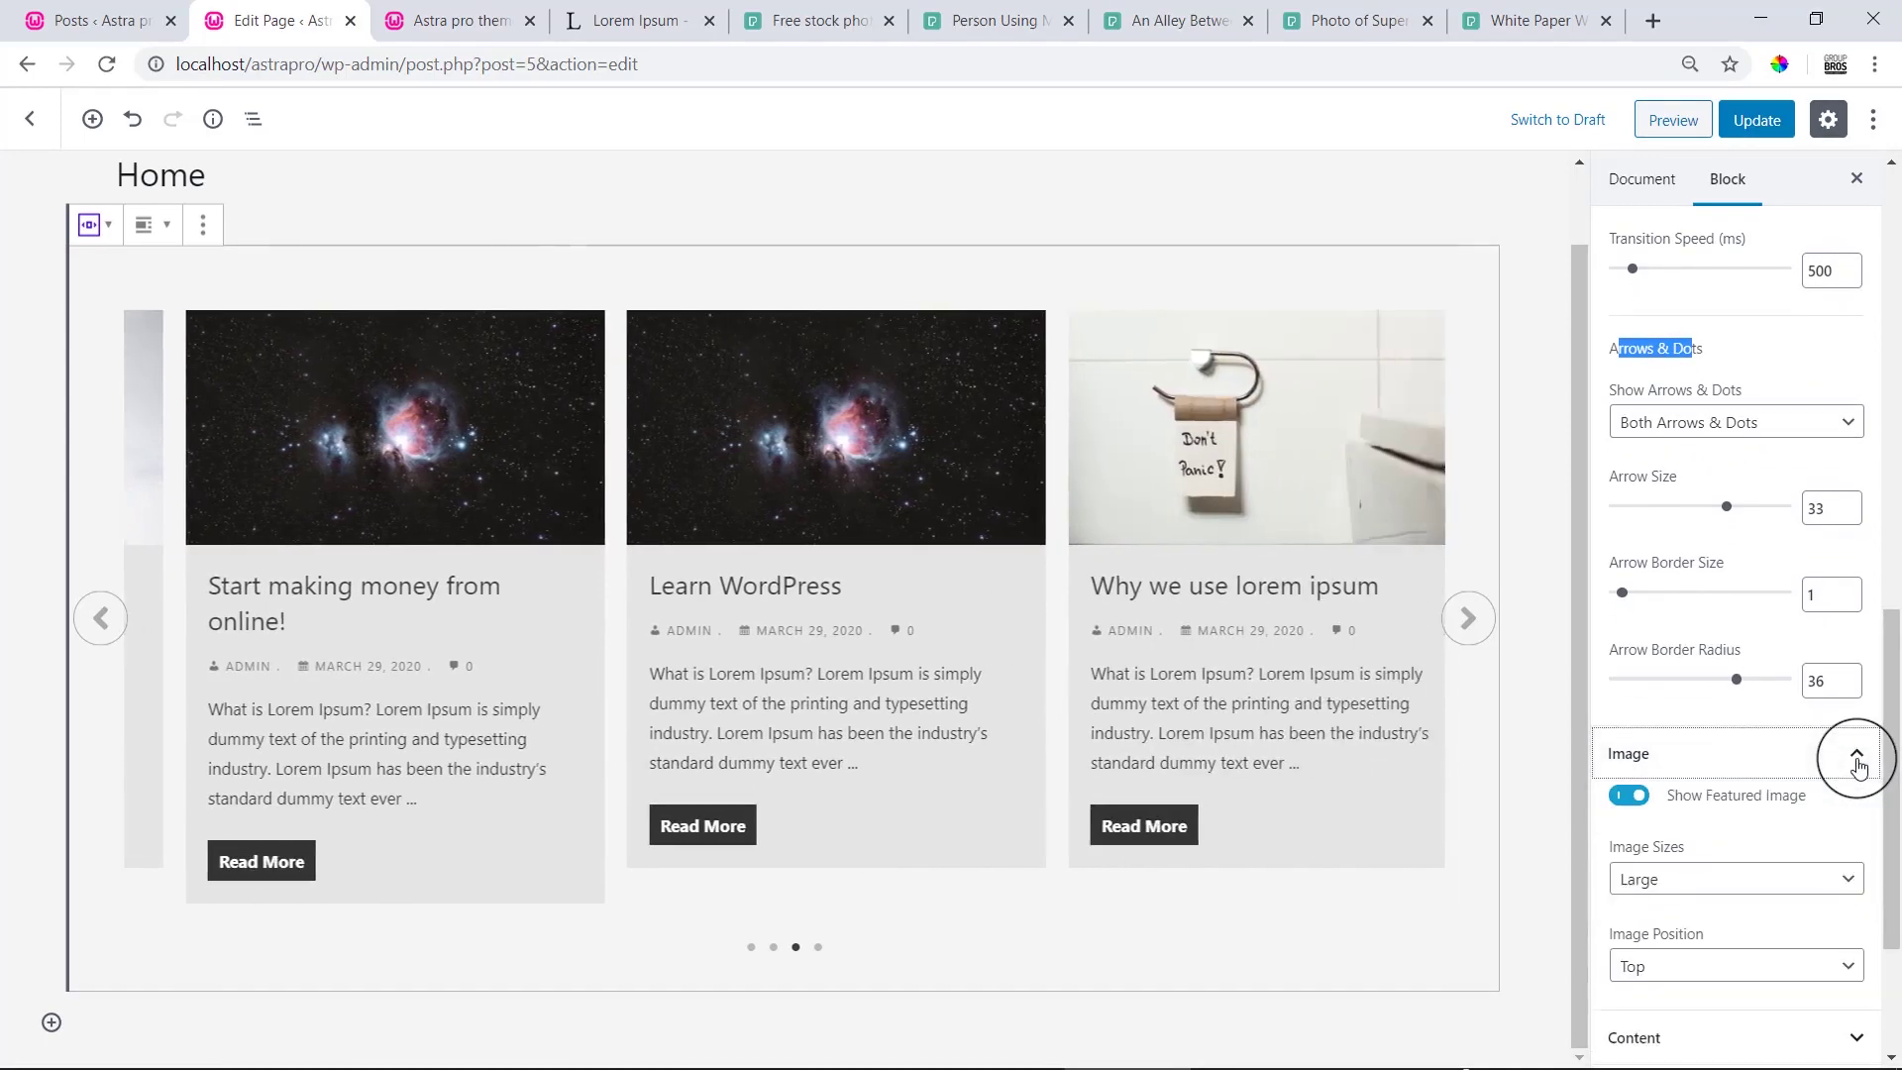
{"action": "scroll", "coordinate": [1896, 805], "scroll_direction": "down", "scroll_amount": 3}
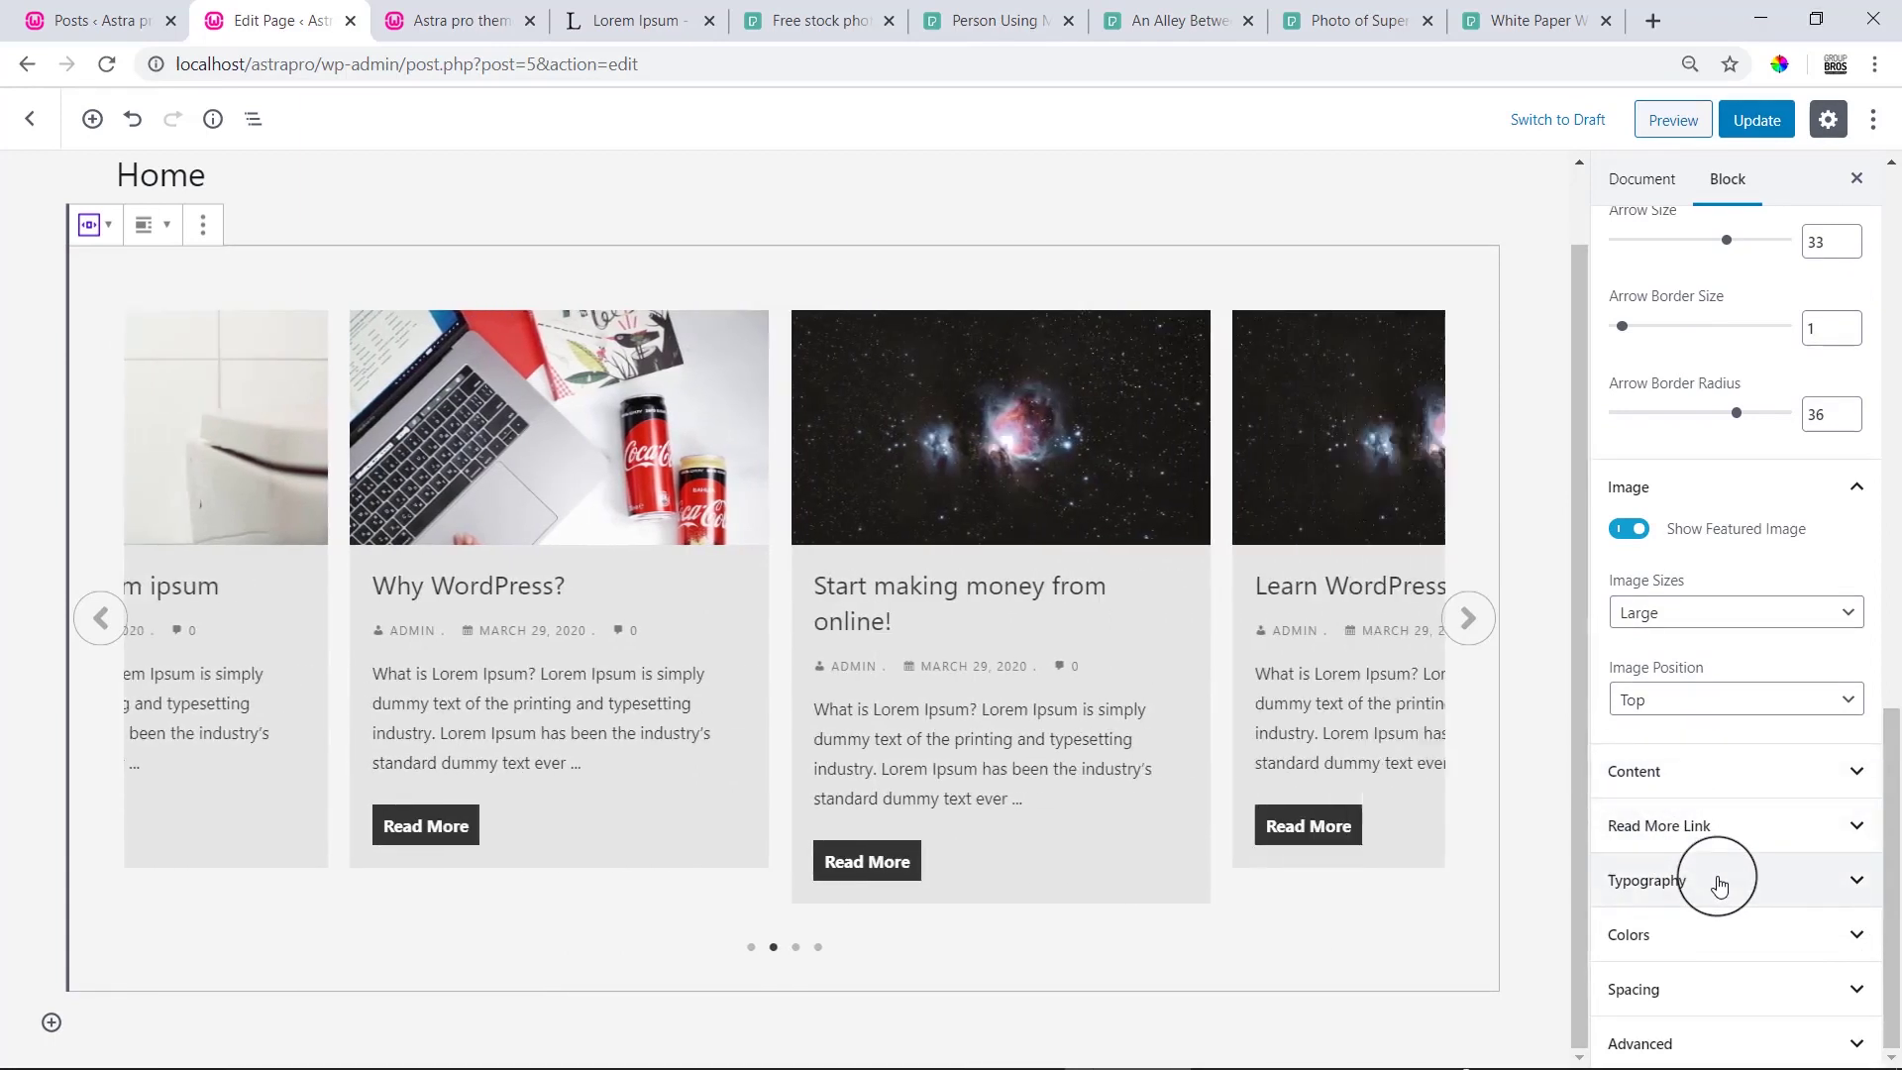
{"action": "left_click", "coordinate": [1702, 990]}
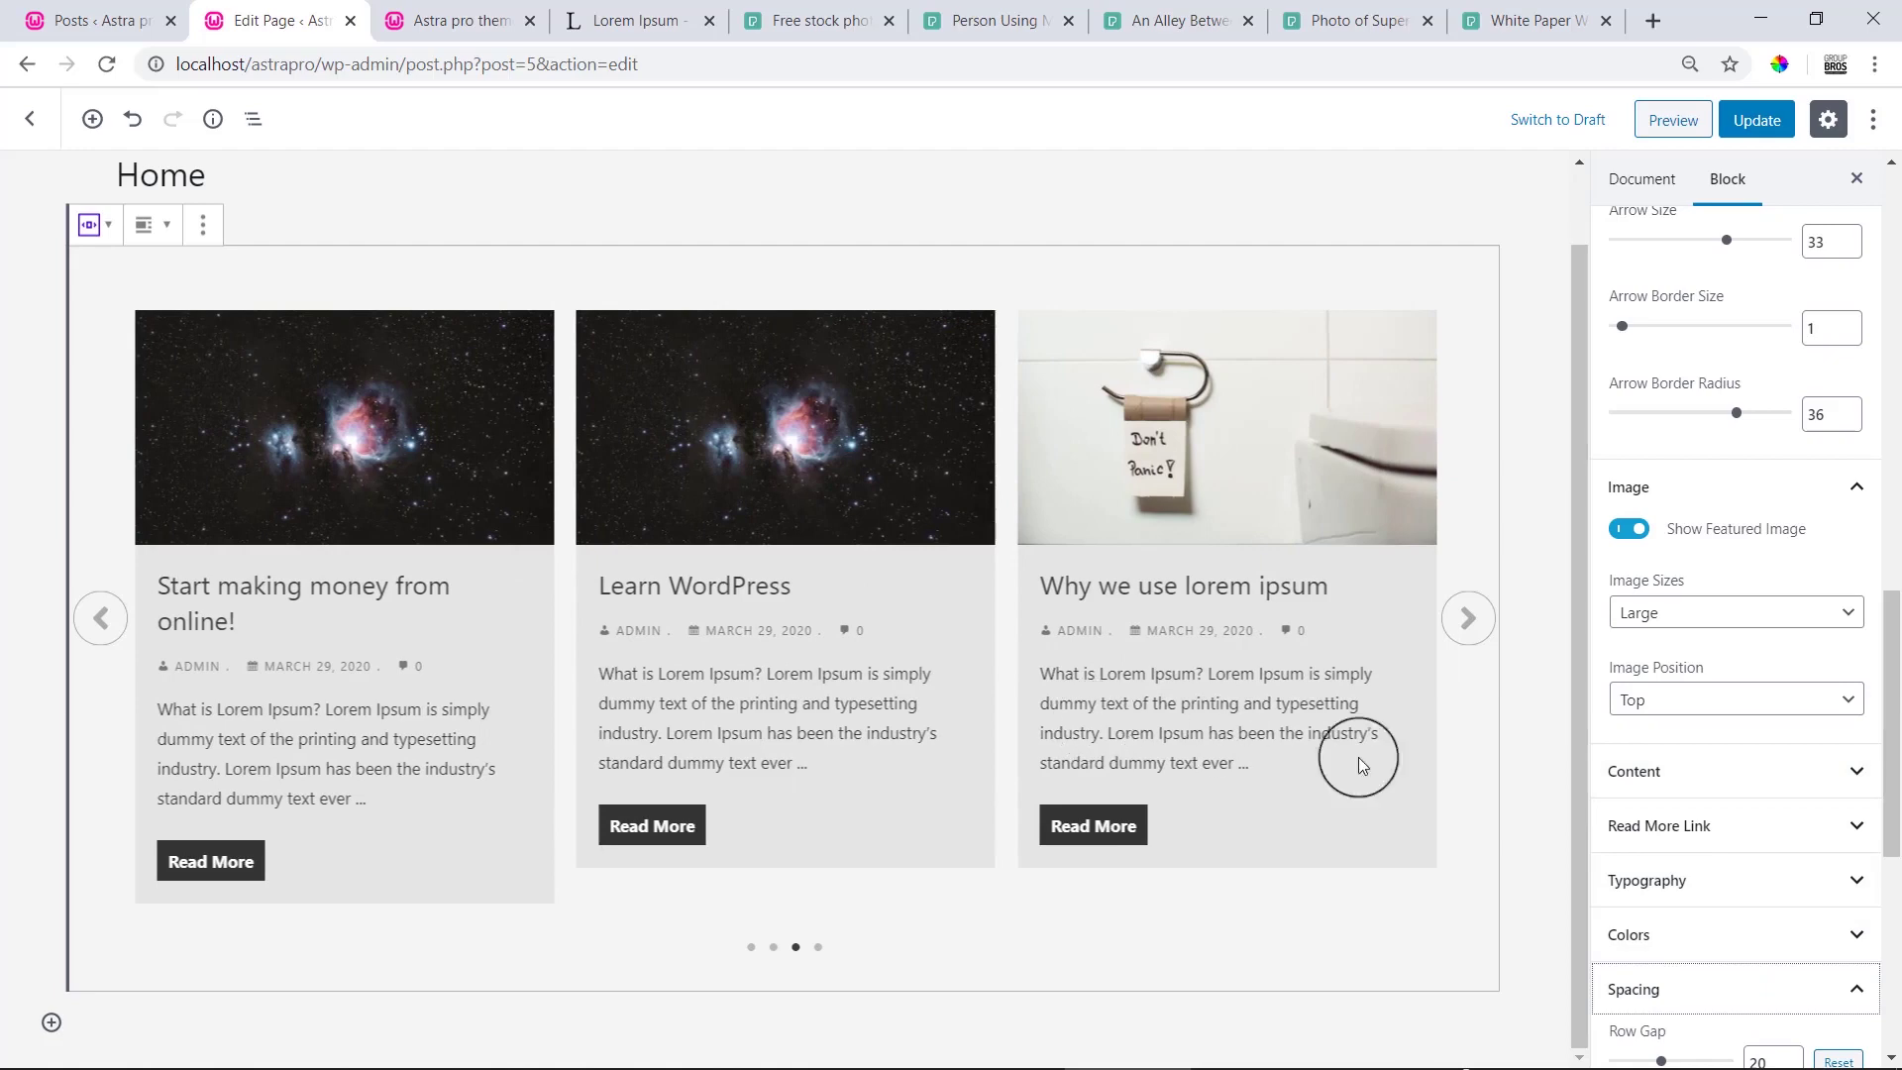
Reduce the excerpt length in the Post Carousel's content settings to 21.
{"action": "left_click", "coordinate": [1718, 782]}
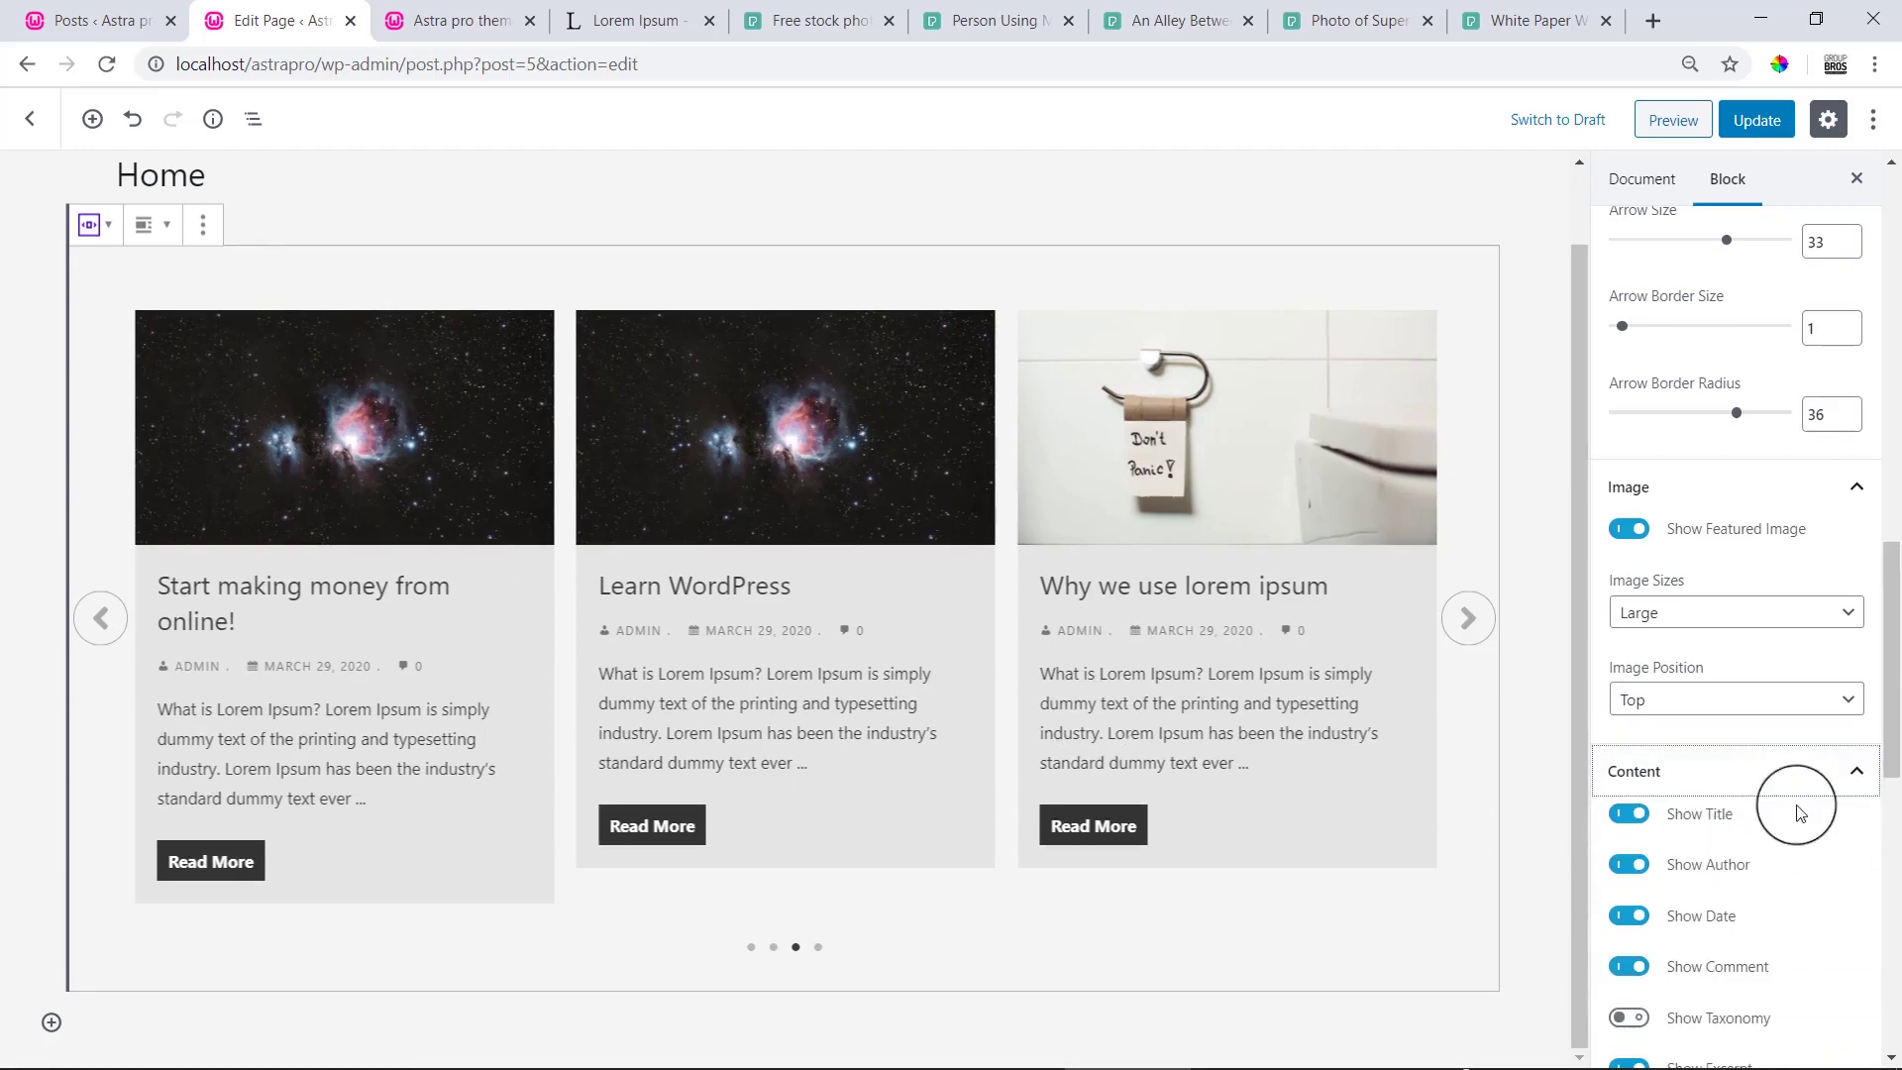
{"action": "left_click_drag", "start_coordinate": [1880, 637], "coordinate": [1882, 770]}
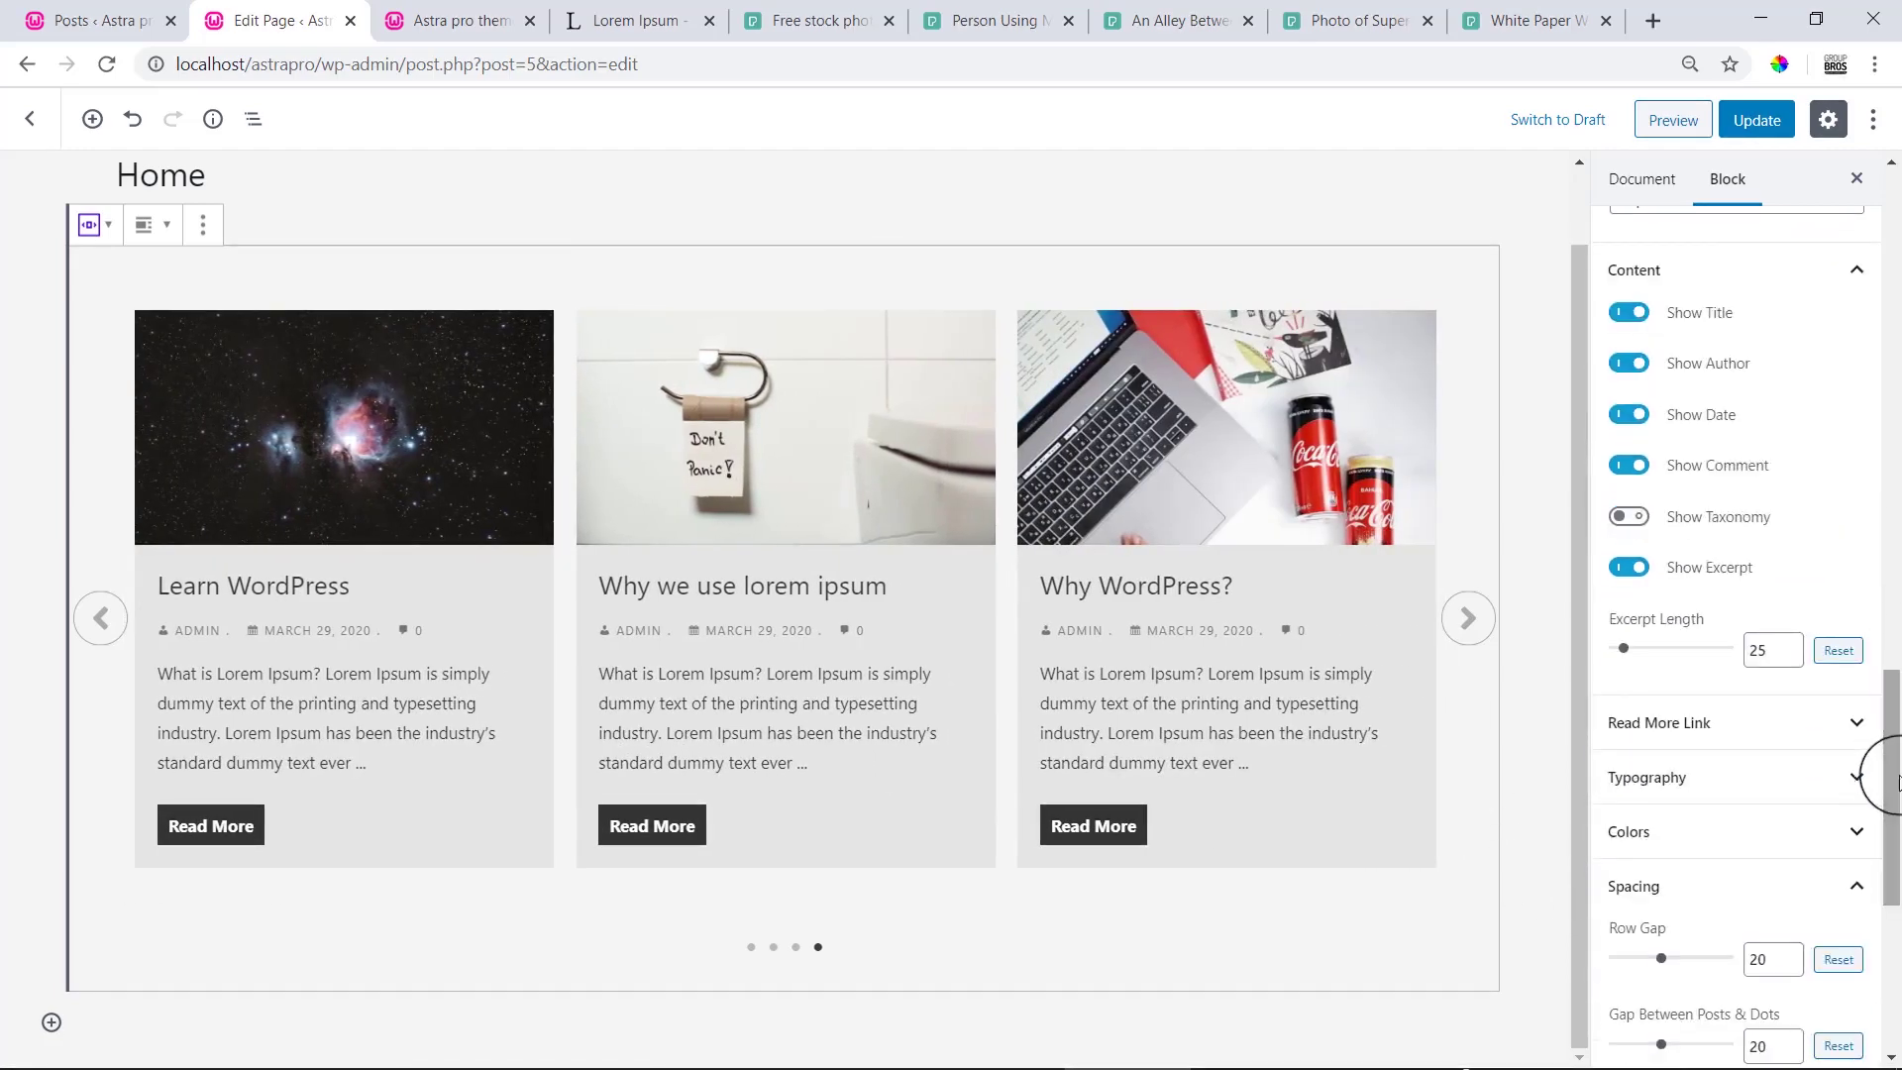
{"action": "left_click", "coordinate": [1790, 655]}
{"action": "left_click", "coordinate": [1789, 656]}
{"action": "left_click", "coordinate": [1790, 655]}
{"action": "left_click", "coordinate": [1790, 655]}
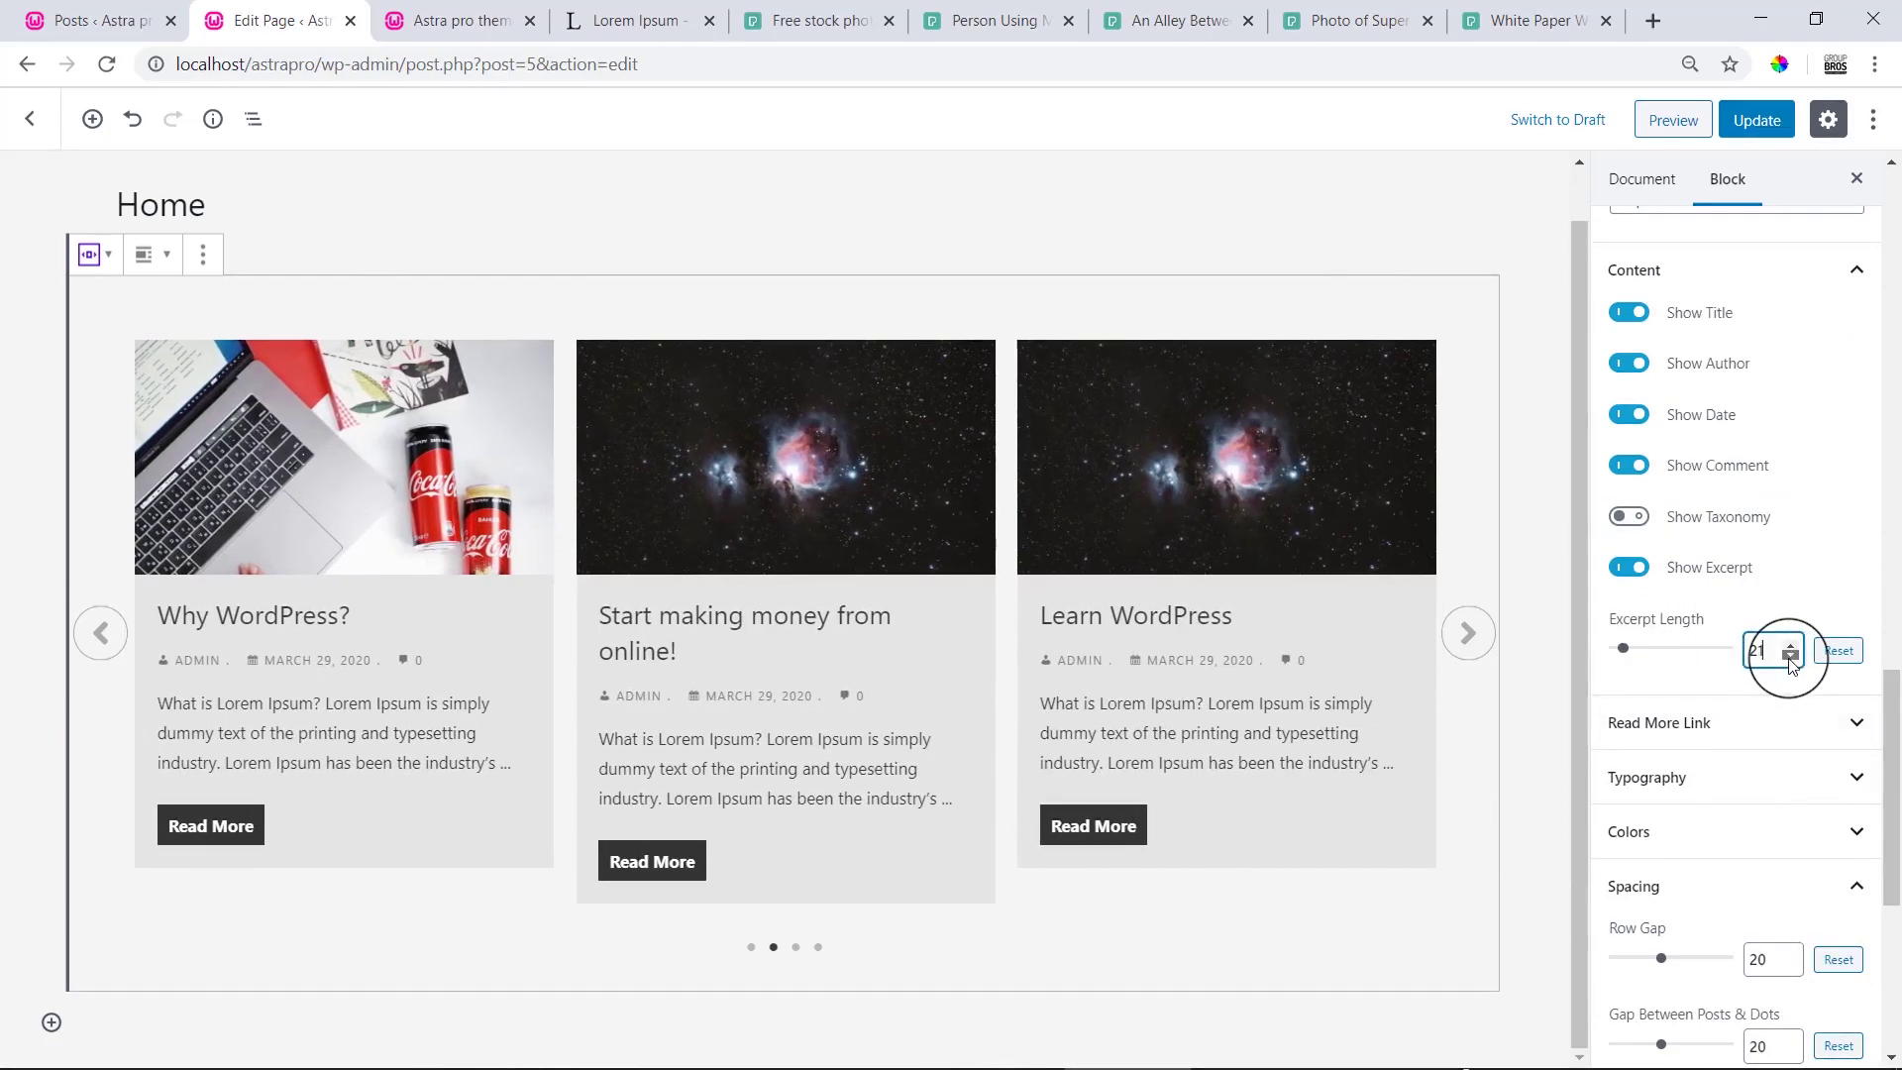